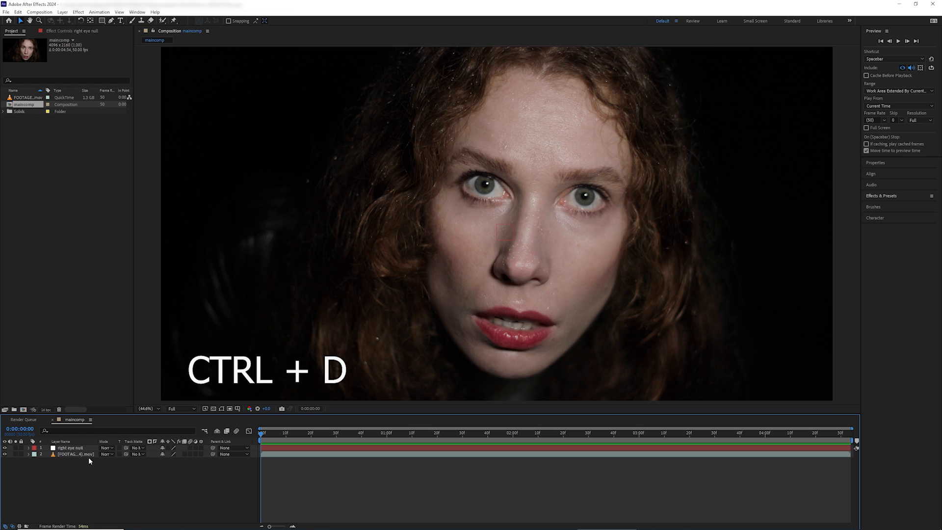
Step: Duplicate the right eye null layer and rename the copy "left eye null"
left_click(88, 448)
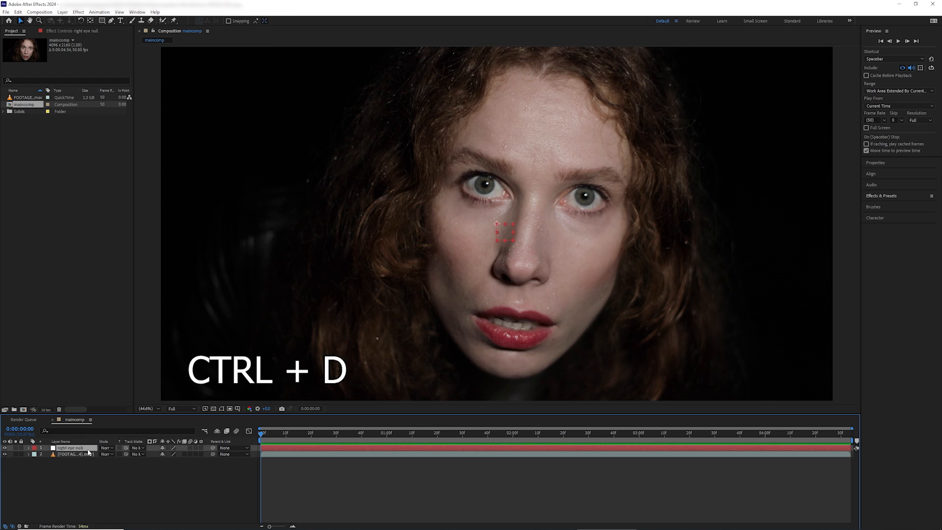
key("ctrl+d")
right_click(81, 449)
left_click(86, 446)
type("lef")
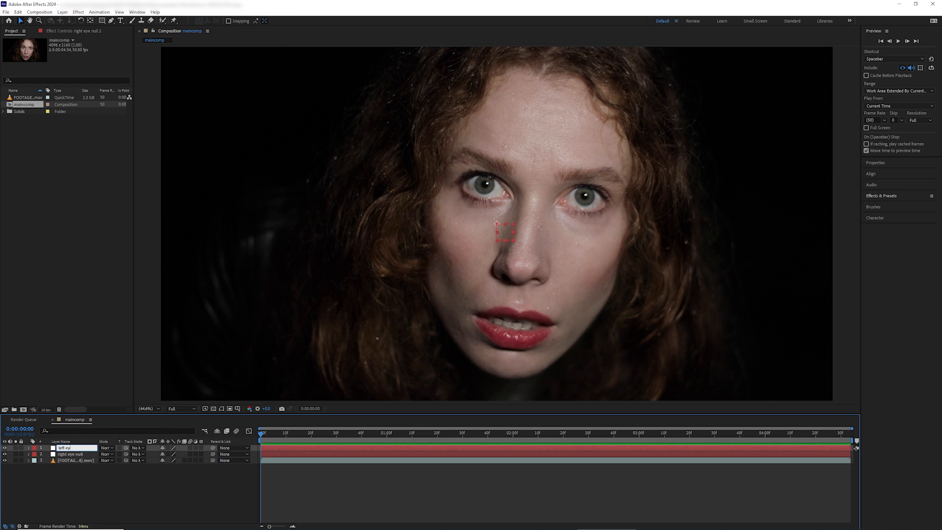
key("Return")
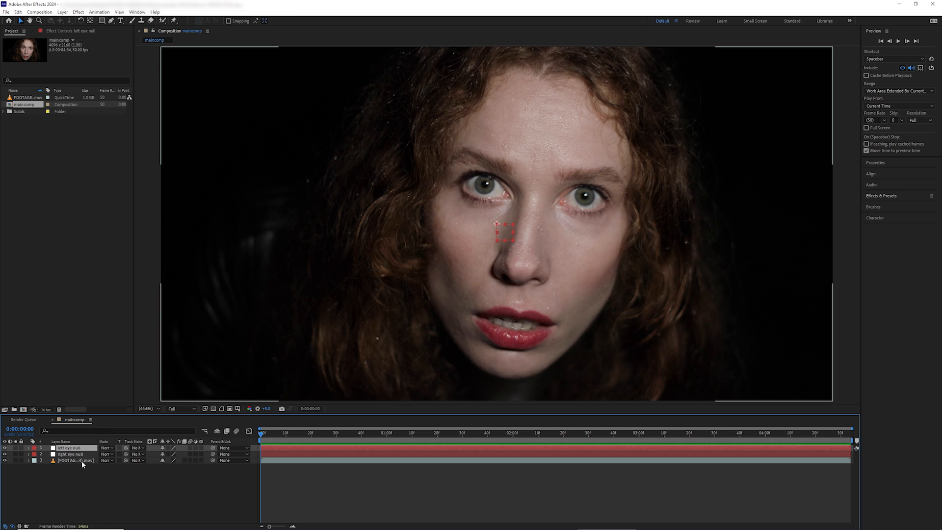
Step: Start a motion track on the footage layer at 0:00:00:43
left_click(81, 461)
scroll(537, 162, "up", 3)
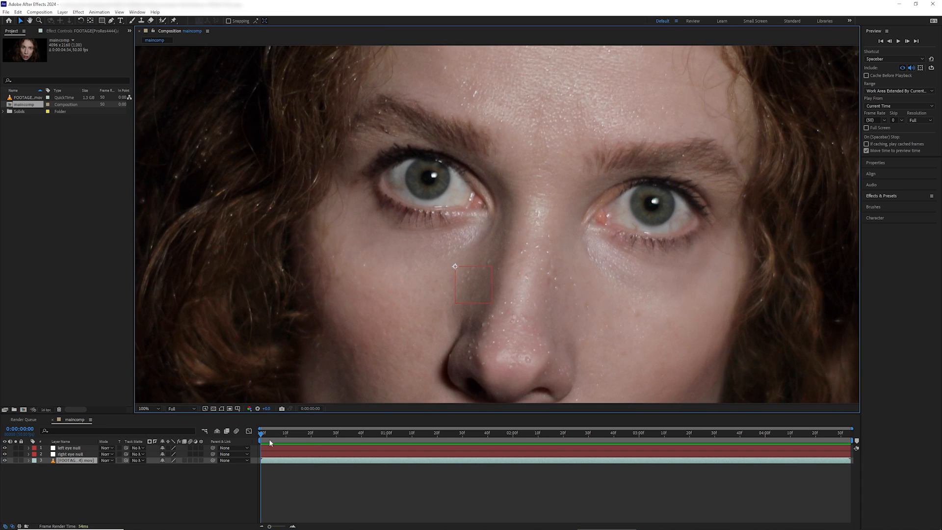
left_click_drag(270, 435, 369, 436)
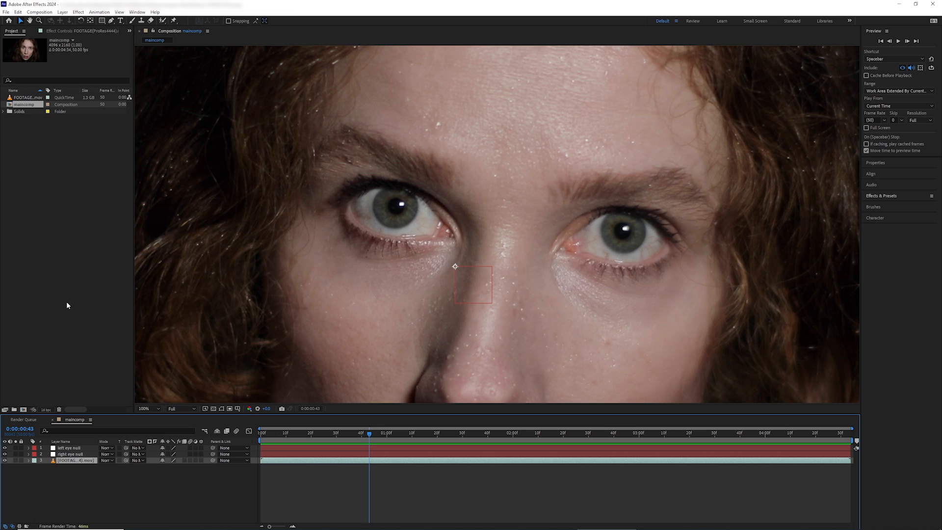
left_click(137, 12)
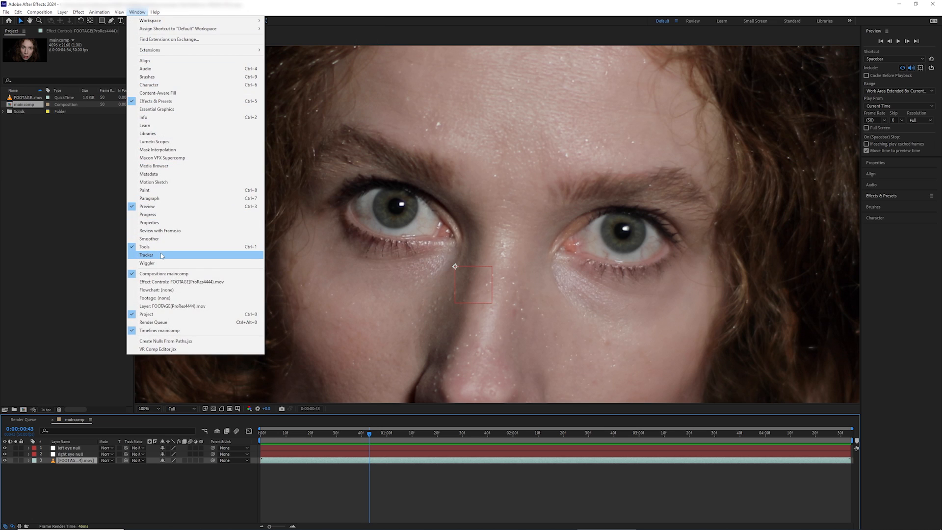
left_click(162, 255)
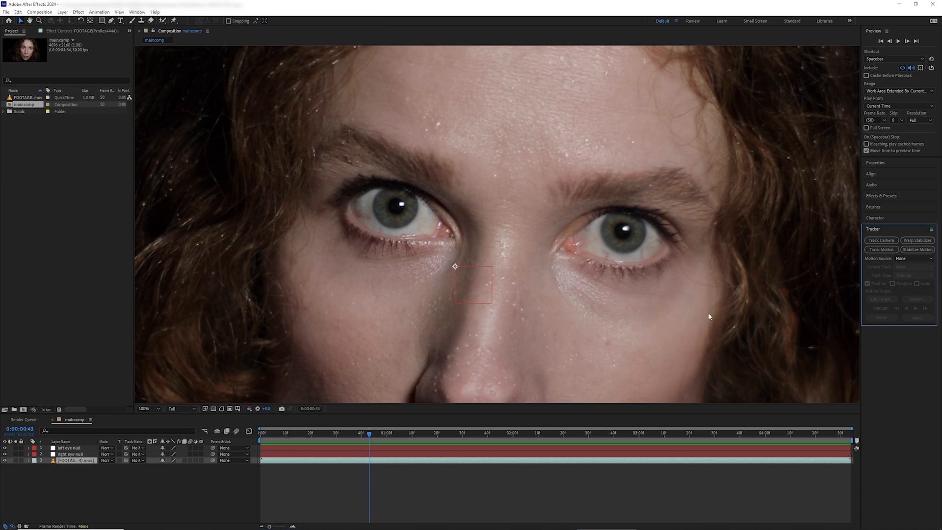
left_click(881, 250)
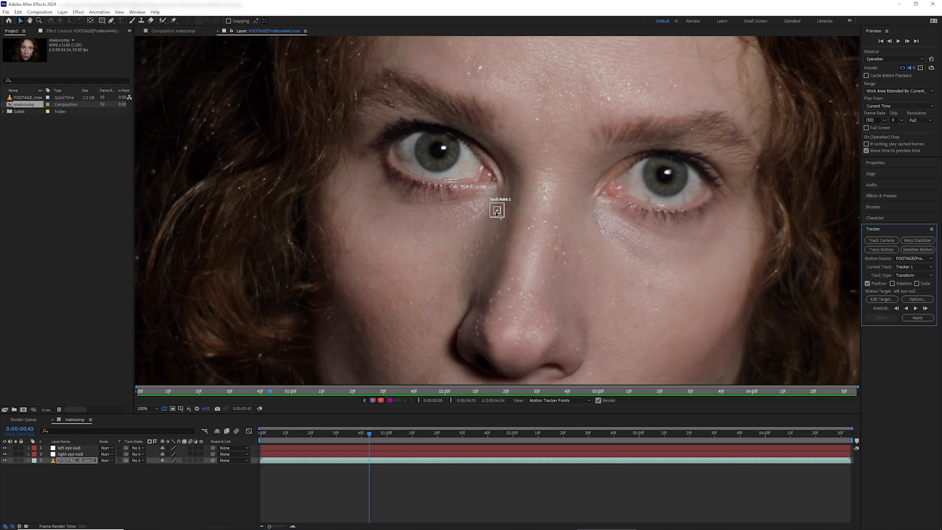
Step: Place the track point on the pupil highlight of the woman's right eye and enlarge its search region to surround the iris
left_click(499, 212)
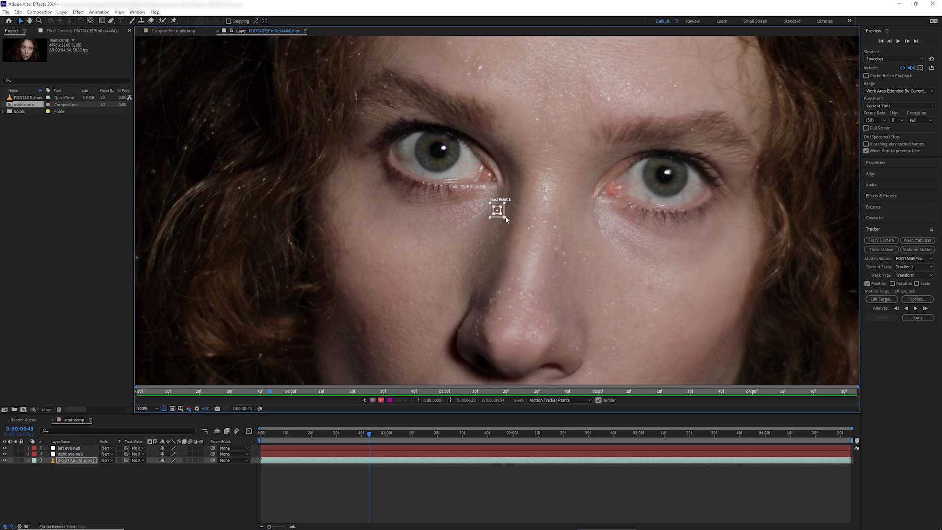
left_click_drag(515, 232, 470, 177)
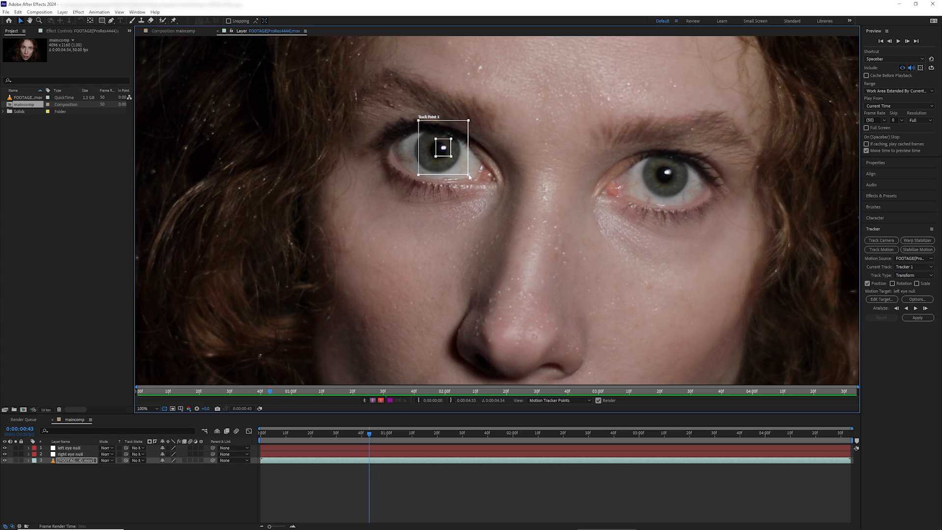
left_click_drag(469, 175, 468, 175)
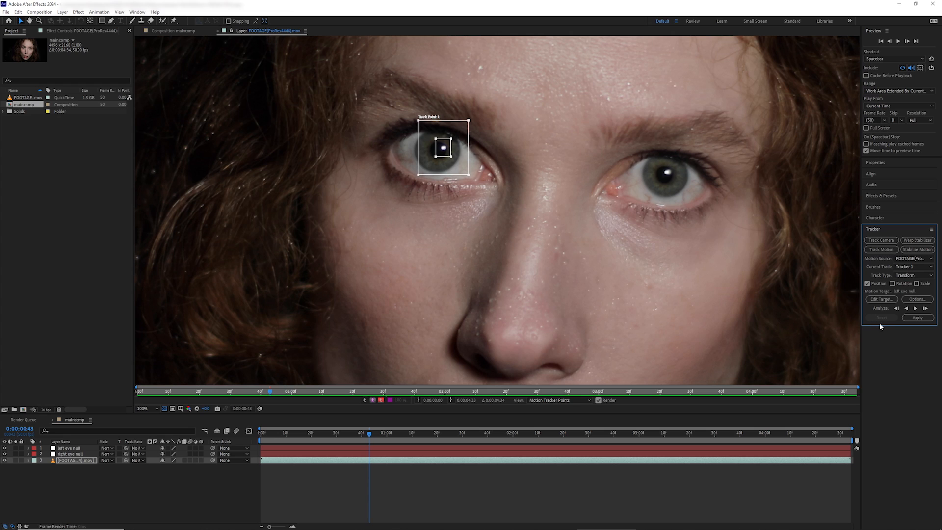
Step: Set the tracker's motion target to the right eye null layer
left_click(887, 298)
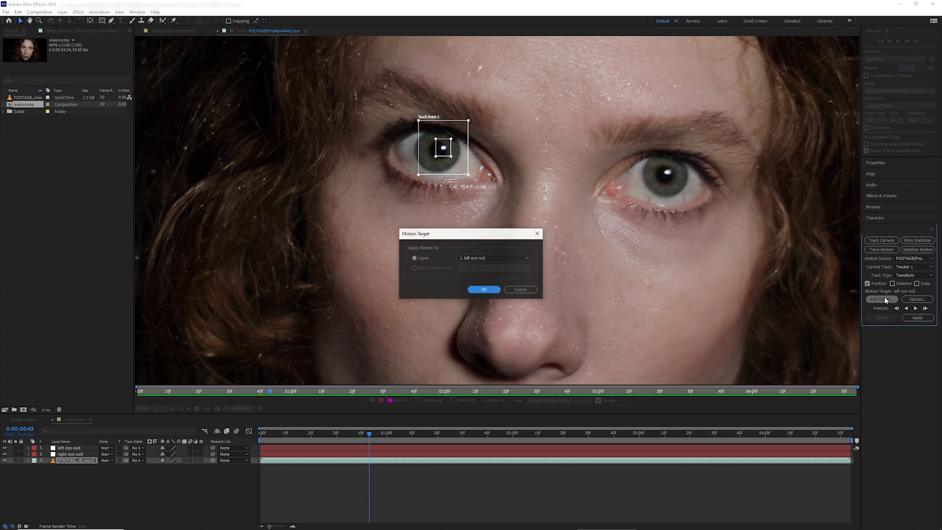
left_click(499, 259)
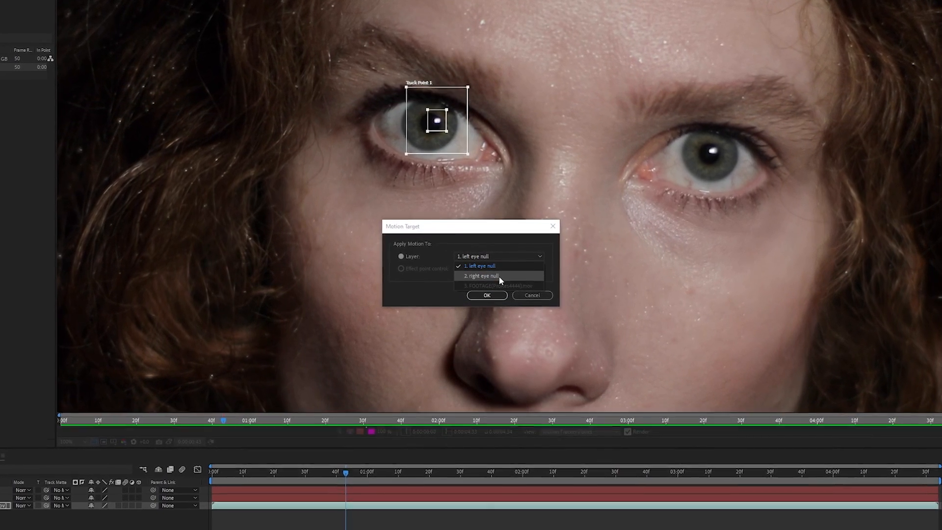
left_click(498, 276)
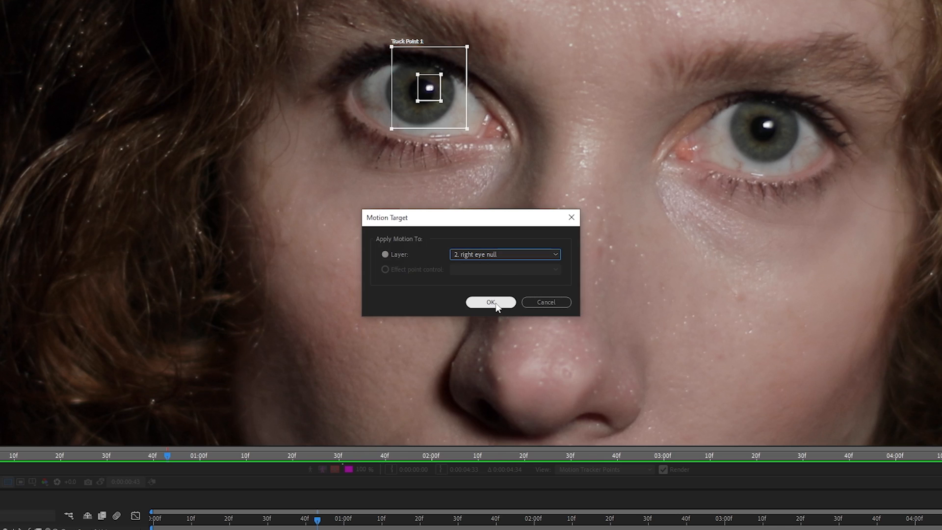
left_click(491, 302)
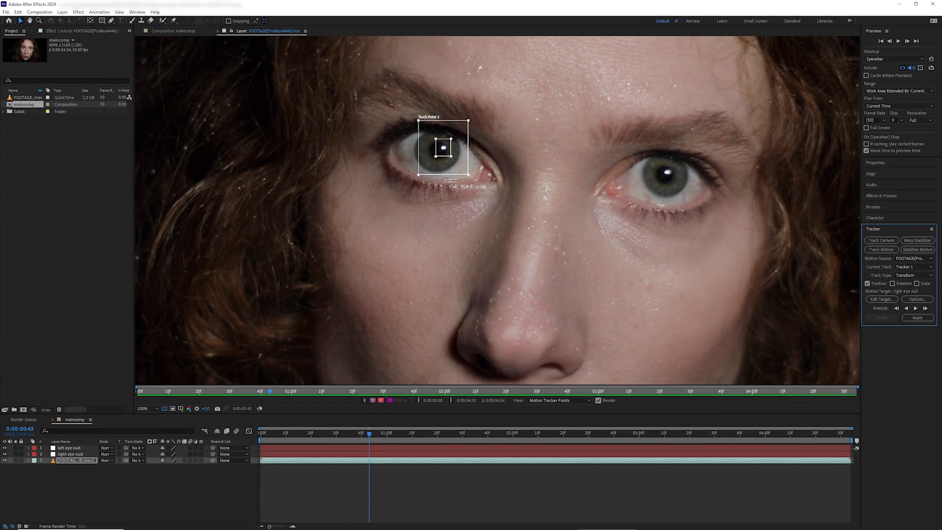
Step: Analyze the right eye track backward and forward from 0:00:00:43, and apply it in the X and Y dimensions
left_click(907, 308)
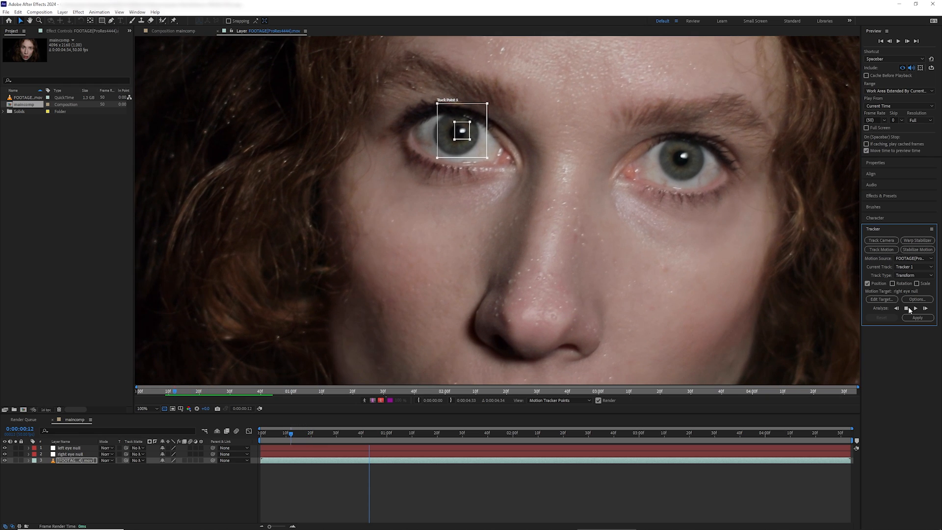
left_click(29, 460)
left_click(41, 473)
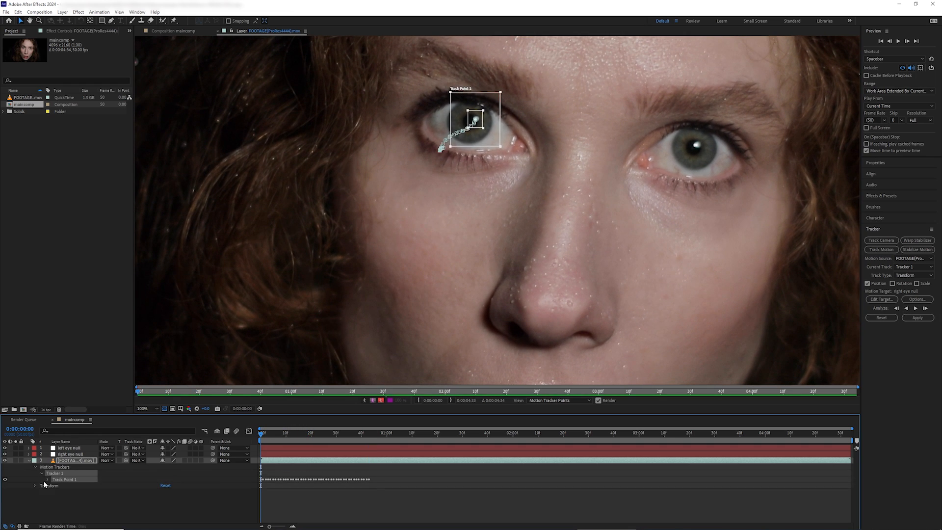
left_click(47, 479)
left_click(369, 433)
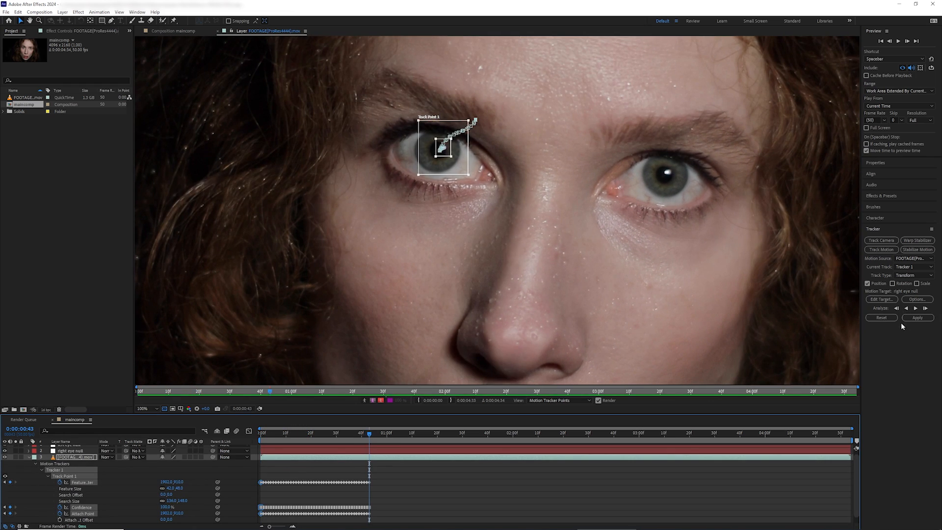
left_click(915, 309)
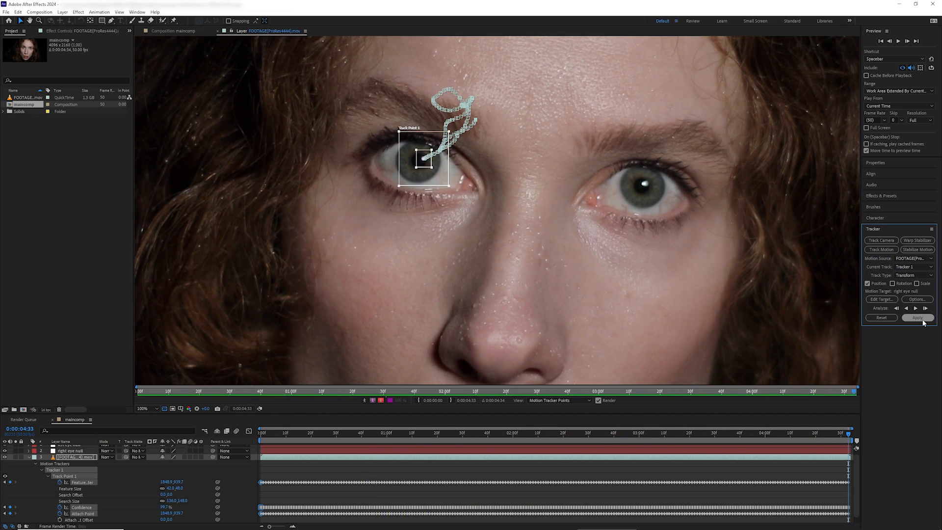
left_click(922, 319)
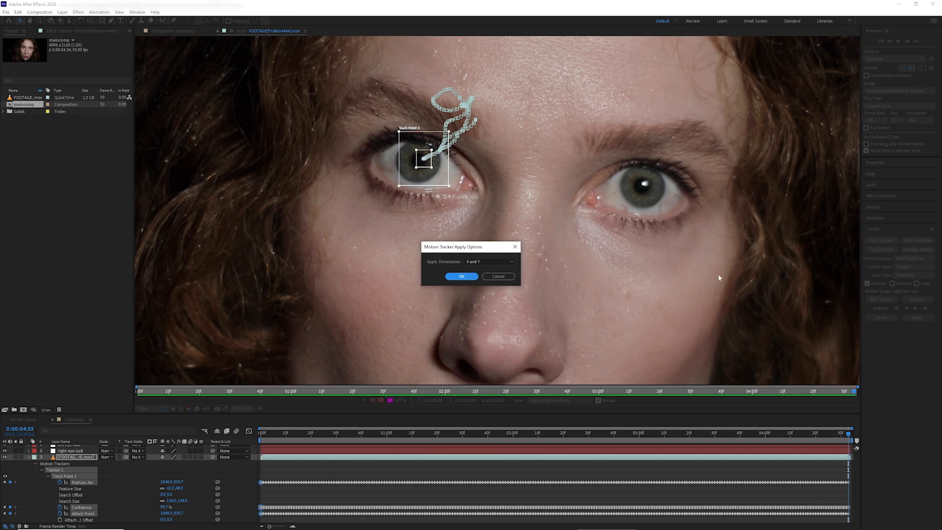
left_click(449, 278)
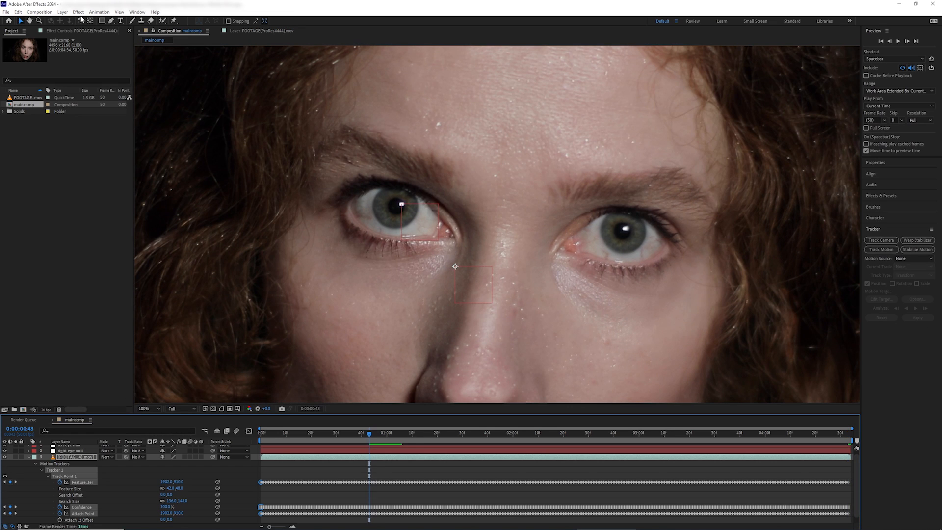
Step: Create a second motion tracker on the footage and fit its track point around the pupil highlight of the woman's left eye
left_click(877, 251)
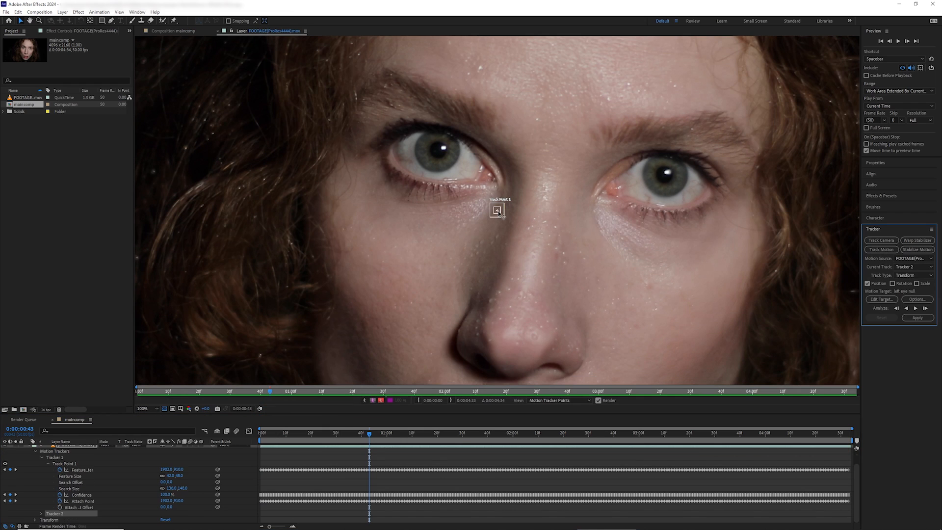
left_click(504, 216)
left_click_drag(504, 219, 690, 198)
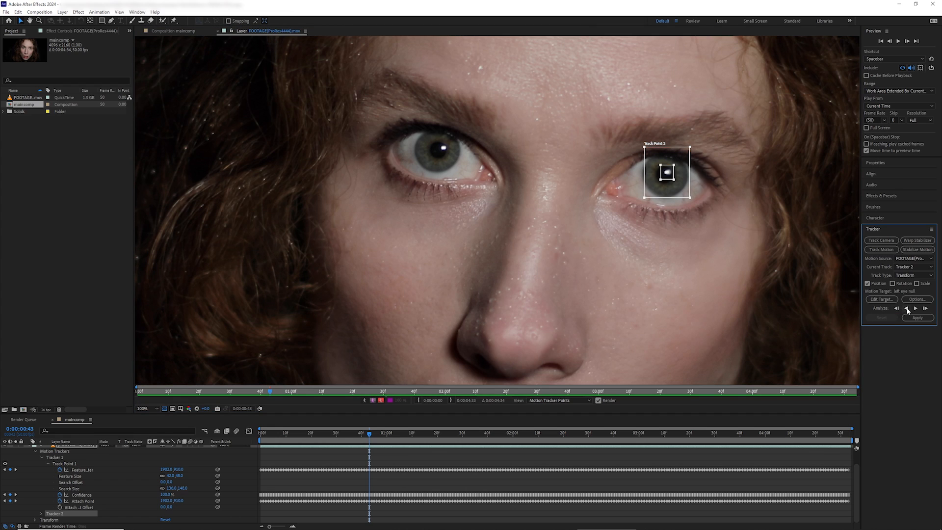
Step: Confirm left eye null as the motion target of the second tracker
left_click(889, 299)
left_click(494, 259)
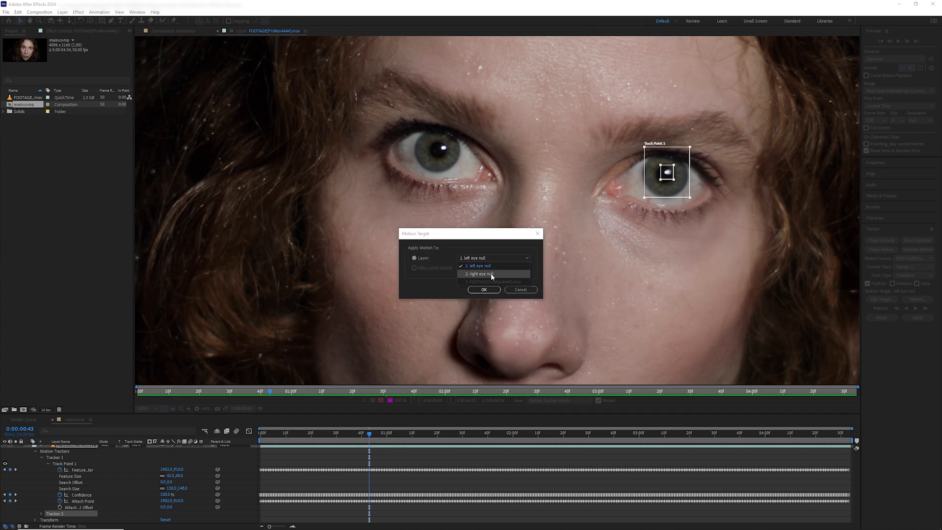
left_click(491, 274)
left_click(484, 290)
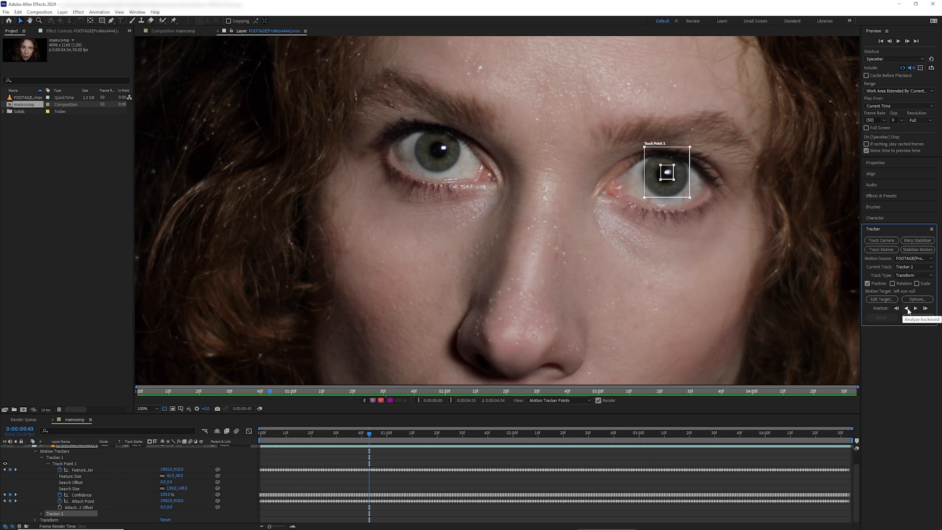
Step: Analyze the left eye track backward and forward, and apply it in the X and Y dimensions
left_click(906, 308)
left_click(915, 308)
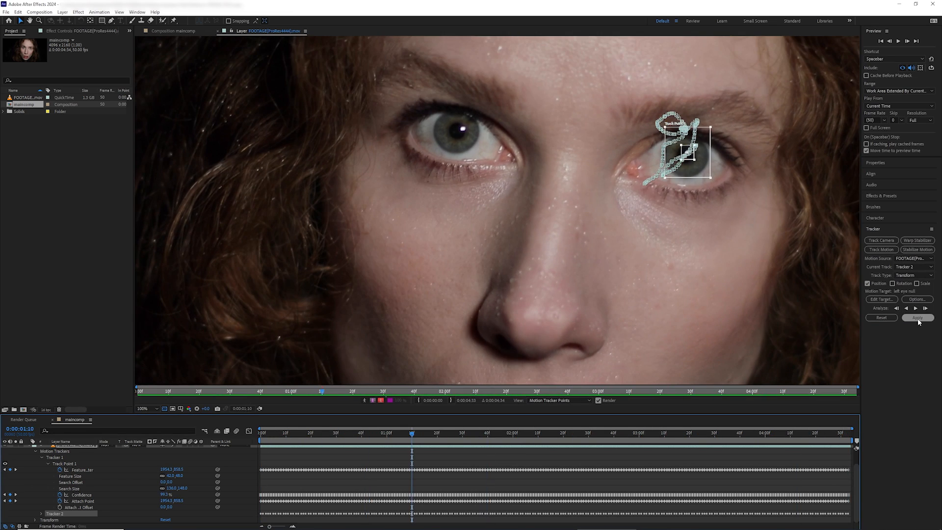
left_click(917, 318)
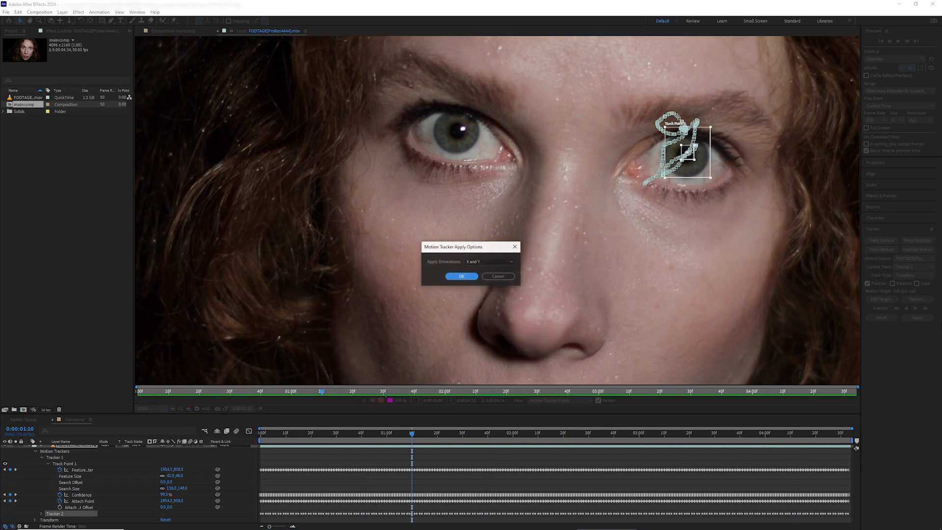
left_click(462, 277)
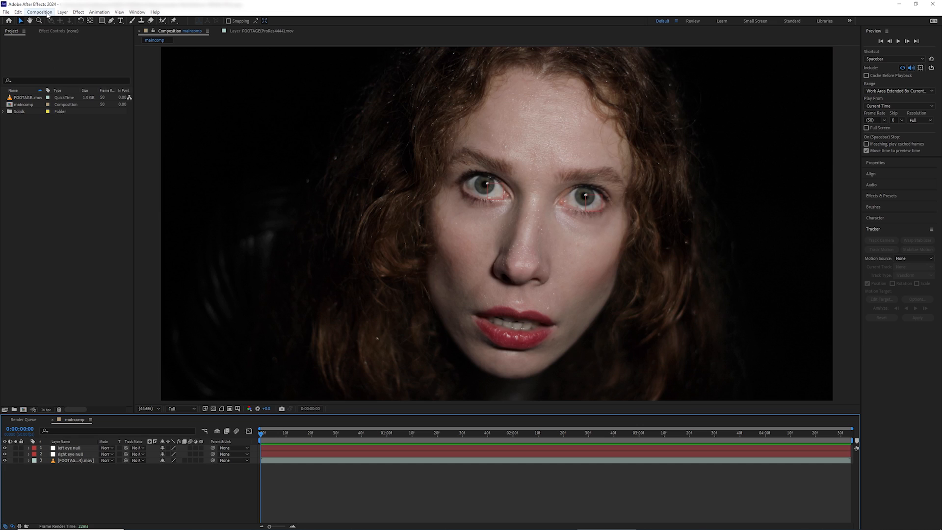
Step: Create a black solid layer at the composition size of 4096 x 2160 px
left_click(62, 12)
mouse_move(99, 18)
left_click(197, 29)
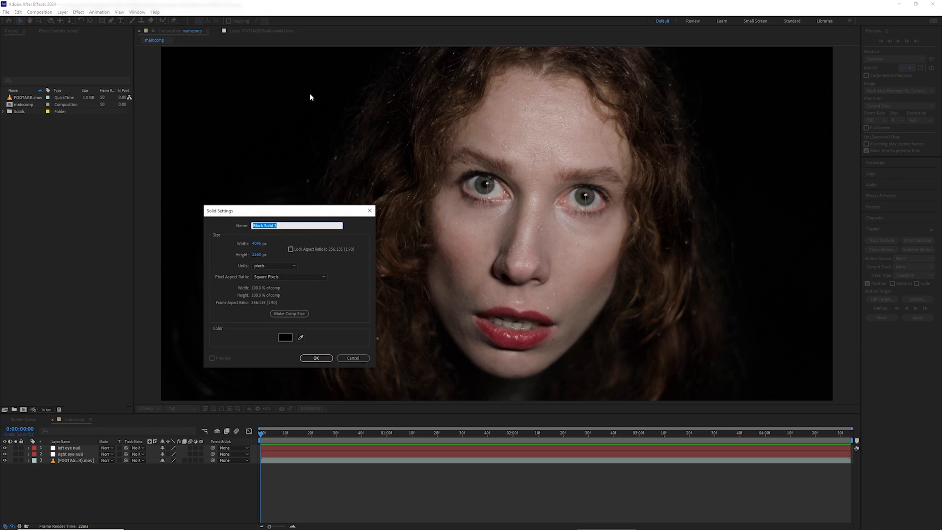
left_click(317, 358)
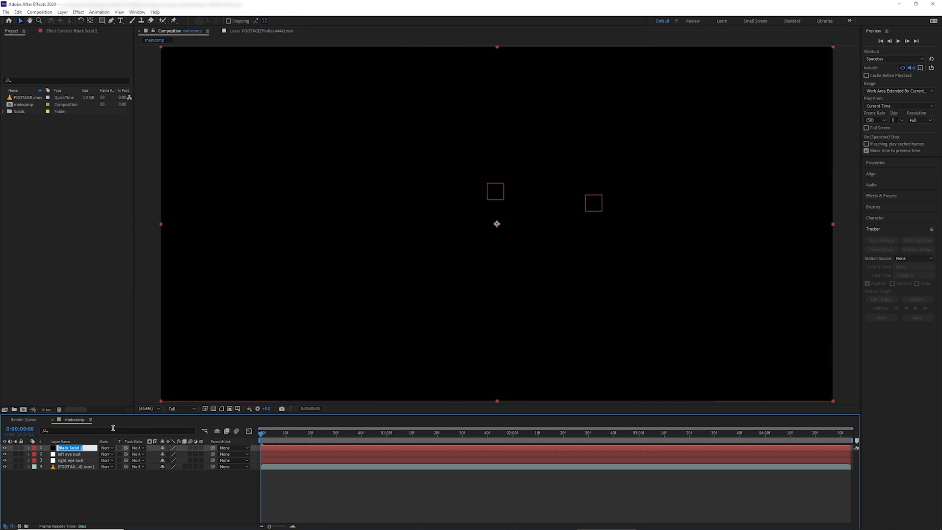
Step: Name the black solid "right eye mask" and duplicate it as "left eye mask"
key("ctrl+d")
right_click(88, 448)
left_click(109, 428)
type("left eye mask")
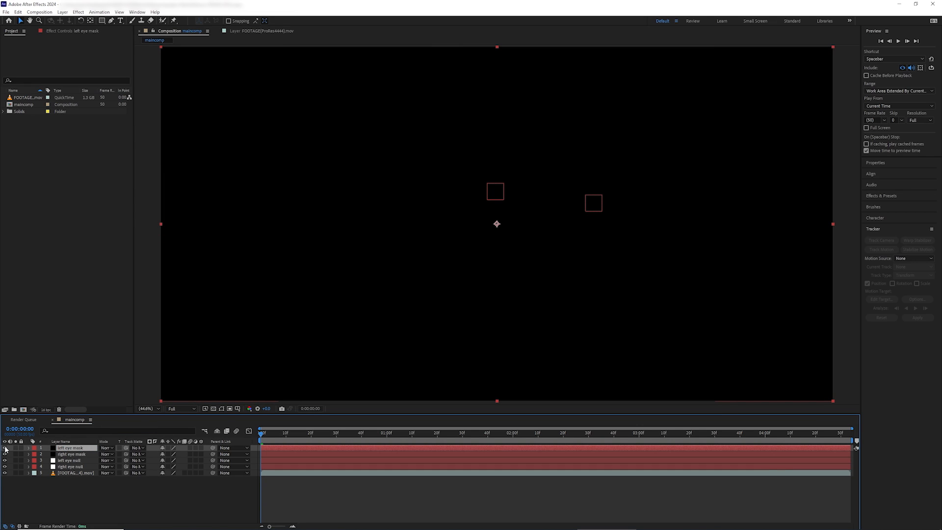
Step: Parent right eye mask to right eye null and left eye mask to left eye null
left_click(81, 454)
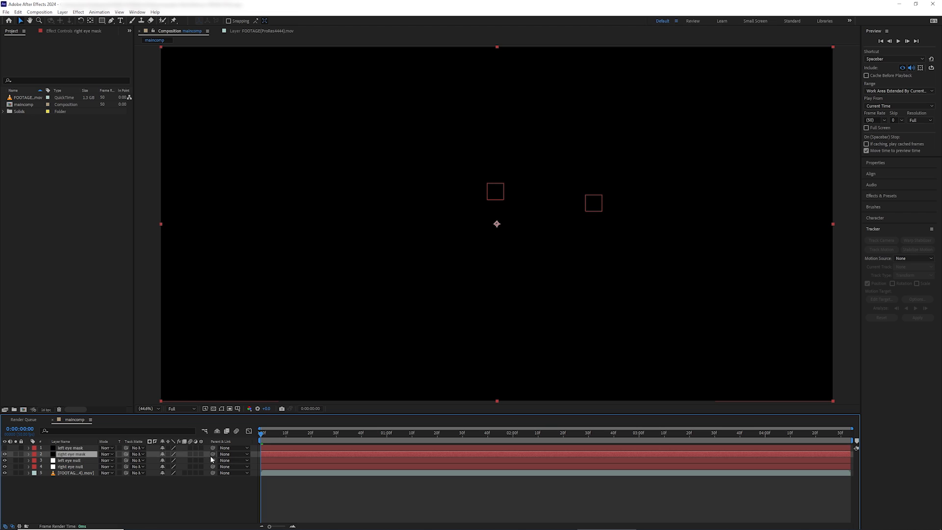
left_click_drag(213, 453, 84, 467)
left_click_drag(264, 436, 86, 463)
Step: Hide the mask layers, select right eye mask, and return the playhead to the first frame
left_click(74, 448)
key("End")
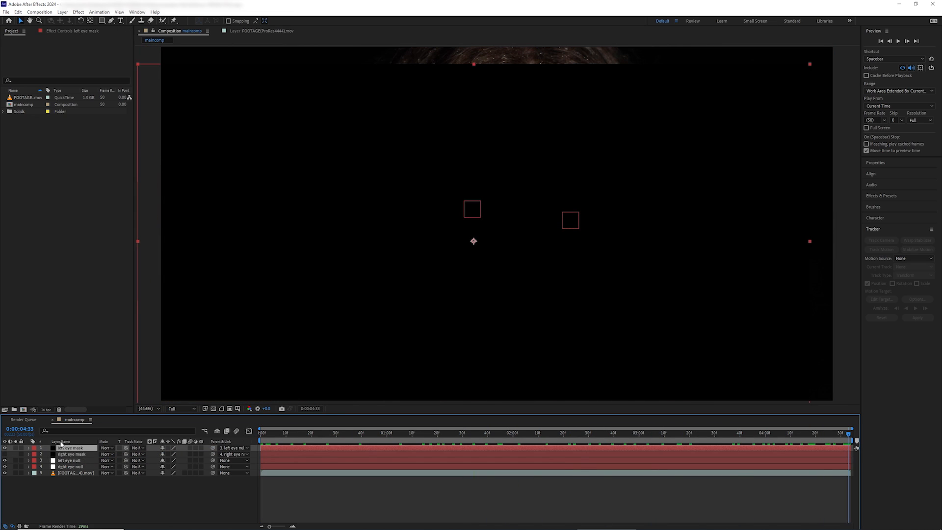
left_click(5, 448)
left_click(67, 455)
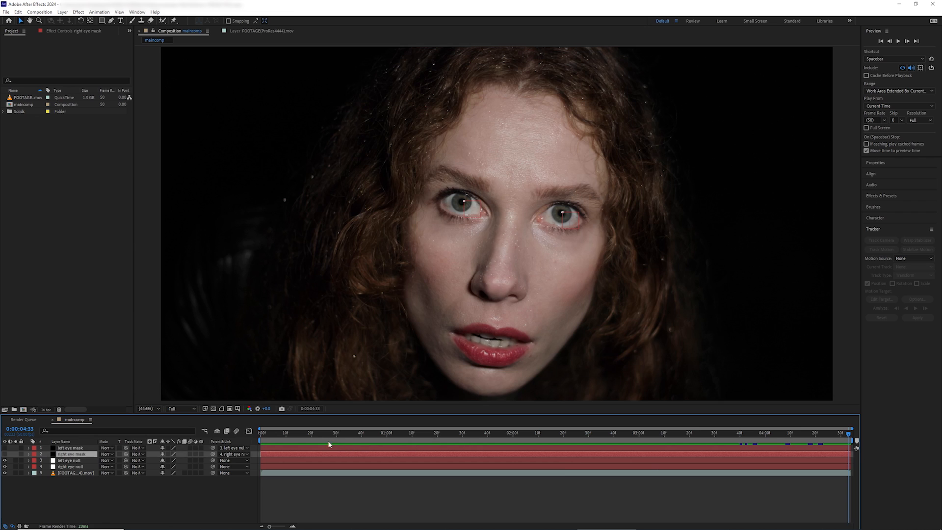
key("Home")
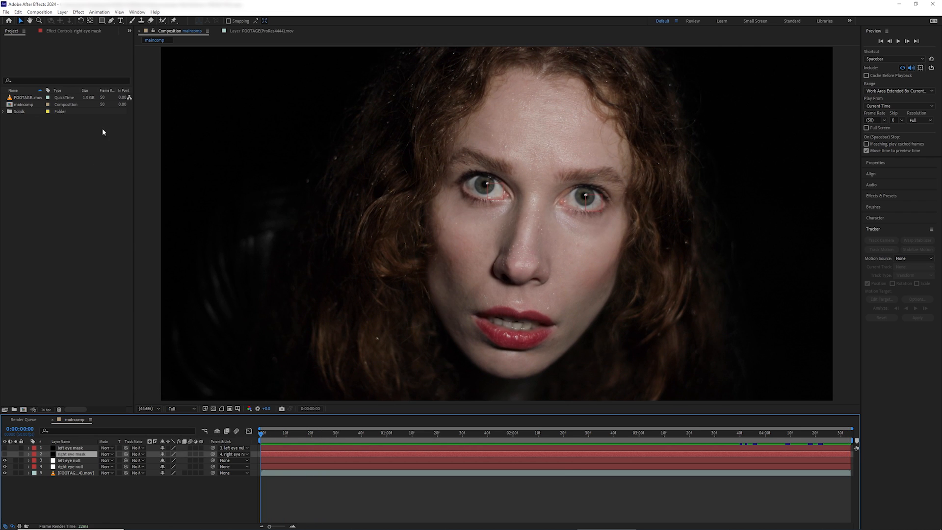
Step: Draw a circular ellipse mask around the iris on the right eye mask layer at 0:00:02:13 and centre it on the iris
scroll(420, 137, "up", 3)
left_click_drag(418, 136, 434, 287)
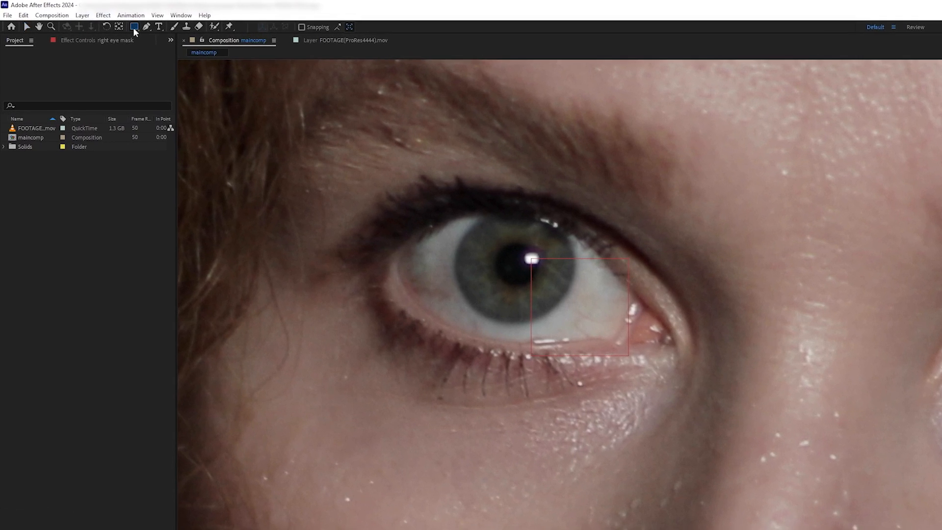
left_click_drag(133, 27, 184, 53)
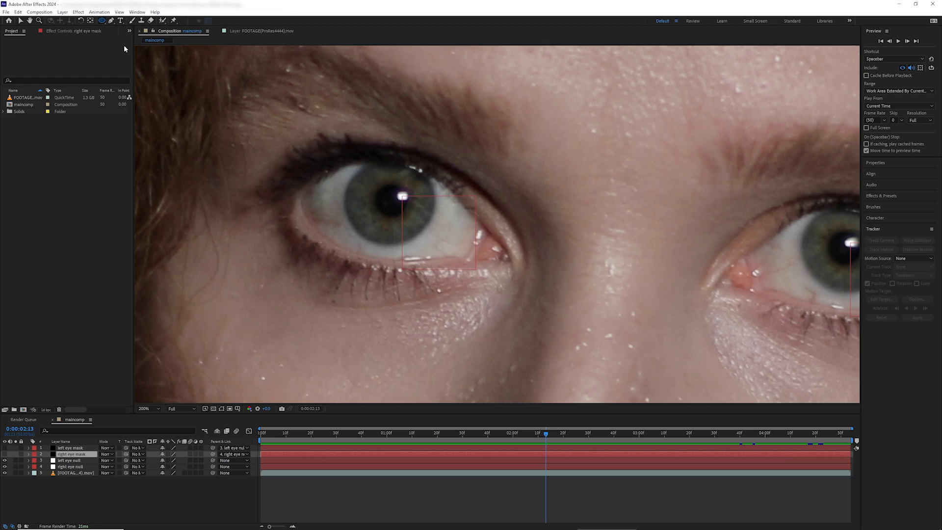
left_click_drag(347, 156, 436, 246)
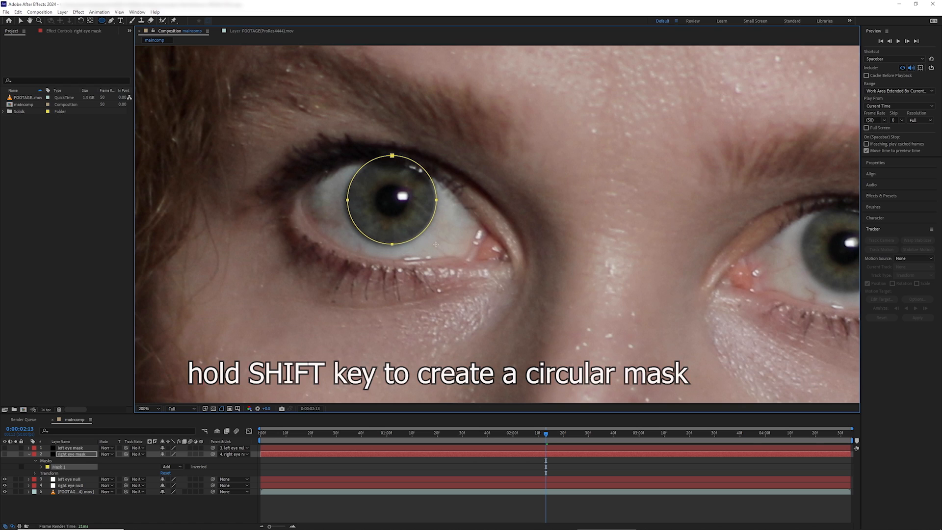
key("v")
left_click_drag(392, 157, 391, 157)
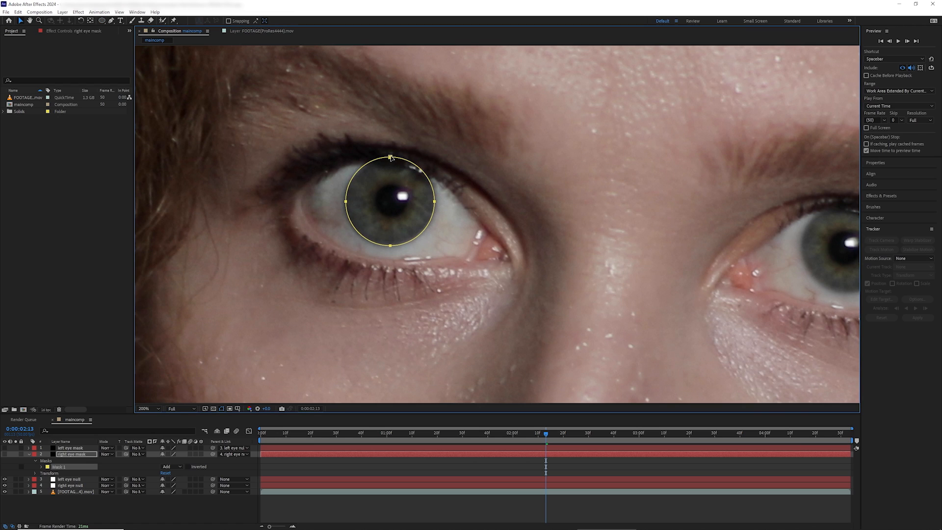
Step: Add four mask points to the circle with the Pen tool, one between each pair of existing points
scroll(387, 165, "up", 1)
left_click_drag(295, 198, 365, 241)
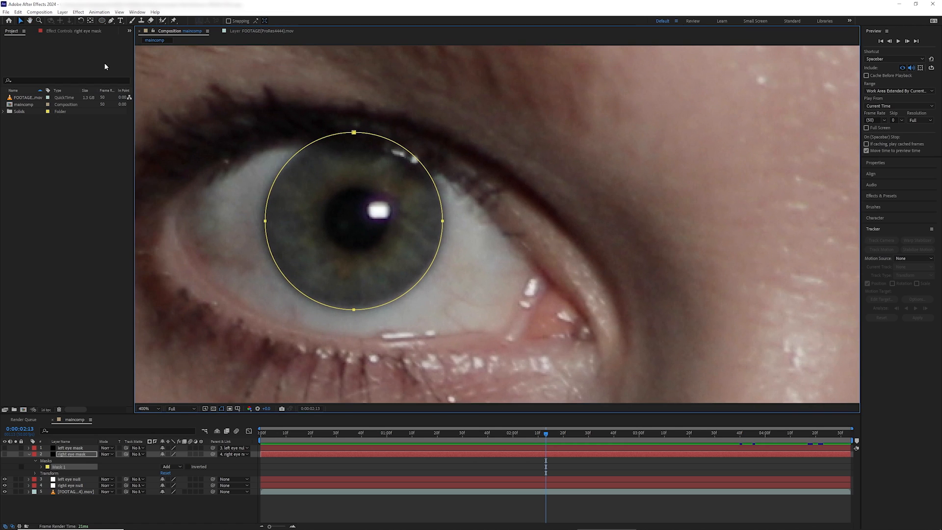
left_click(112, 23)
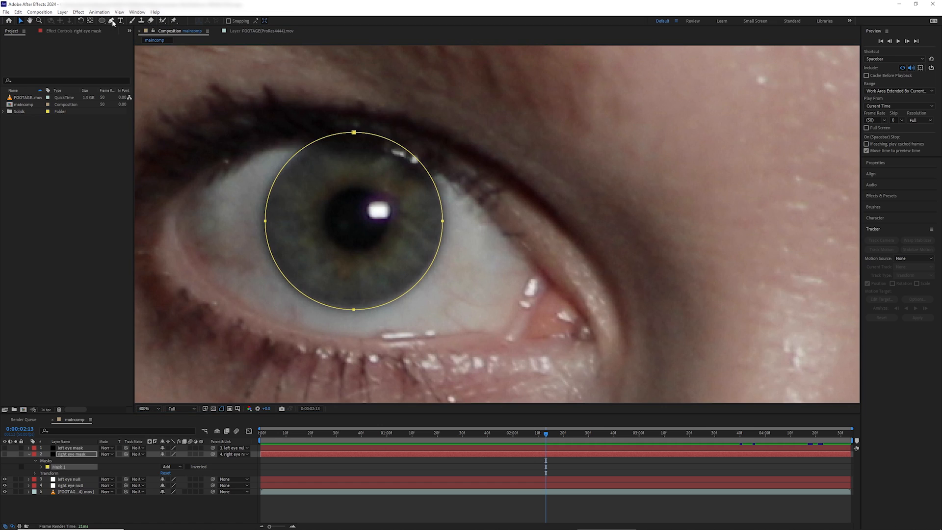
left_click(287, 279)
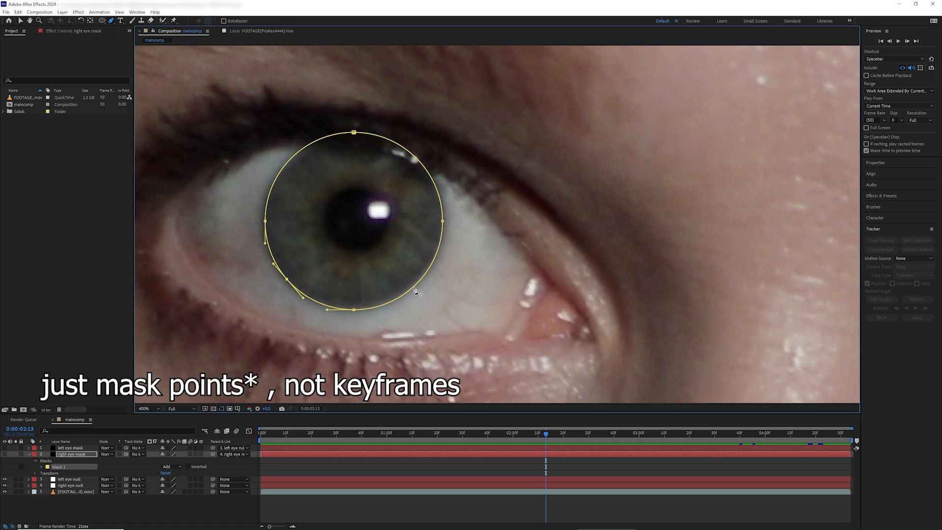
left_click(413, 287)
left_click(432, 178)
left_click(297, 156)
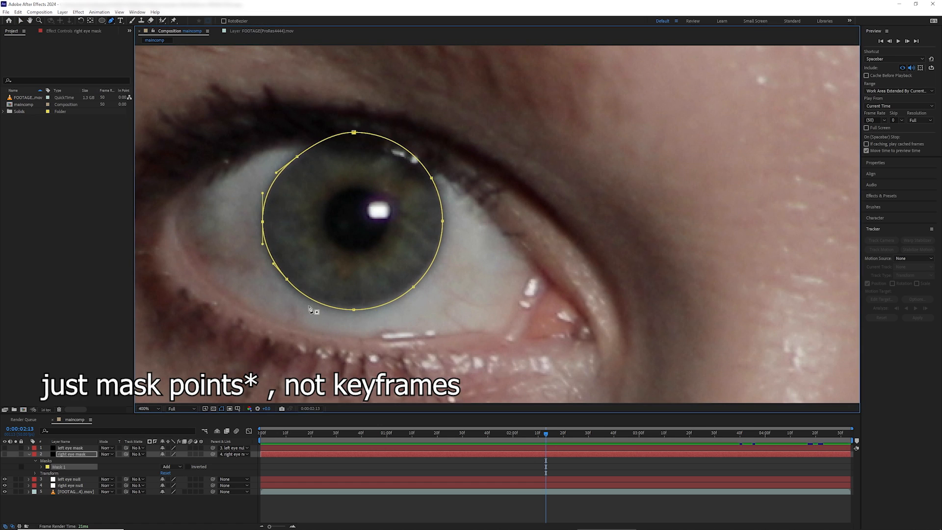
Step: Fit the right eye mask's points to the iris edge and upper eyelid, raising the preview exposure to see the outline
left_click(287, 280)
left_click_drag(350, 310, 350, 308)
left_click(413, 286)
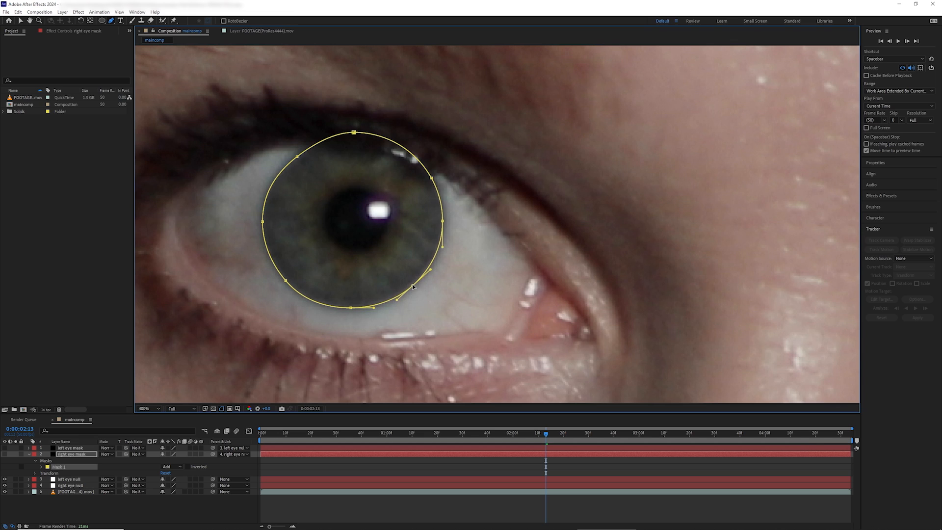
left_click_drag(413, 284, 412, 285)
left_click_drag(432, 177, 426, 169)
left_click_drag(266, 409, 273, 409)
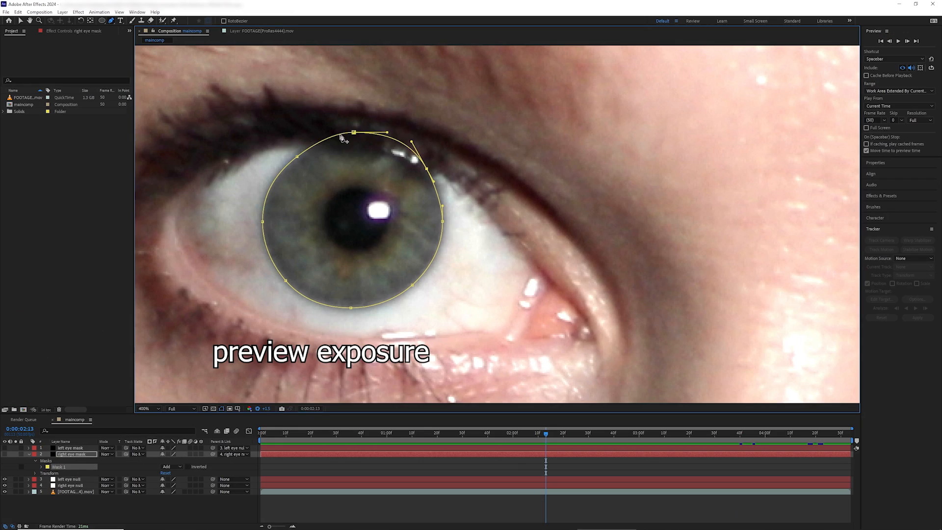
left_click_drag(354, 132, 348, 141)
left_click_drag(426, 168, 410, 152)
left_click_drag(348, 141, 312, 138)
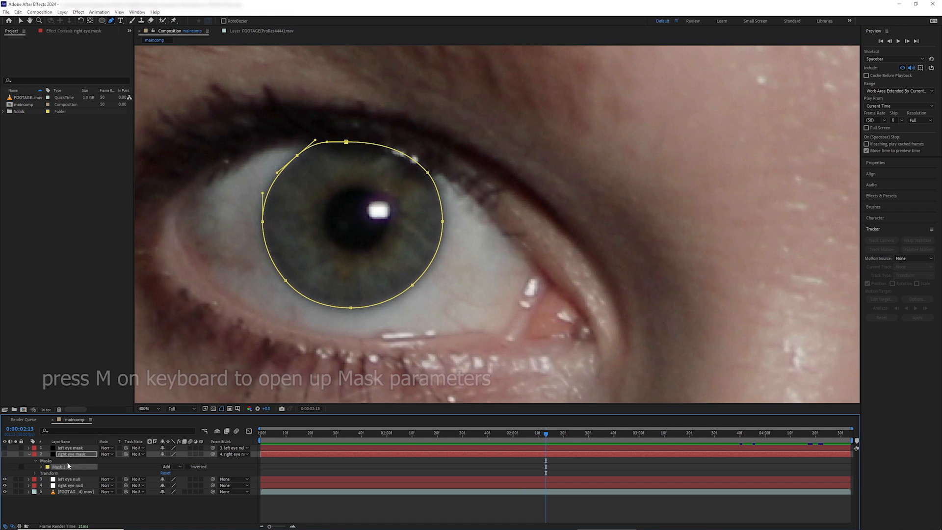
Step: Enable Mask Path keyframing on right eye mask at 0:00:02:13 and refit the mask to the iris at 0:00:04:33
key("m")
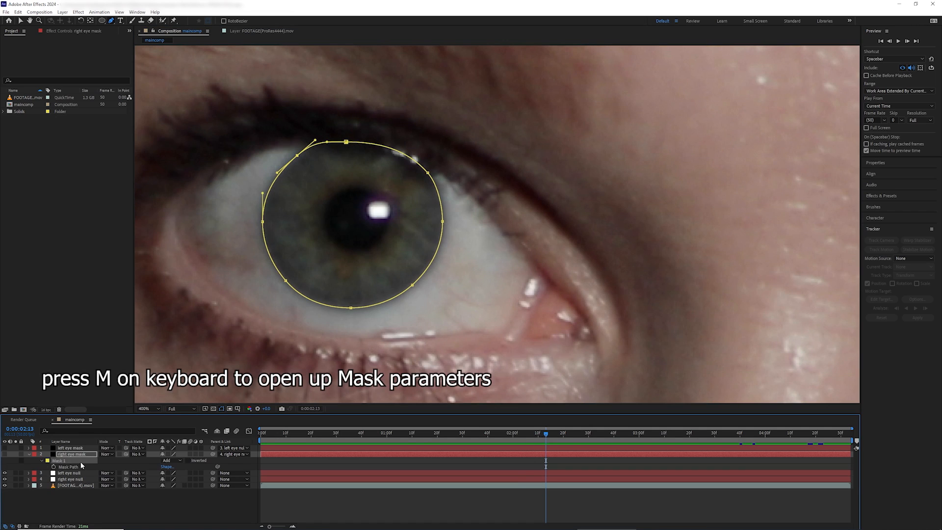
left_click(53, 468)
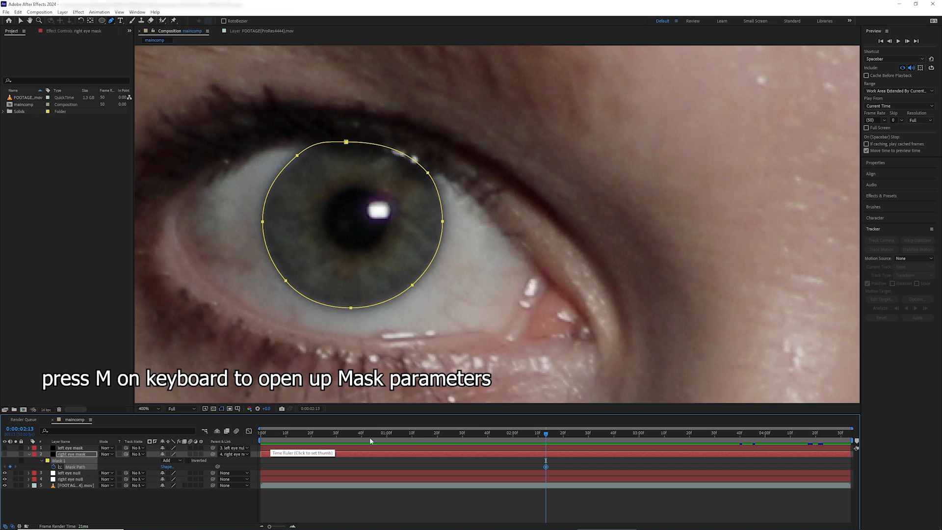
left_click(849, 434)
left_click_drag(294, 363, 363, 210)
key("v")
left_click_drag(304, 321, 288, 338)
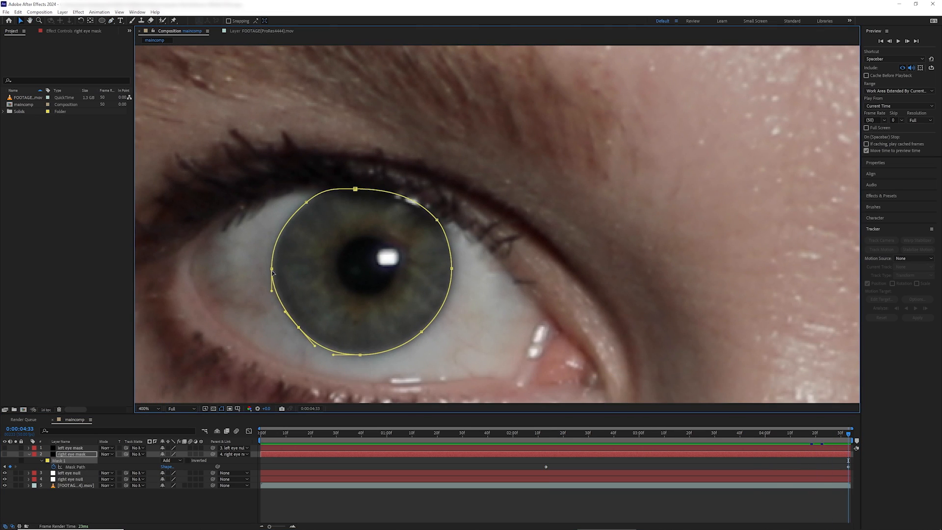
mouse_move(356, 191)
left_mouse_down()
mouse_move(355, 223)
mouse_move(359, 190)
left_mouse_up()
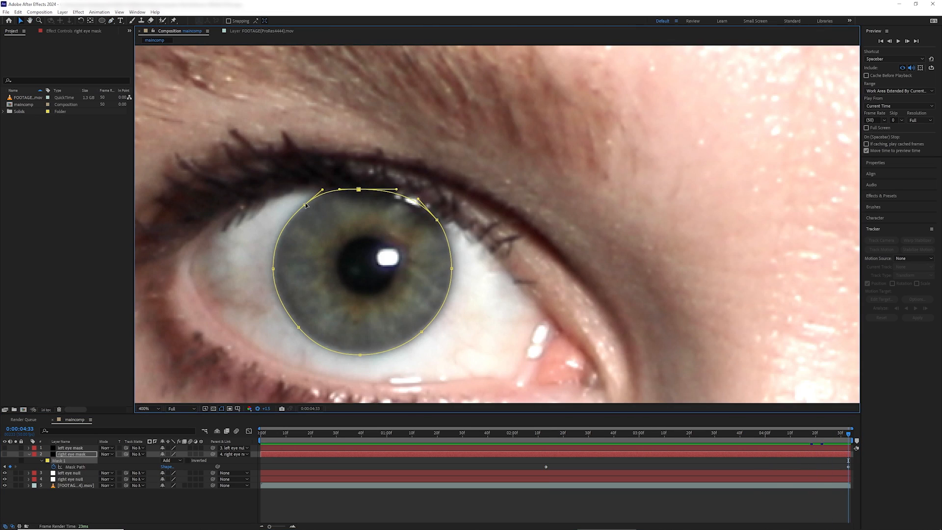
left_click_drag(304, 205, 305, 204)
left_click_drag(438, 221, 432, 224)
left_click(258, 408)
left_click_drag(360, 354, 364, 354)
Step: Refit the right eye mask point by point to the iris at a frame just before 0:00:04:00
left_click_drag(848, 434, 760, 434)
key("space")
left_click_drag(486, 319, 491, 344)
left_click_drag(331, 186, 332, 186)
left_click_drag(298, 250, 302, 251)
left_click_drag(323, 310, 326, 307)
left_click_drag(388, 335, 389, 334)
left_click_drag(447, 313, 446, 310)
left_click_drag(477, 250, 478, 249)
left_click_drag(462, 201, 463, 200)
Step: Refit the right eye mask point by point to the iris and eyelid at the first frame, 0:00:00:00
left_click_drag(768, 434, 259, 434)
left_click_drag(510, 261, 442, 312)
mouse_move(448, 307)
left_mouse_down()
mouse_move(451, 315)
mouse_move(453, 306)
left_mouse_up()
left_click_drag(382, 281, 382, 280)
left_click_drag(359, 221, 360, 221)
left_click_drag(394, 155, 393, 158)
mouse_move(443, 142)
left_mouse_down()
mouse_move(443, 151)
mouse_move(446, 143)
left_mouse_up()
left_click(257, 409)
left_click_drag(525, 172, 523, 170)
left_click(258, 409)
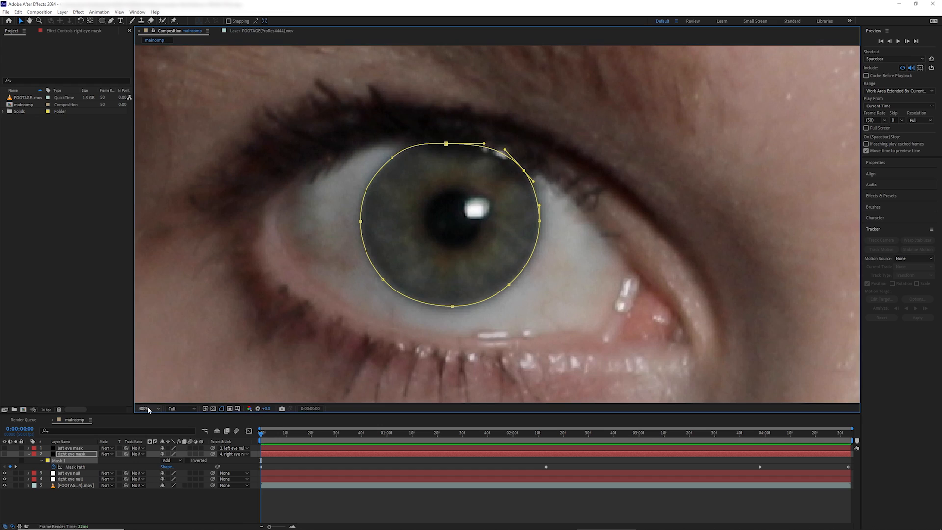
Step: Fit the whole composition in the viewer and collapse the right eye mask layer's properties
left_click(150, 409)
left_click(165, 286)
left_click_drag(265, 435, 48, 460)
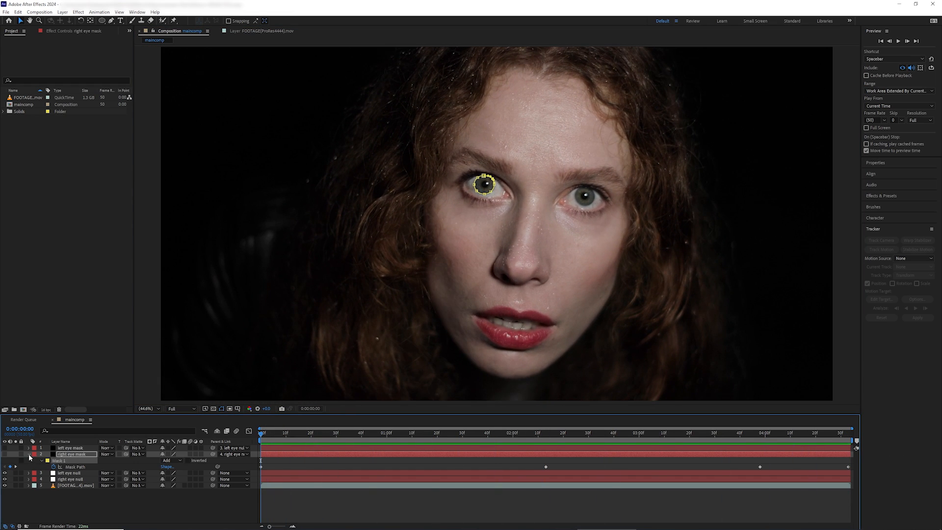
left_click(29, 454)
Step: Draw a circular mask around the iris on the left eye mask layer at 0:00:02:13 and centre it on the iris
left_click(72, 449)
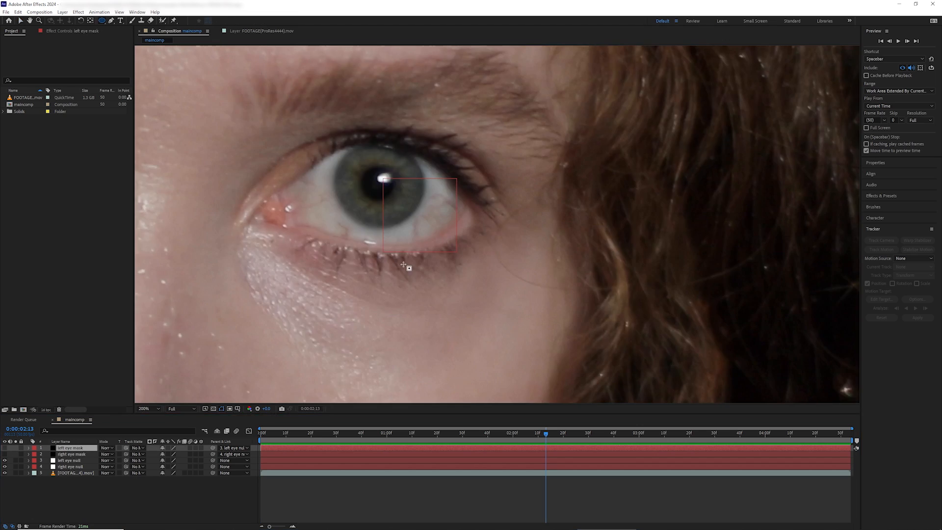
scroll(531, 299, "up", 3)
left_click_drag(531, 299, 565, 329)
left_click(21, 21)
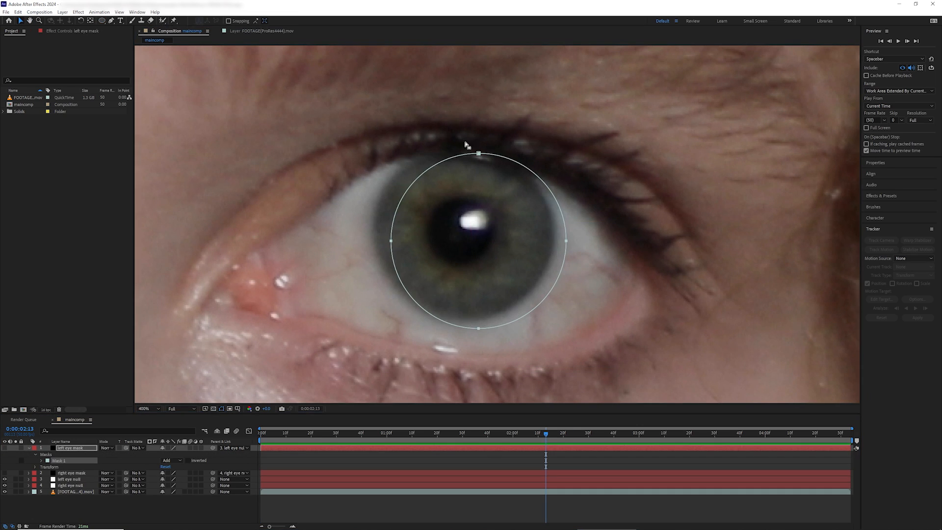
left_click_drag(479, 153, 463, 146)
Step: Add Pen tool points between the left eye mask's existing points and adjust the outline to the iris edge
left_click(111, 21)
left_click(403, 170)
left_click(536, 186)
key("v")
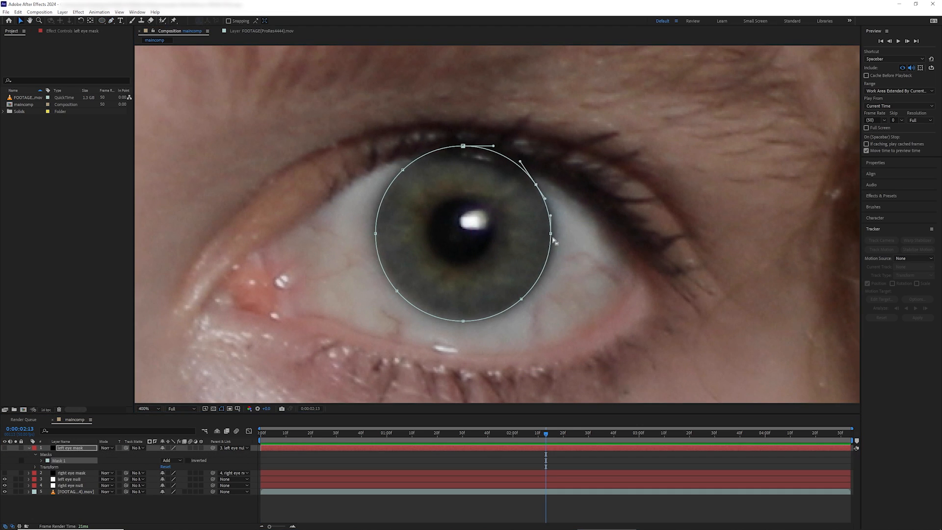
left_click_drag(550, 233, 553, 235)
left_click_drag(464, 318, 463, 321)
left_click_drag(397, 291, 397, 292)
left_click_drag(376, 234, 373, 232)
left_click_drag(403, 169, 398, 172)
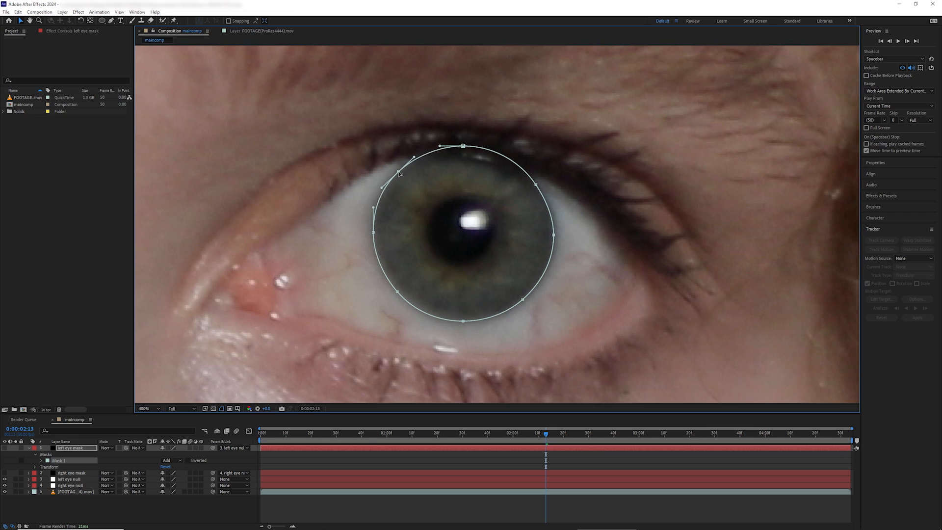
Step: Raise the preview exposure and reshape the upper part of the left eye mask along the eyelid, undoing misplaced adjustments
left_click_drag(266, 409, 274, 408)
left_click_drag(462, 146, 458, 144)
key("ctrl+z")
key("ctrl+z")
key("ctrl+z")
key("ctrl+z")
key("ctrl+z")
key("ctrl+z")
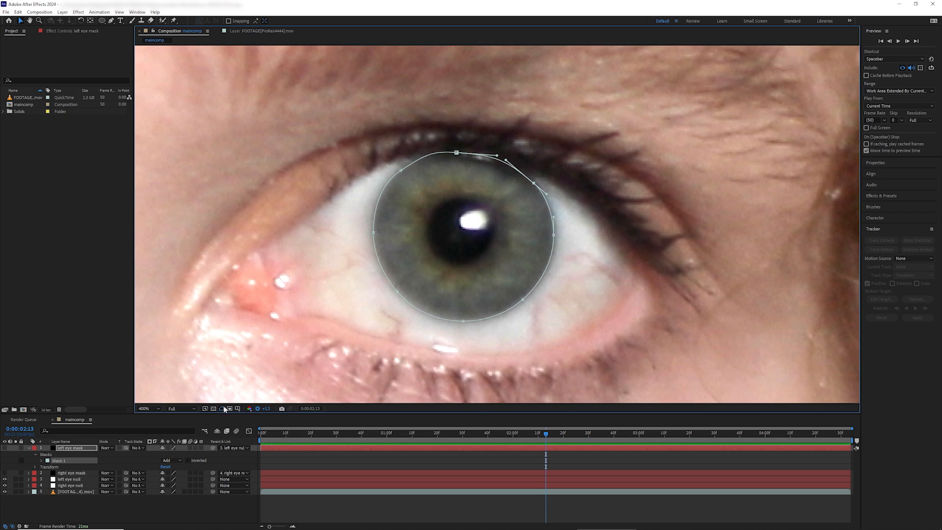
Step: Enable Mask Path keyframing on left eye mask at 0:00:02:13 and refit the mask to the iris at 0:00:04:33
key("m")
left_click(53, 461)
left_click_drag(545, 433, 849, 434)
left_click(410, 188)
left_click_drag(476, 339, 477, 338)
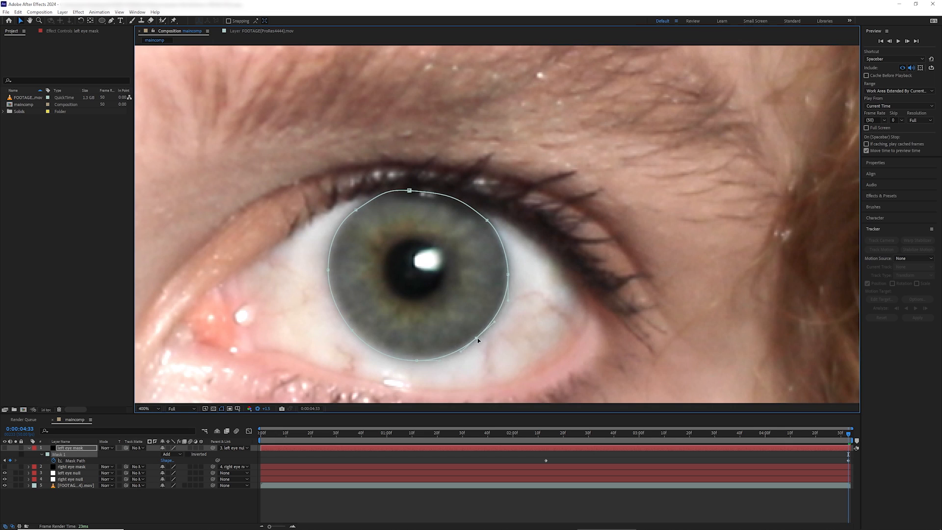
left_click(257, 409)
Step: Refit the left eye mask to the iris at 0:00:04:02 and at an earlier frame shortly after 3 seconds 30 frames
left_click_drag(849, 434, 770, 435)
left_click_drag(526, 232, 524, 231)
left_click_drag(428, 148, 430, 148)
left_click(257, 408)
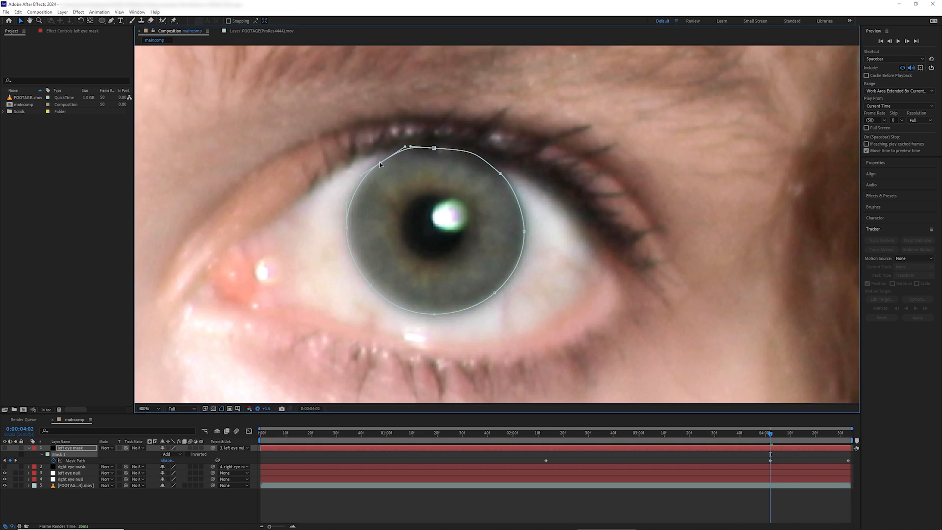
left_click(257, 408)
left_click_drag(770, 435, 718, 434)
left_click_drag(381, 261, 379, 261)
left_click_drag(512, 154, 510, 152)
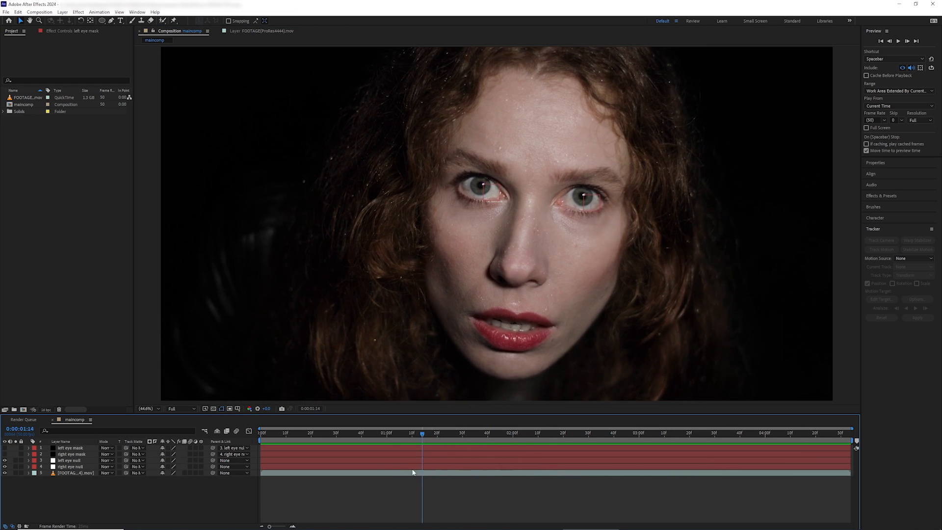
Step: Return to the first frame, duplicate the footage layer twice, and place one copy directly below each eye mask layer
left_click_drag(421, 470, 258, 460)
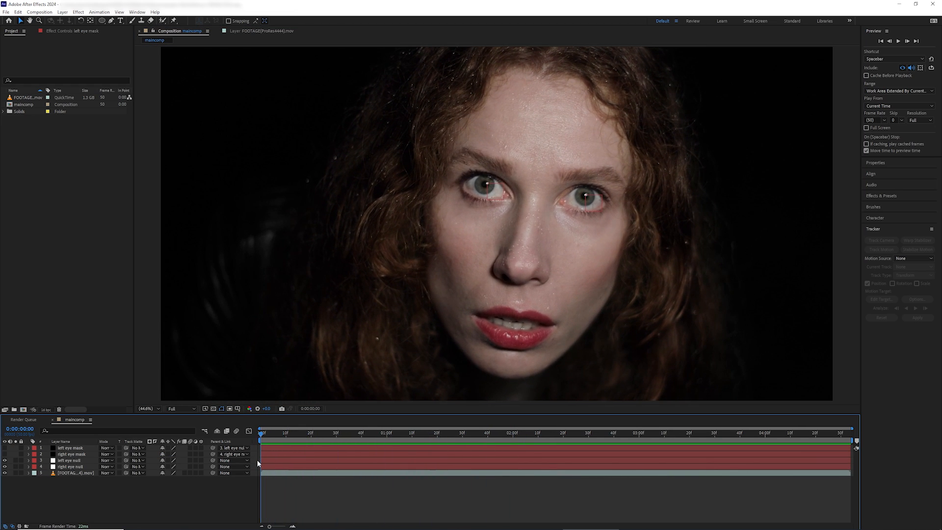
left_click(80, 473)
key("ctrl+d")
key("ctrl+d")
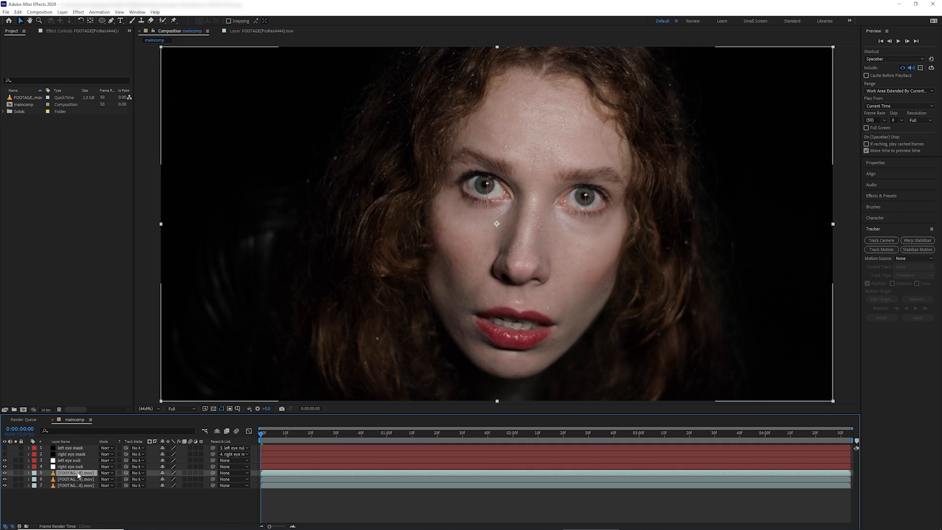
mouse_move(79, 475)
left_mouse_down()
mouse_move(75, 451)
mouse_move(76, 480)
mouse_move(77, 467)
left_mouse_up()
Step: Rename the footage copy below right eye mask as "right iris" and the one below left eye mask as "left iris"
right_click(77, 469)
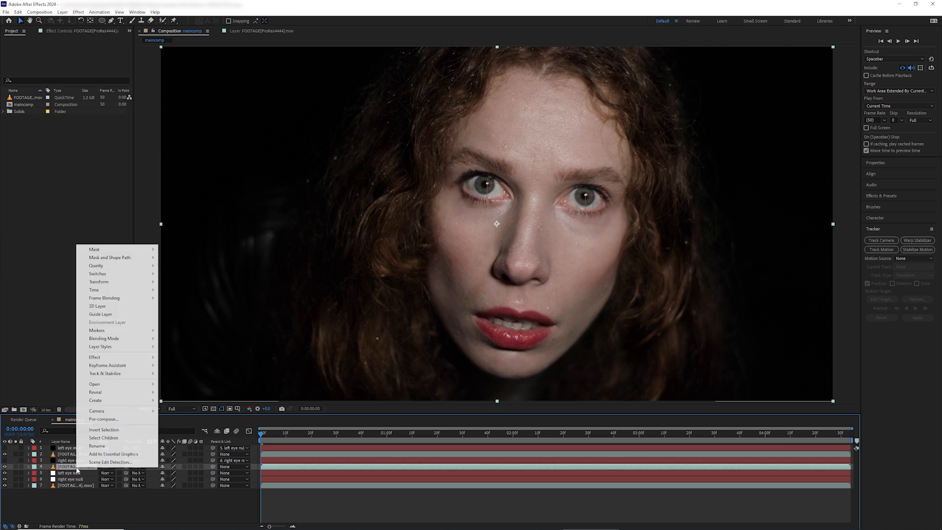
left_click(92, 447)
type("right iris")
key("Return")
right_click(79, 454)
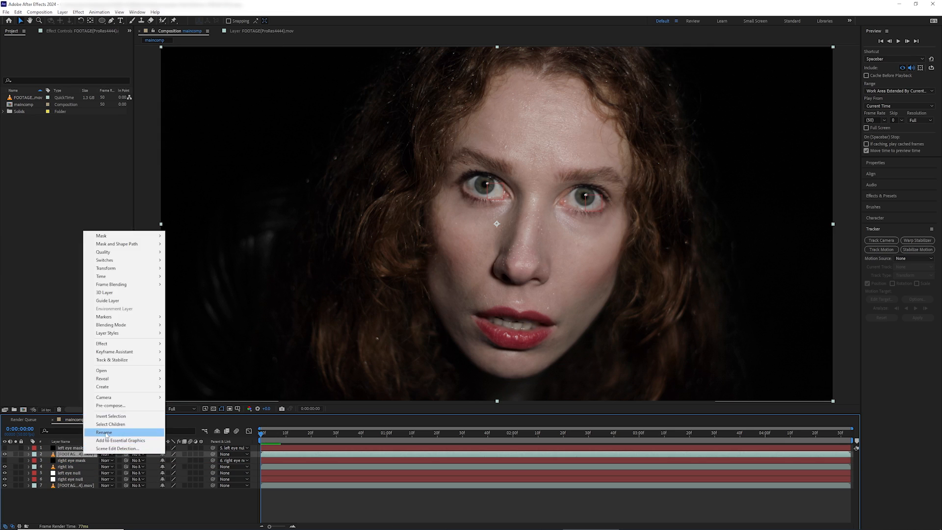
left_click(94, 428)
type("left iris")
key("Return")
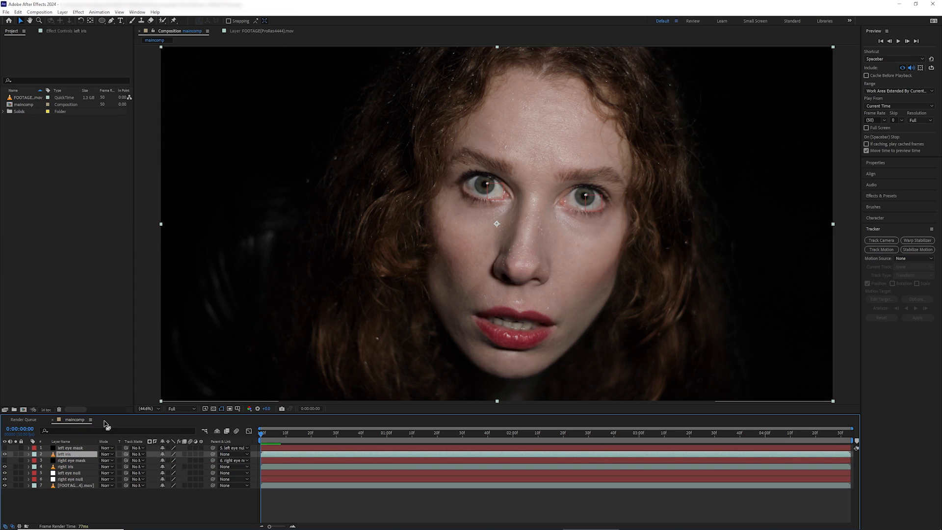
Step: Set right eye mask as the track matte of right iris and left eye mask as the track matte of left iris
left_click(75, 469)
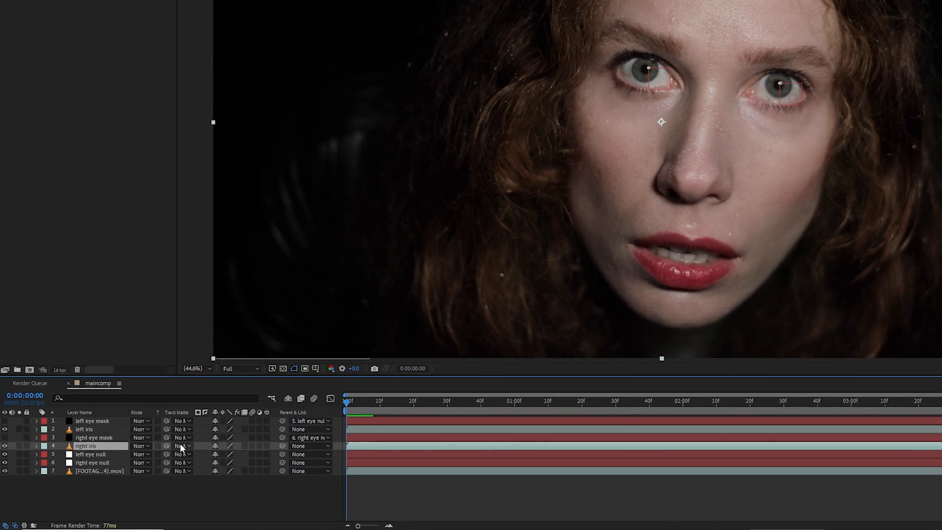
left_click(136, 466)
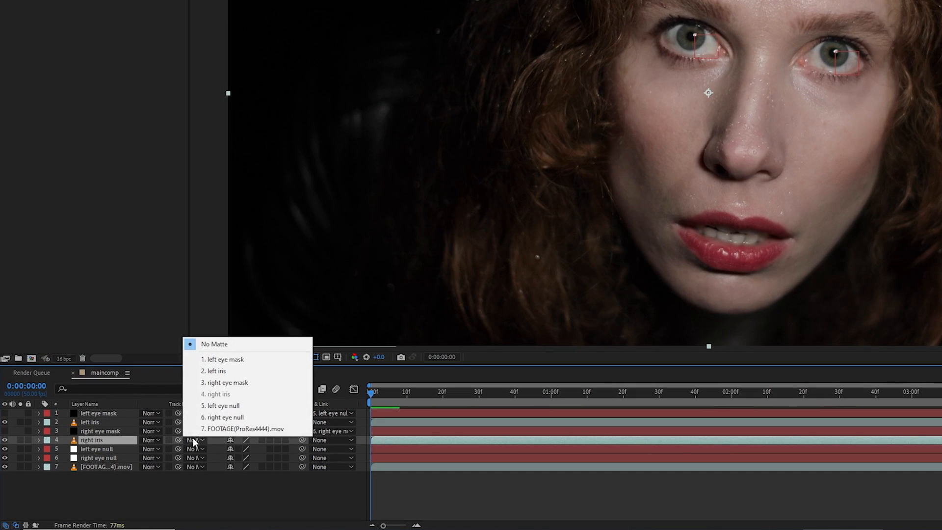
left_click(224, 382)
left_click(137, 422)
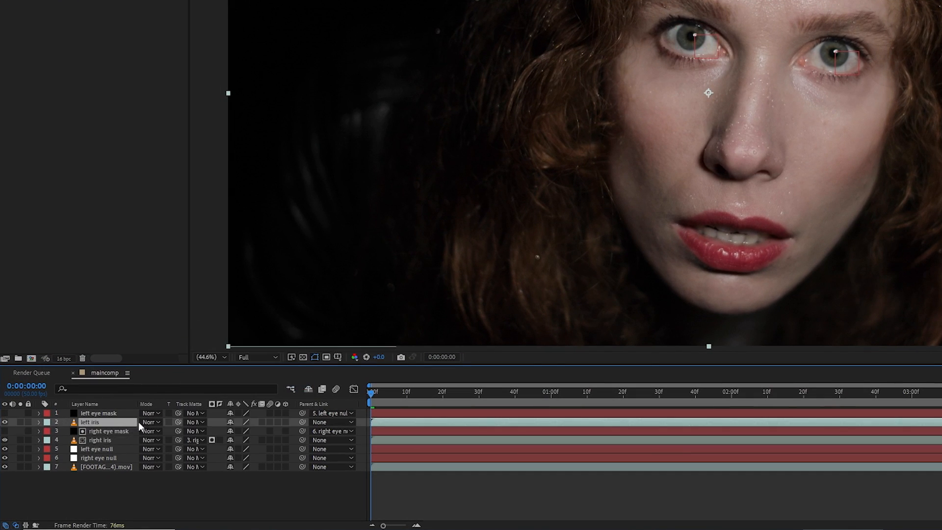
left_click(194, 422)
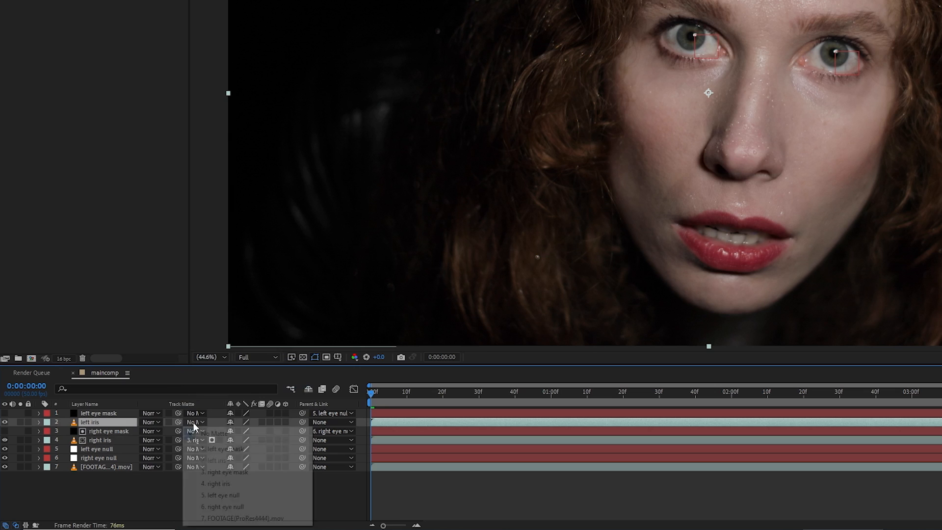
left_click(212, 449)
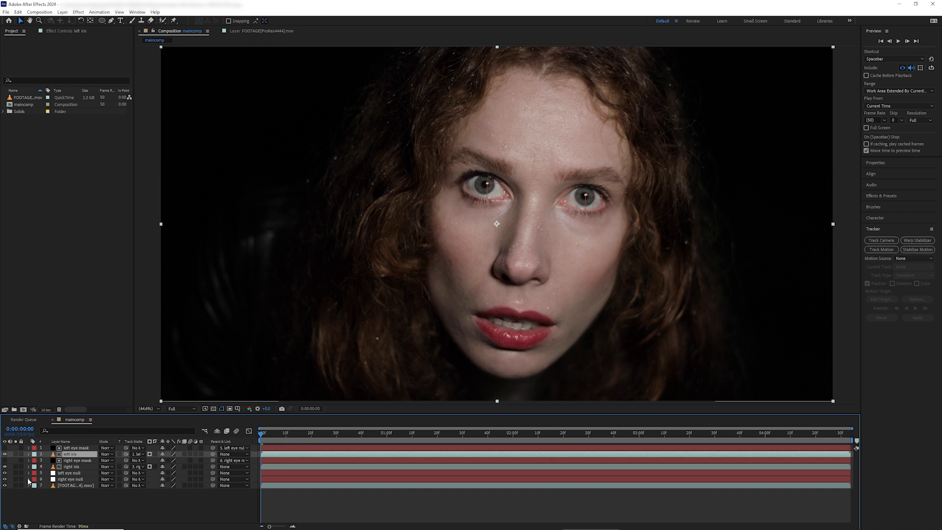
Step: Solo right iris and left iris in turn to check their mattes, scrubbing through the footage to 0:00:01:06
left_click(16, 467)
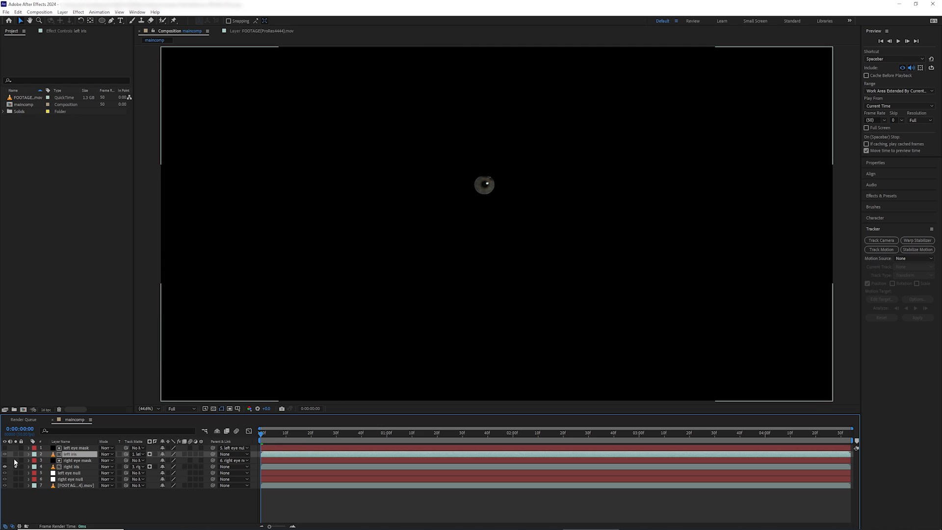
left_click(15, 454)
left_click_drag(261, 433, 244, 445)
Step: Apply the Levels effect to right iris and raise its Output White to about 78000 so the iris brightens strongly
left_click(892, 196)
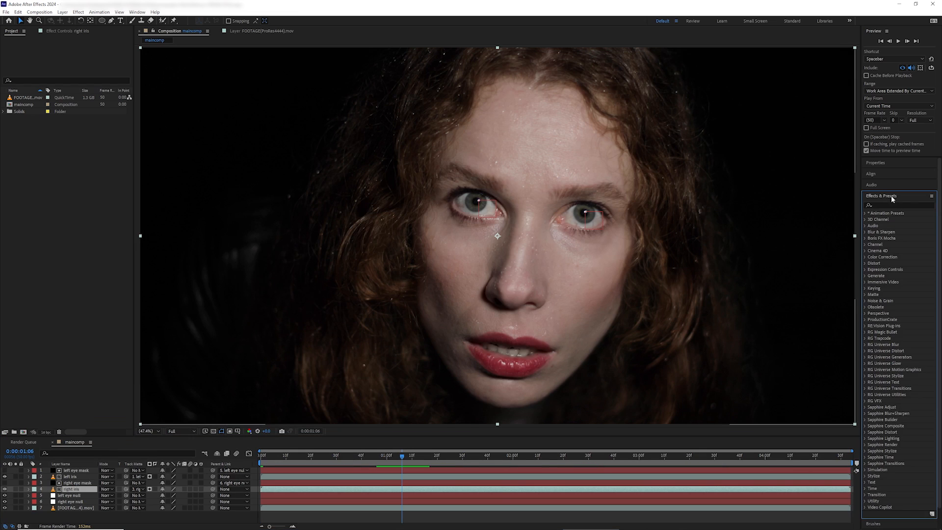
left_click(891, 206)
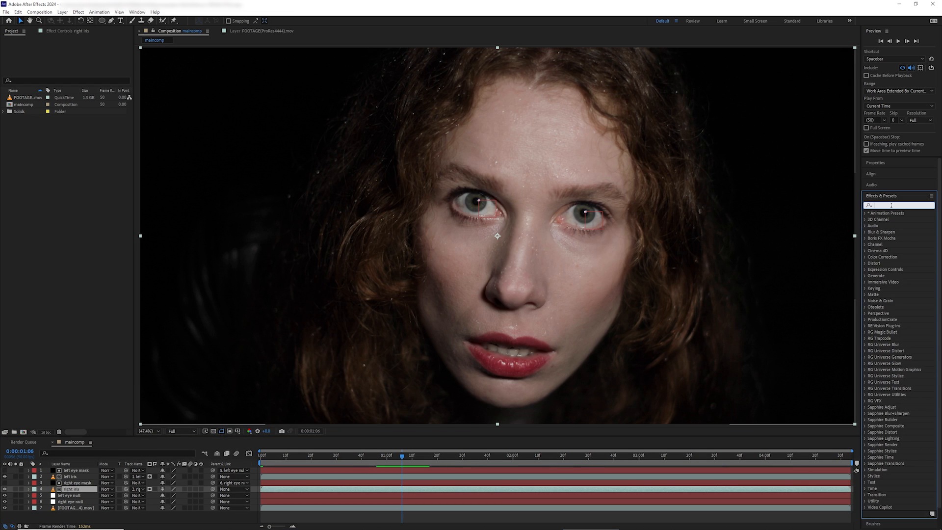
type("lev")
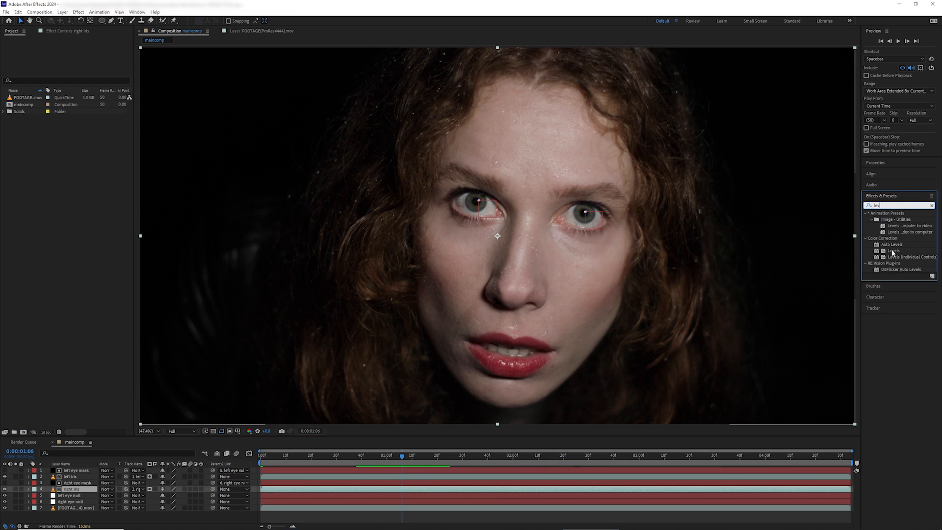
double_click(893, 252)
key("slash")
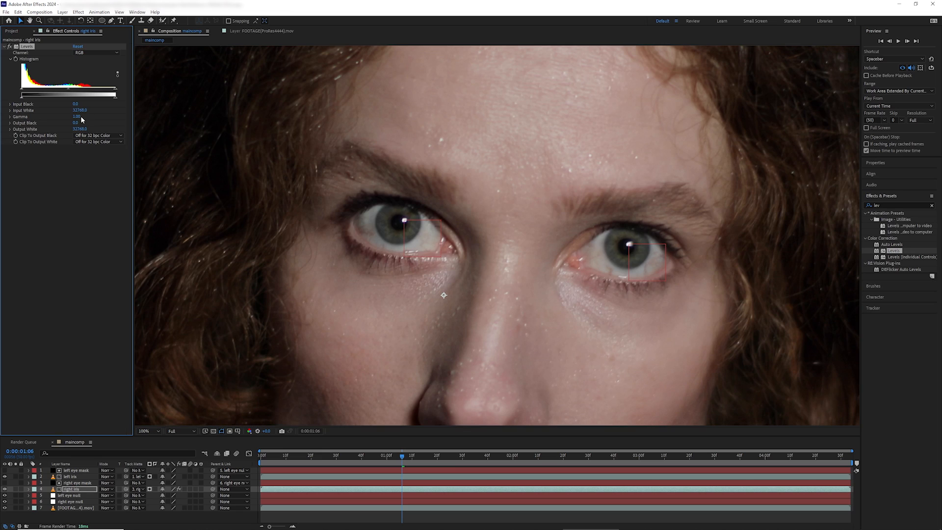
left_click_drag(78, 128, 130, 131)
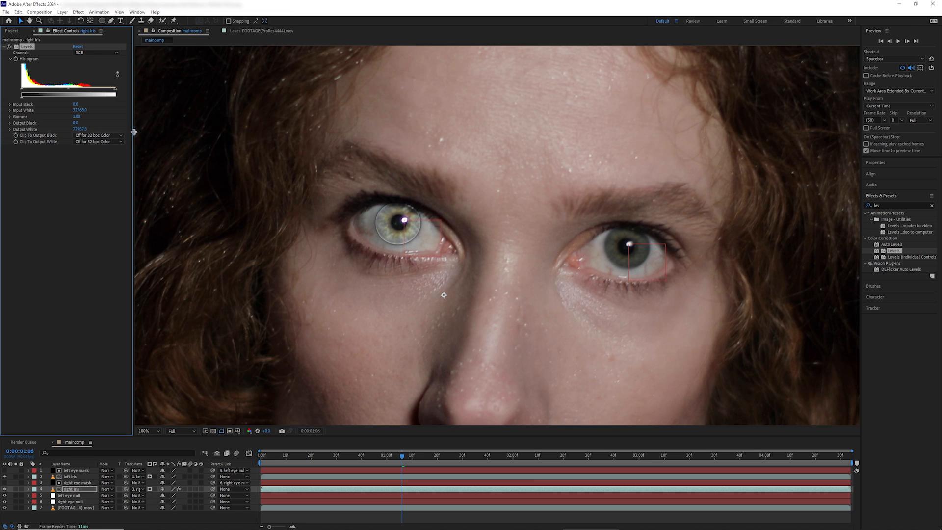
Step: Soften Mask 1 of right eye mask with about 10 pixels of Mask Feather and a Mask Expansion of -5 pixels
left_click(69, 482)
key("m")
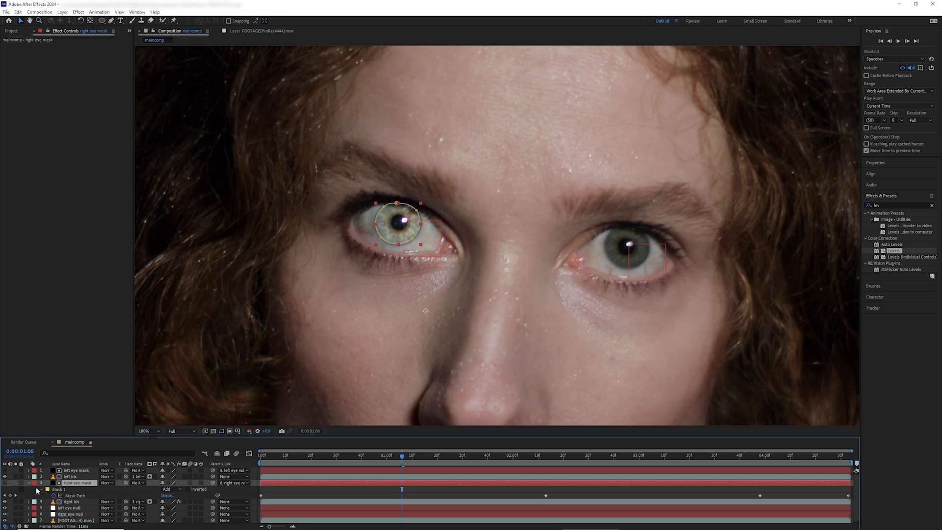
left_click(42, 489)
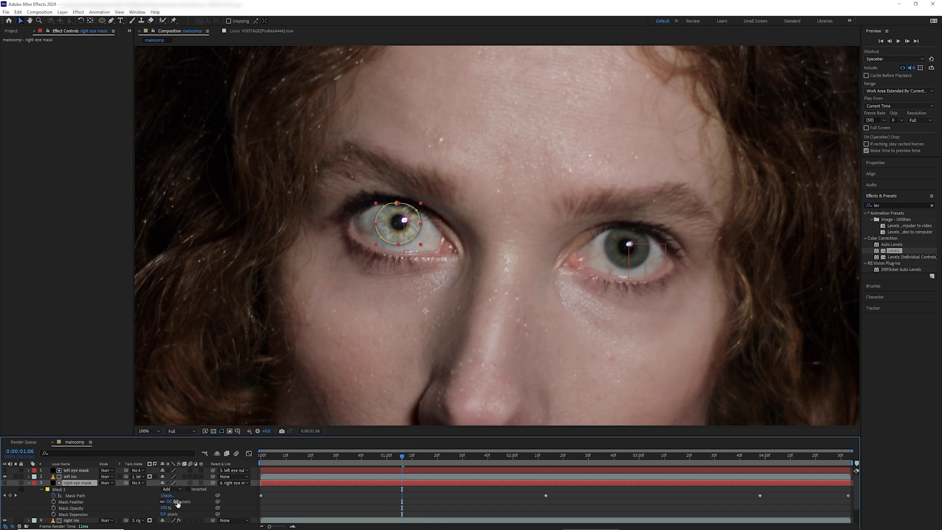
left_click(221, 432)
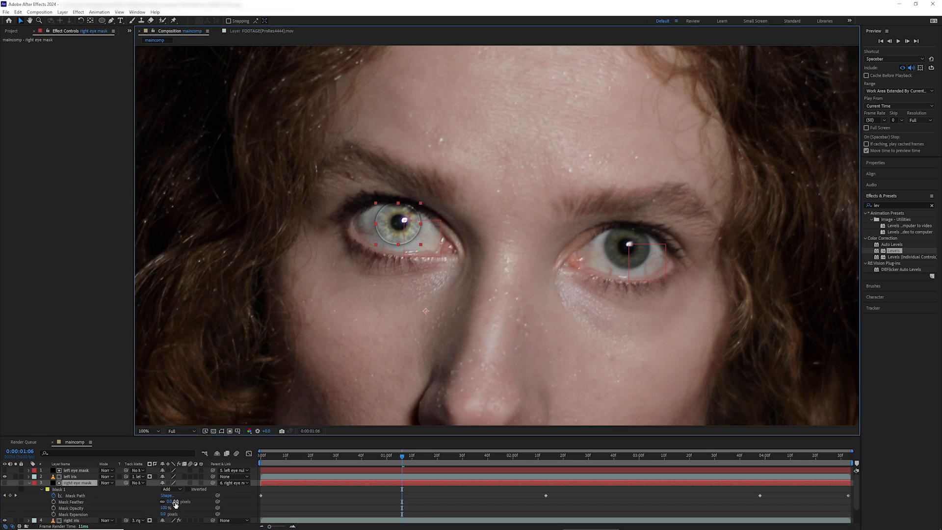
mouse_move(177, 502)
left_mouse_down()
mouse_move(162, 515)
mouse_move(178, 502)
left_mouse_up()
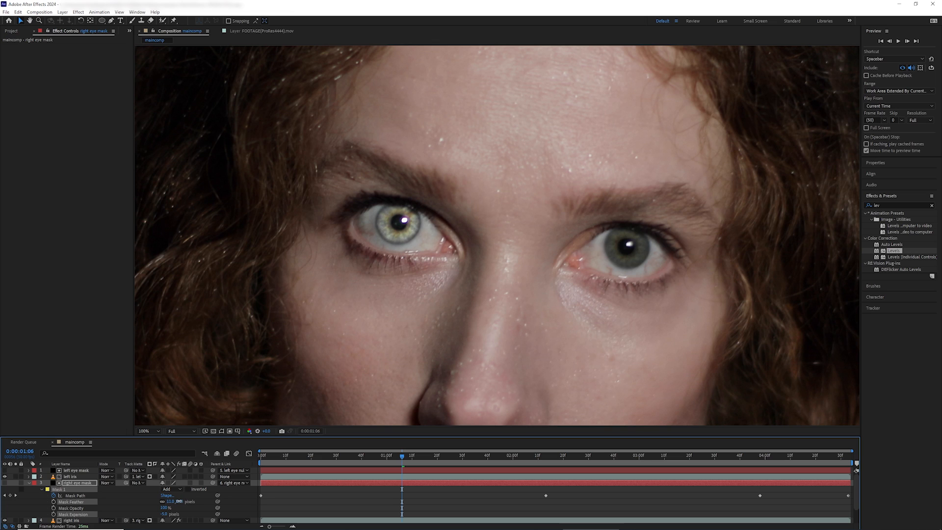
left_click_drag(165, 514, 165, 514)
key("period")
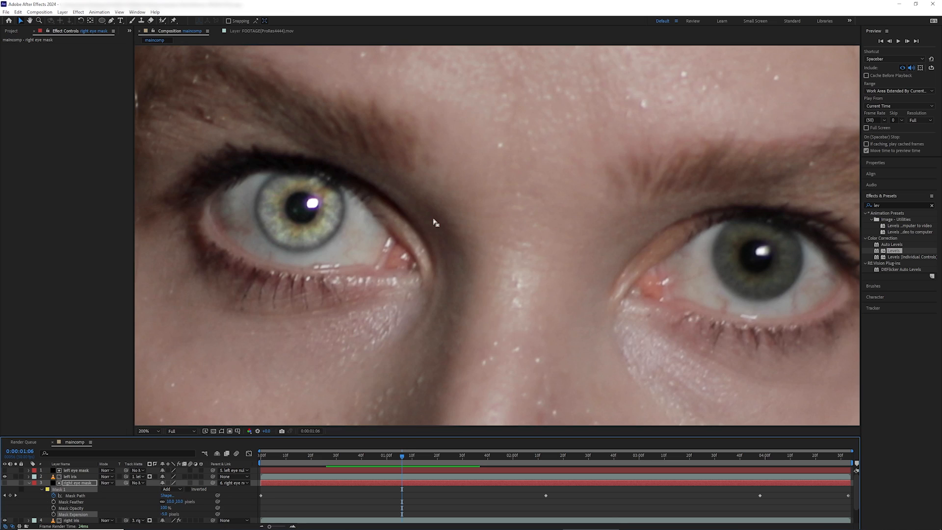
Step: Fine-tune right eye mask with a Mask Expansion of -5 pixels and a Mask Feather of about 12 pixels
left_click_drag(164, 515, 180, 504)
left_click(167, 514)
type("-5")
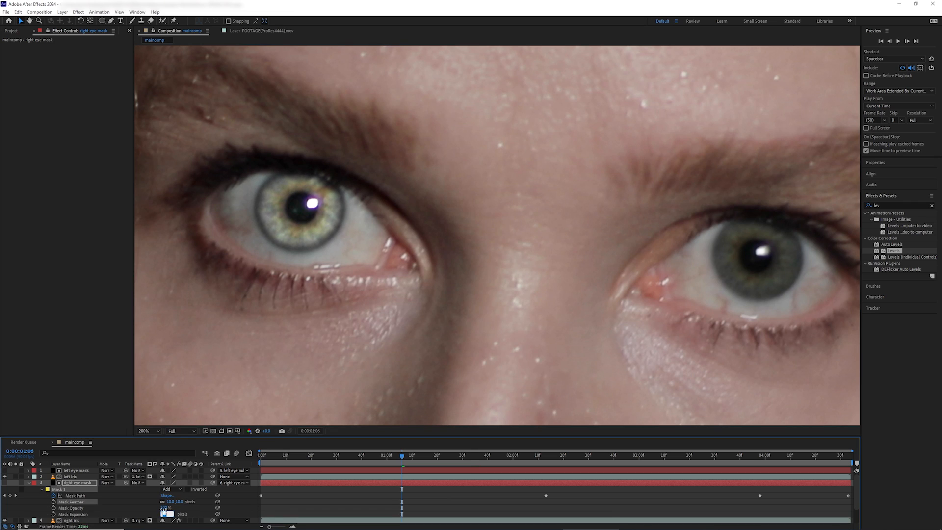
key("Return")
left_click_drag(169, 502, 164, 502)
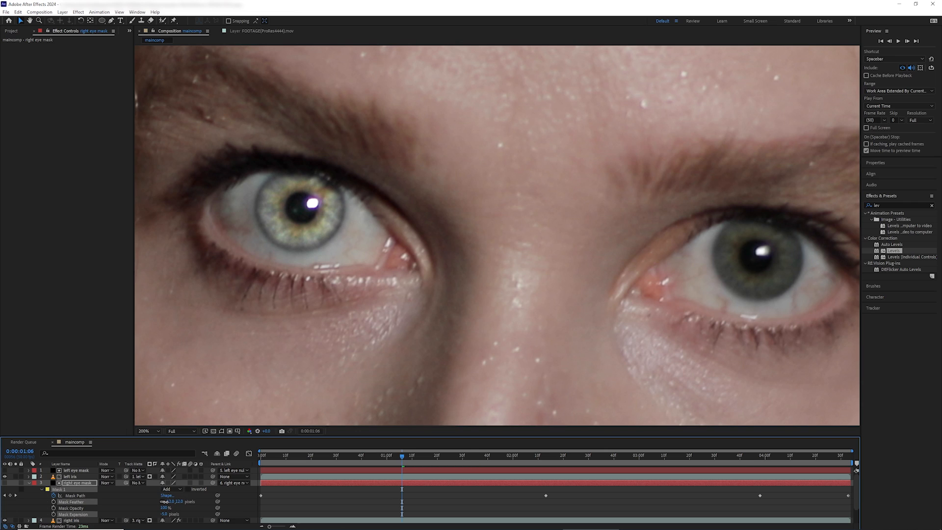
left_click(168, 503)
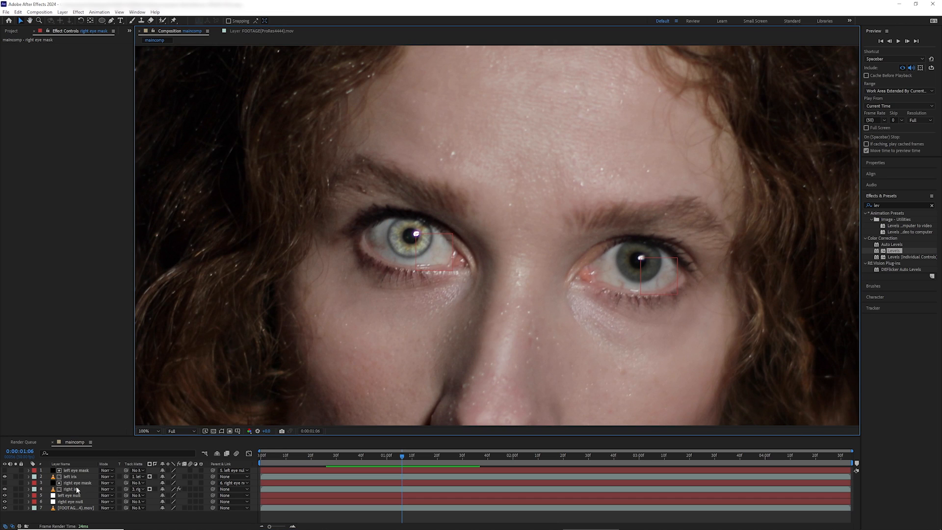
Step: Reset Levels on right iris and rebalance it, with Input Black about 1966 and Input White about 14090
left_click(77, 489)
left_click(78, 46)
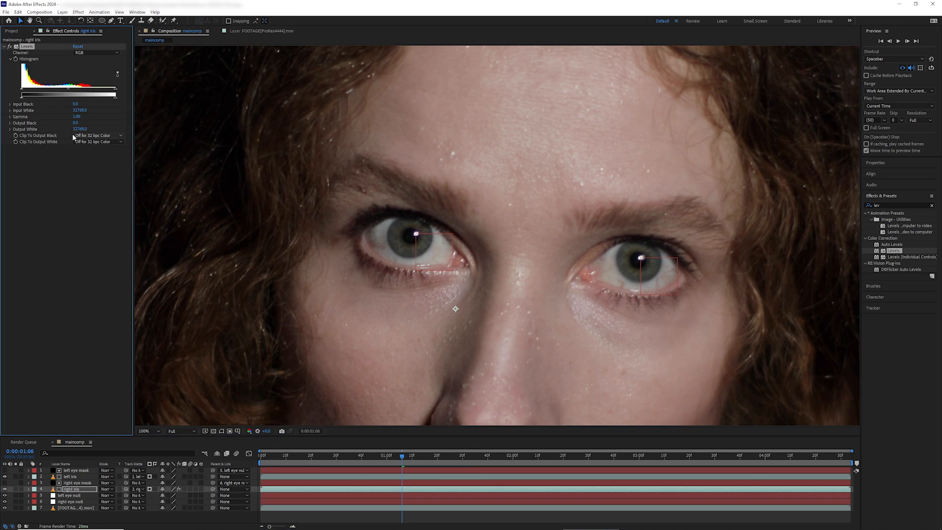
mouse_move(79, 110)
left_mouse_down()
mouse_move(49, 111)
mouse_move(79, 105)
mouse_move(74, 124)
mouse_move(82, 129)
mouse_move(84, 110)
mouse_move(74, 116)
mouse_move(81, 104)
left_mouse_up()
left_click(18, 13)
left_click(43, 20)
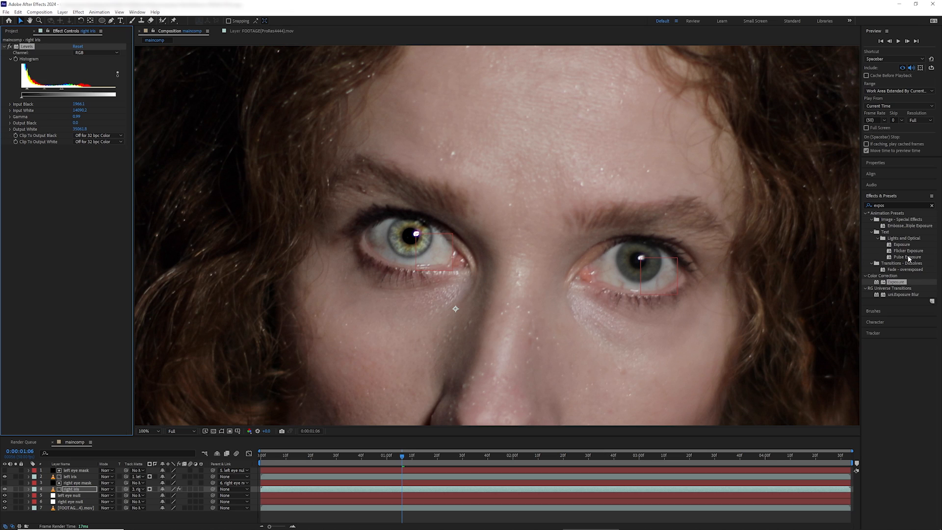
Step: Apply the Exposure effect to right iris and adjust its Exposure and Offset for a brighter, more contrasty iris
left_click_drag(899, 284, 235, 260)
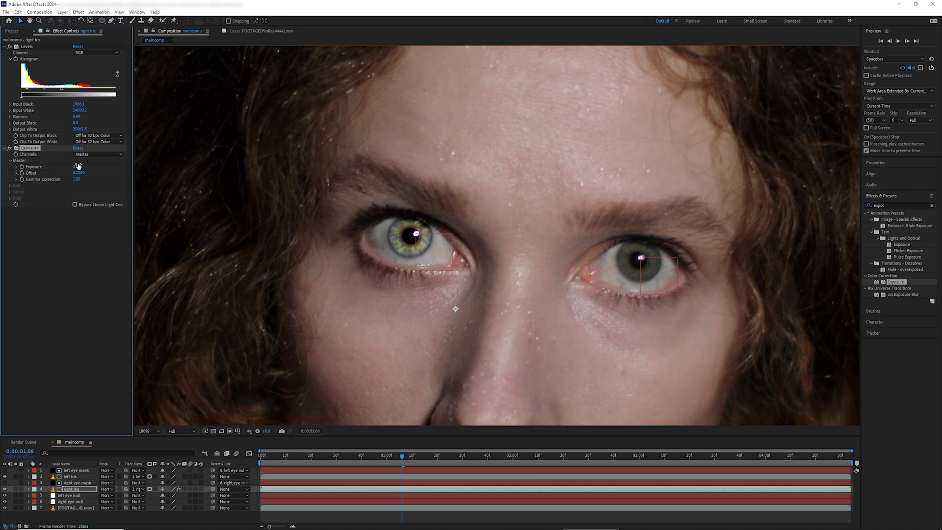
mouse_move(78, 167)
left_mouse_down()
mouse_move(105, 168)
mouse_move(81, 174)
left_mouse_up()
left_click(18, 11)
left_click(24, 21)
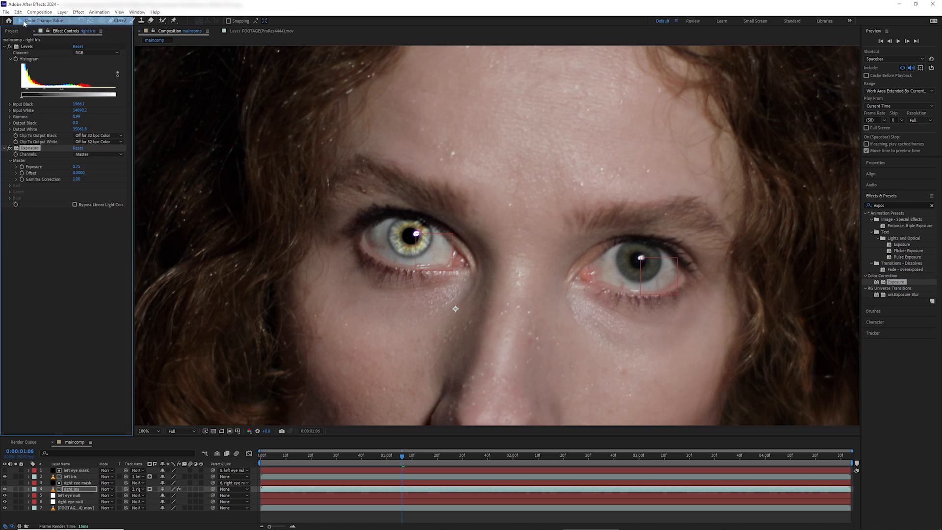
mouse_move(80, 167)
left_mouse_down()
mouse_move(80, 180)
mouse_move(69, 180)
mouse_move(81, 173)
left_mouse_up()
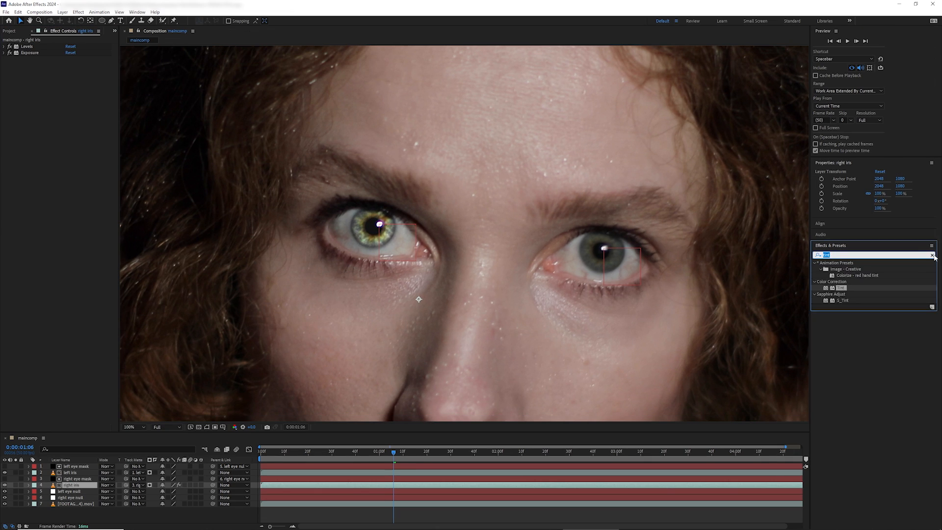
Step: Apply the Hue/Saturation effect to right iris and turn on Colorize
key("BackSpace")
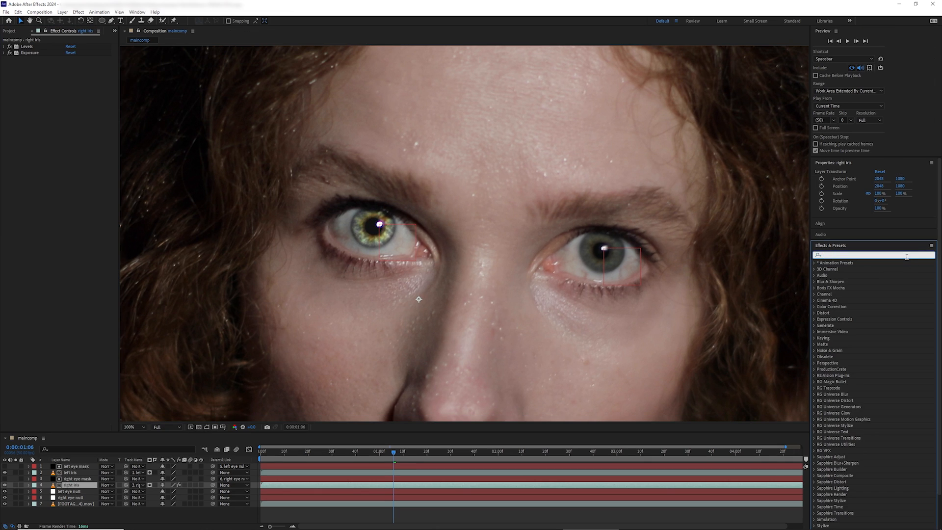
type("hue")
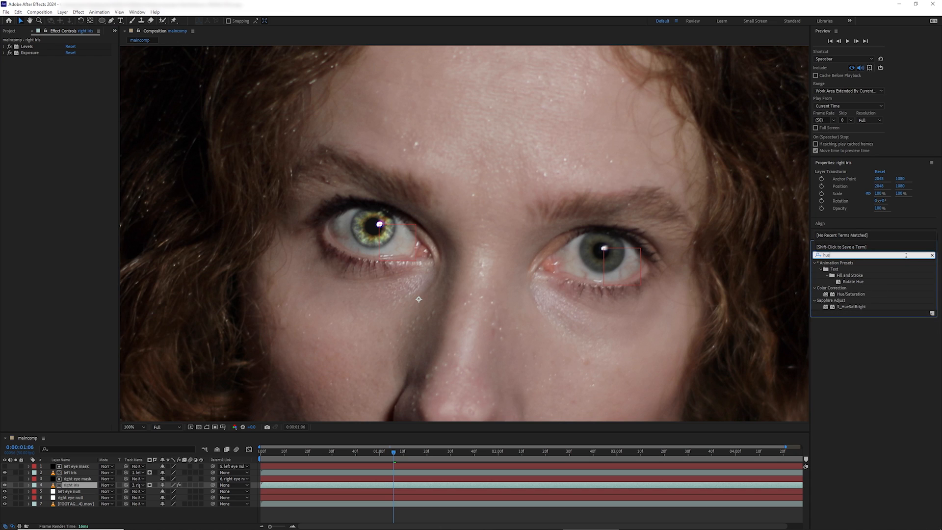
double_click(856, 295)
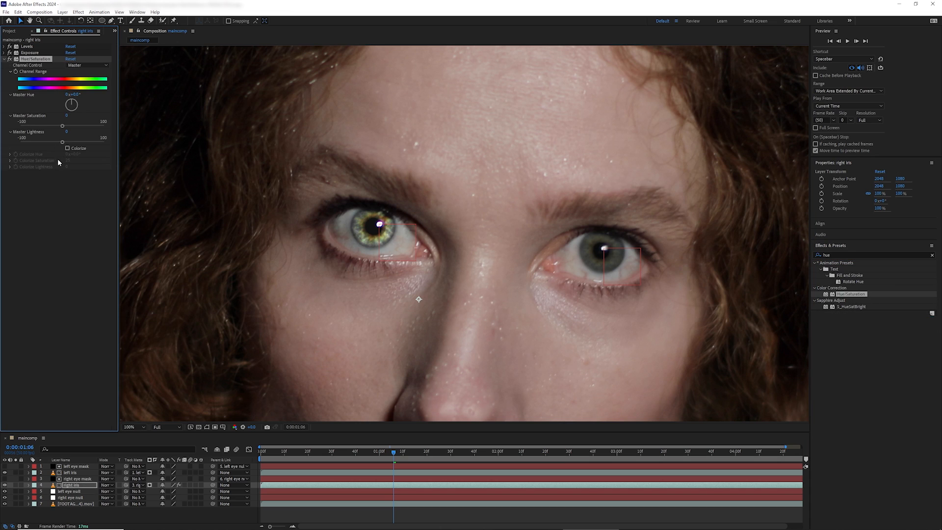
left_click(67, 148)
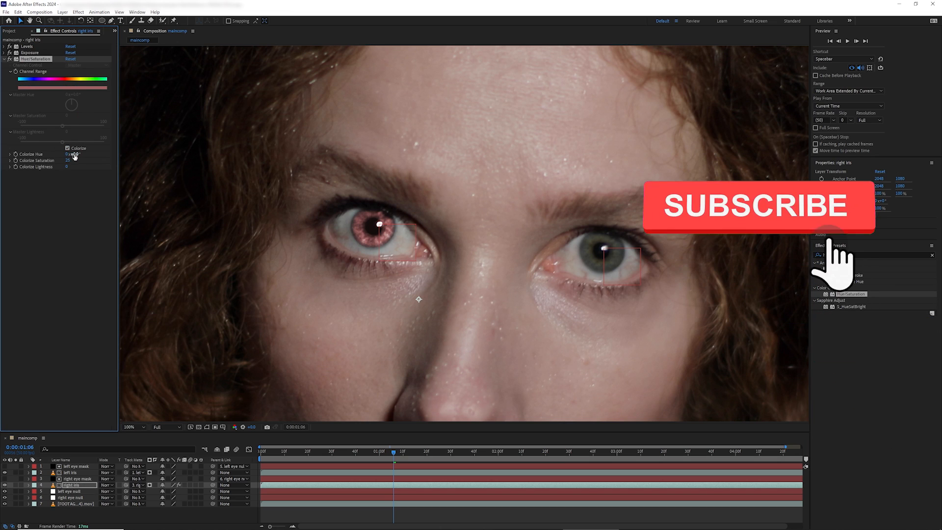
Step: Colorize right iris green with a Colorize Hue of about -243° and a Colorize Saturation of 30
left_click_drag(74, 154, 0, 157)
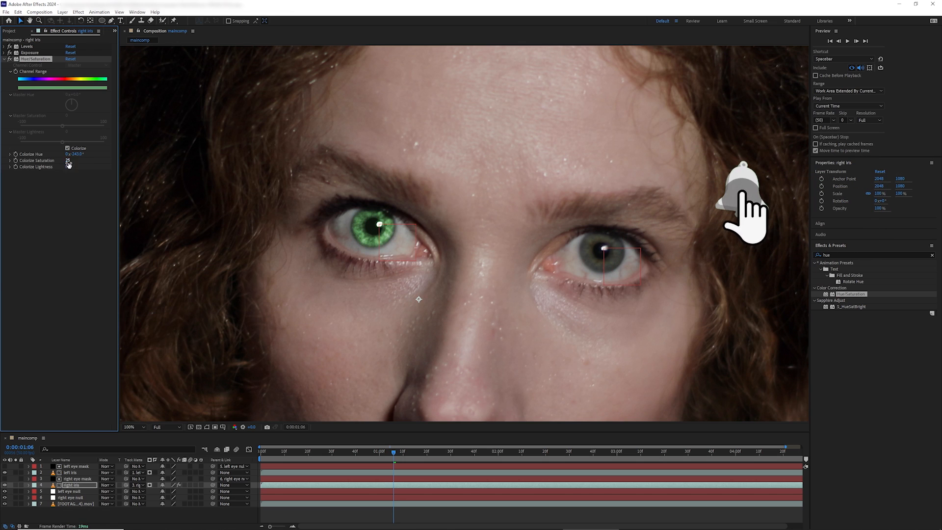
mouse_move(68, 161)
left_mouse_down()
mouse_move(78, 160)
mouse_move(64, 160)
left_mouse_up()
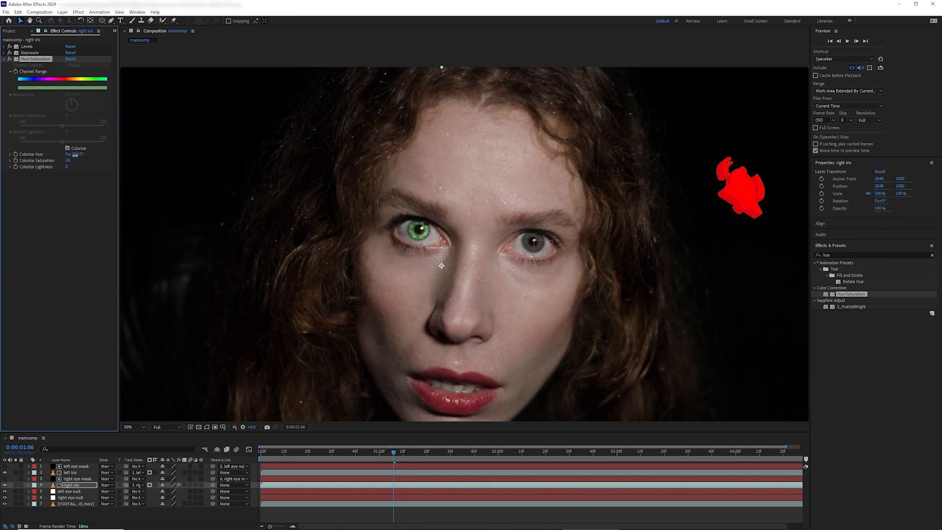
left_click(18, 12)
left_click(30, 19)
left_click_drag(68, 160, 84, 166)
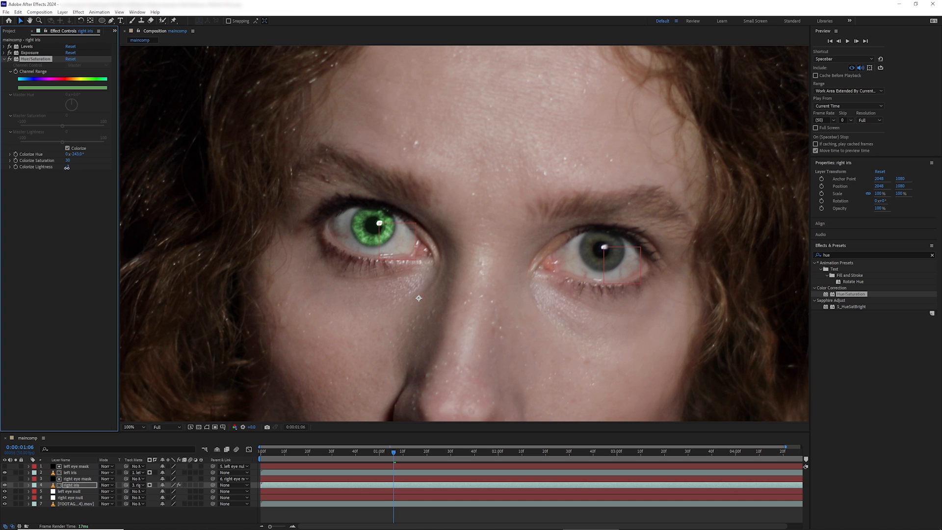
Step: Try another Colorize Hue on right iris, undo it, and slightly lower the Colorize Lightness
left_click_drag(68, 168, 70, 168)
key("comma")
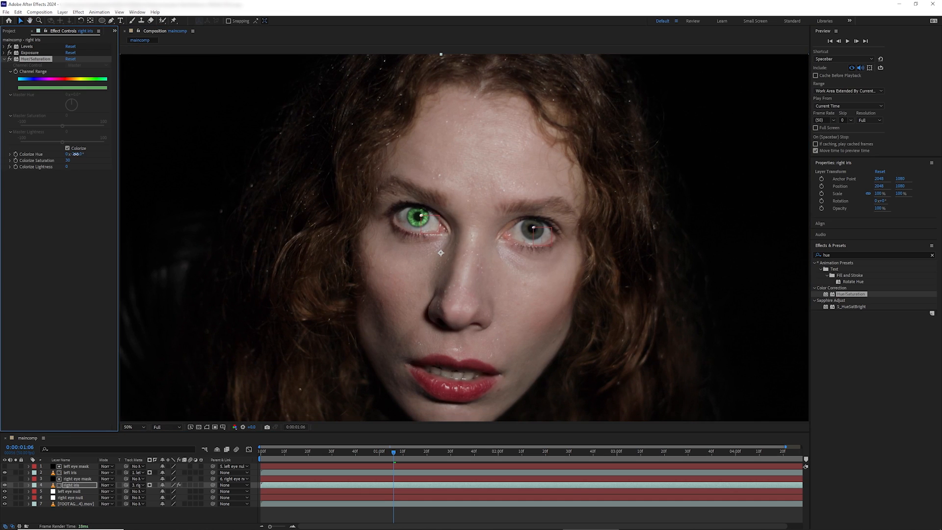
left_click(18, 12)
left_click_drag(81, 154, 68, 169)
left_click(30, 19)
key("period")
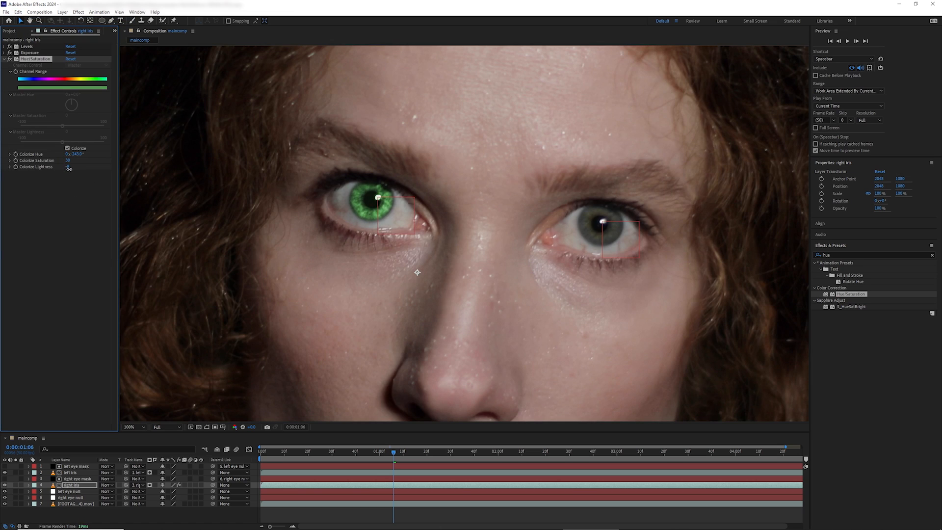
Step: Copy the Levels, Exposure and Hue/Saturation effects from right iris onto left iris
left_click(10, 60)
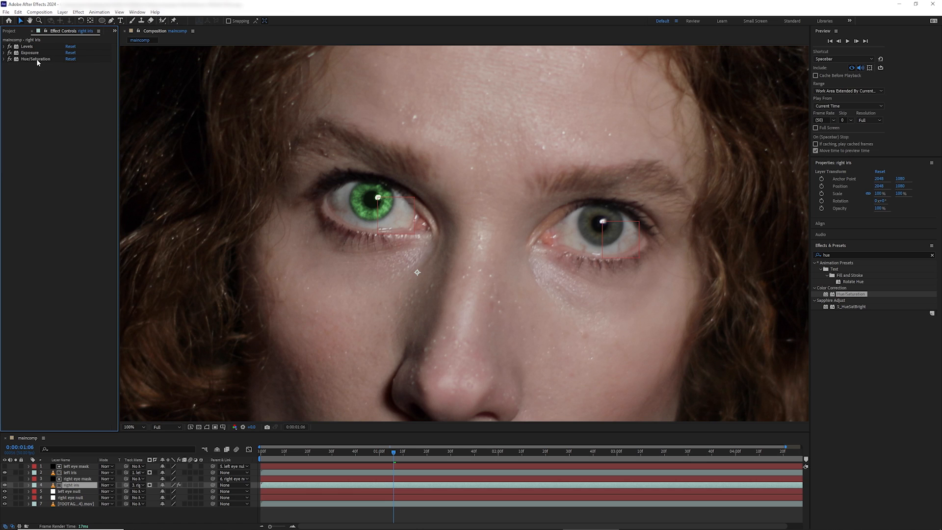
left_click(36, 59)
key("ctrl+a")
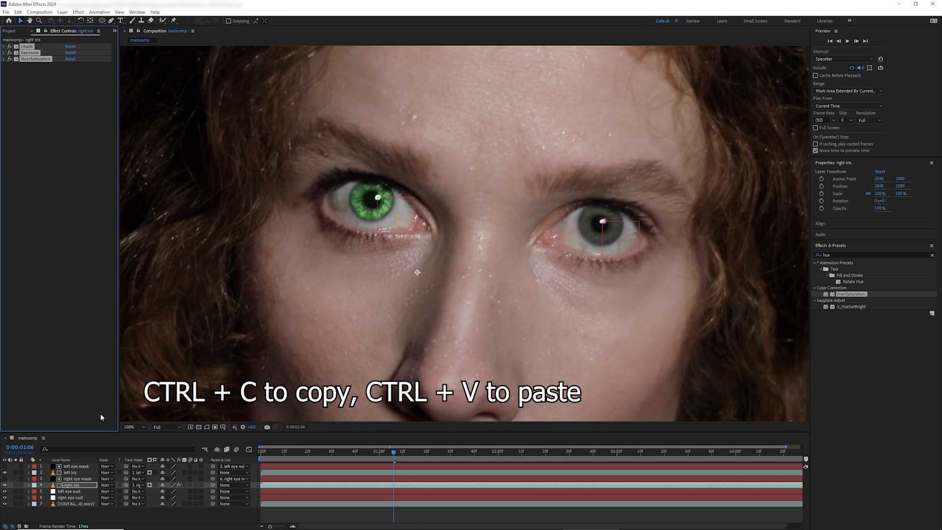
left_click(84, 473)
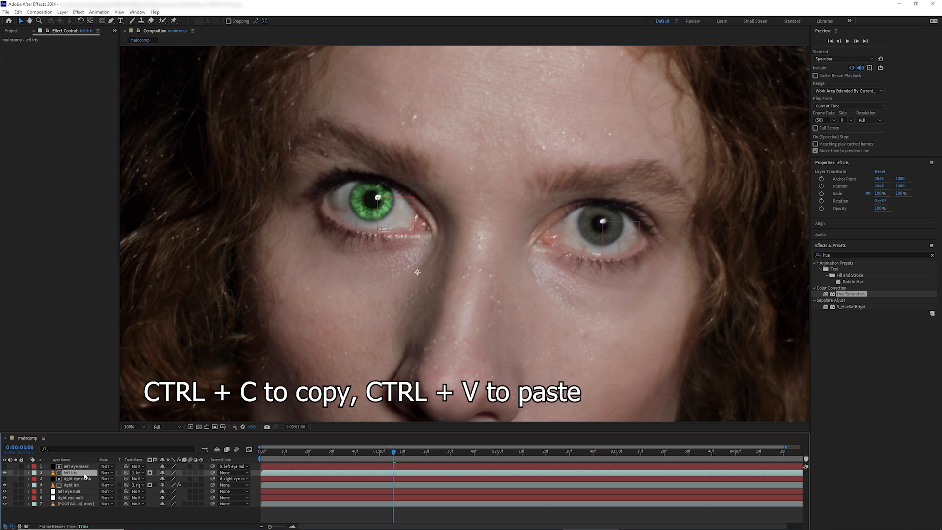
left_click(63, 269)
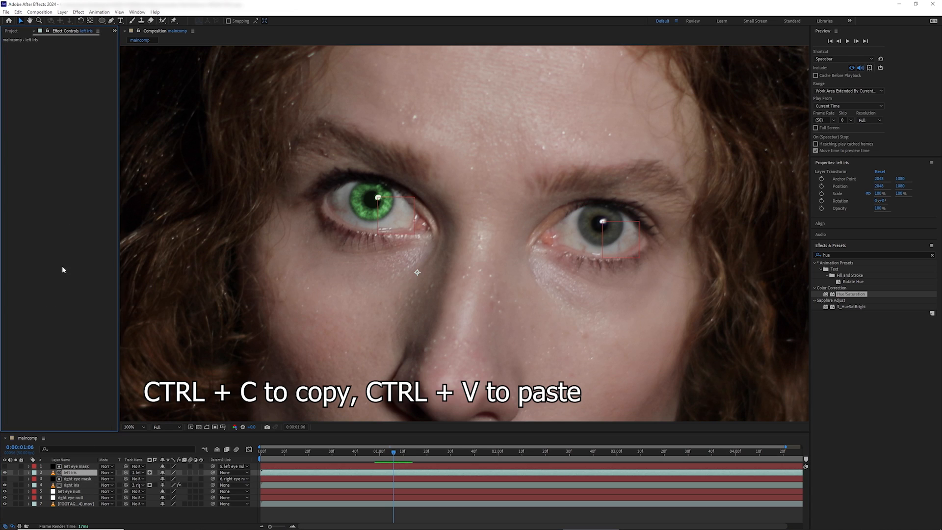
key("ctrl+v")
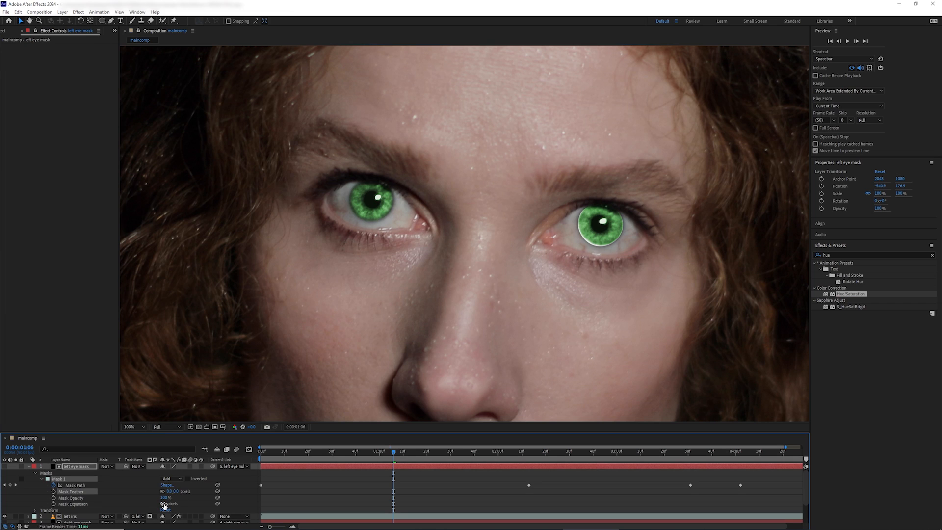
Step: Set Mask 1 of left eye mask to a Mask Expansion of -7 pixels and a Mask Feather of 7 pixels
left_click_drag(164, 504, 180, 494)
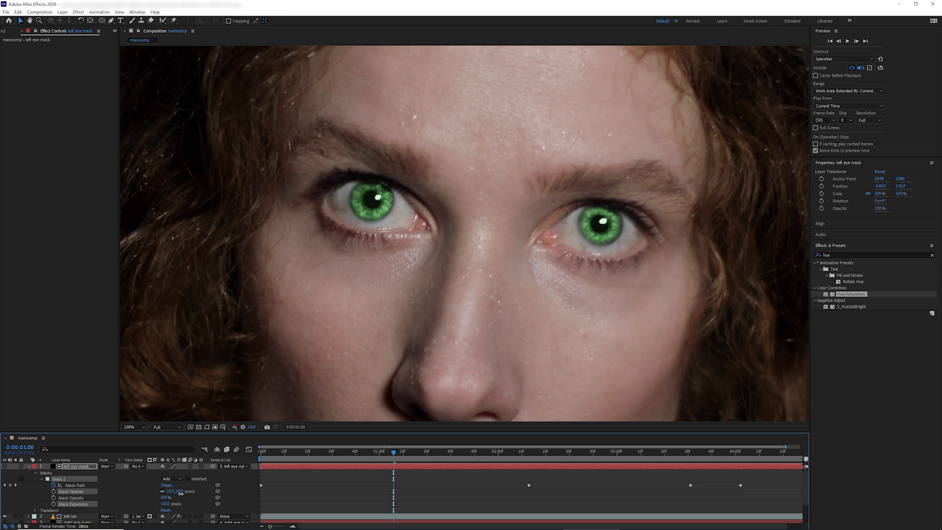
mouse_move(165, 505)
left_mouse_down()
mouse_move(180, 493)
mouse_move(166, 505)
left_mouse_up()
left_click_drag(177, 491, 180, 491)
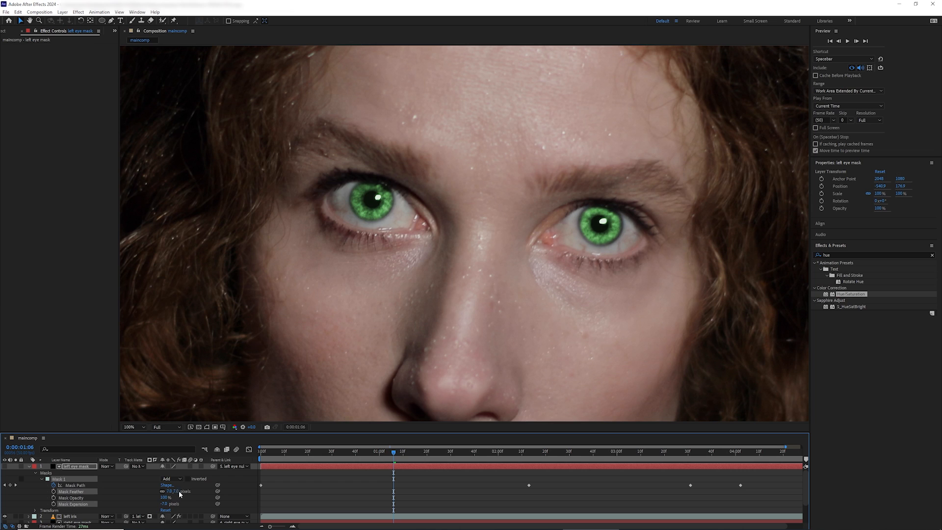
Step: Disable the Hue/Saturation effect on both left iris and right iris
left_click(26, 471)
left_click(29, 467)
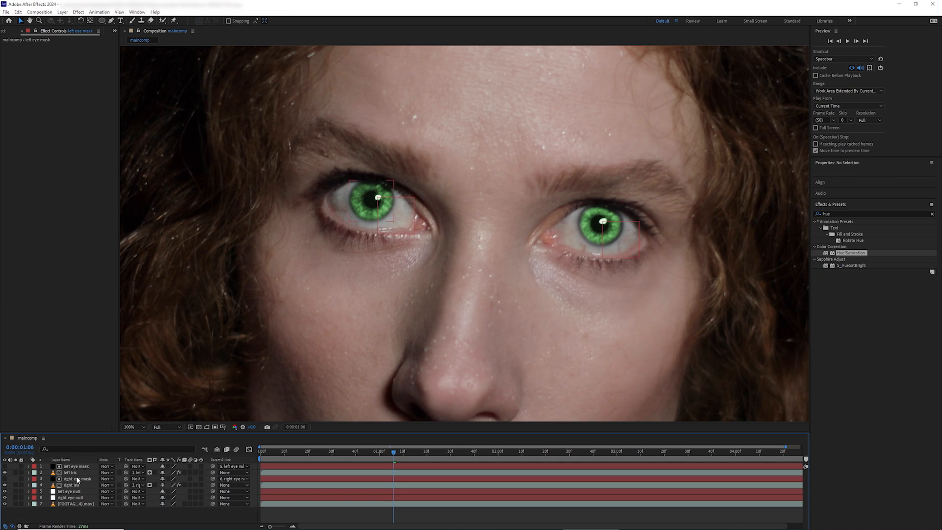
left_click(71, 472)
left_click(9, 60)
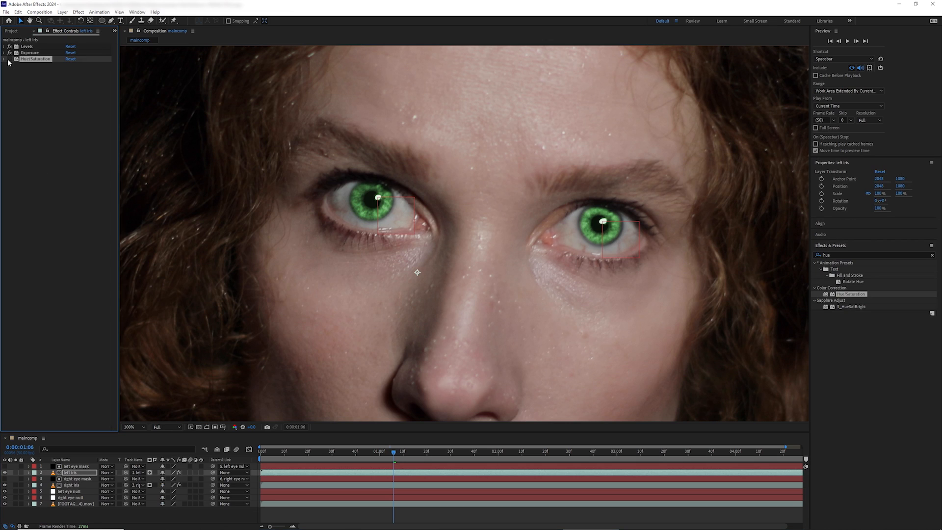
left_click(87, 486)
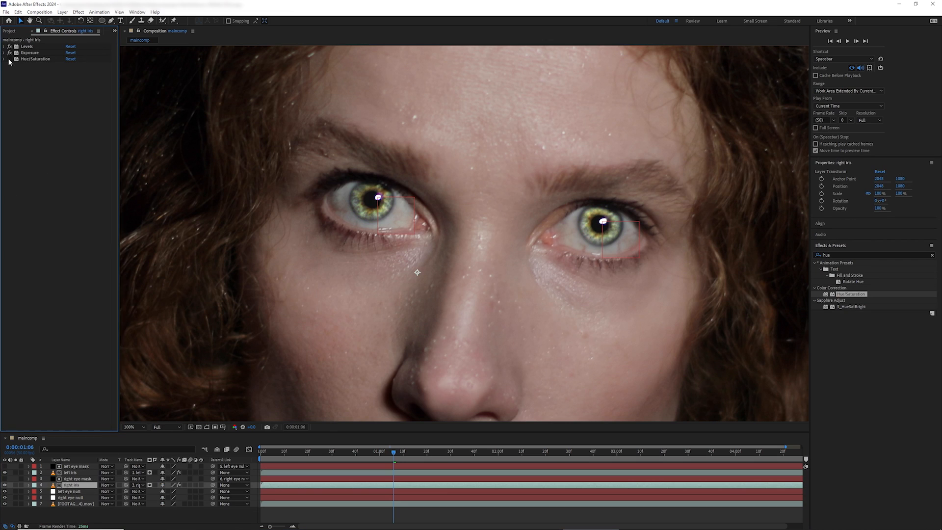
left_click(4, 53)
Step: Fine-tune the Gamma Correction of the Exposure effect on left iris to about 0.53
left_click(70, 473)
left_click(26, 53)
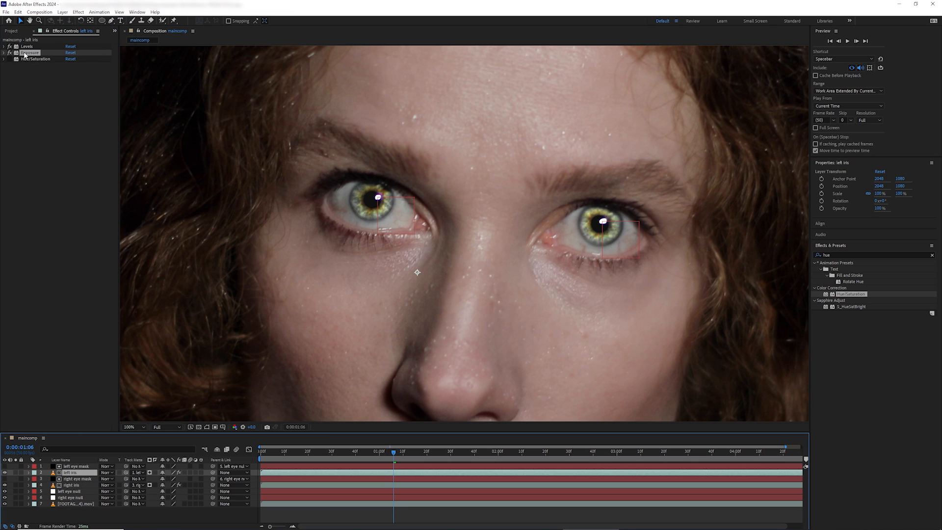
left_click(4, 53)
left_click_drag(71, 85, 68, 85)
scroll(363, 188, "down", 1)
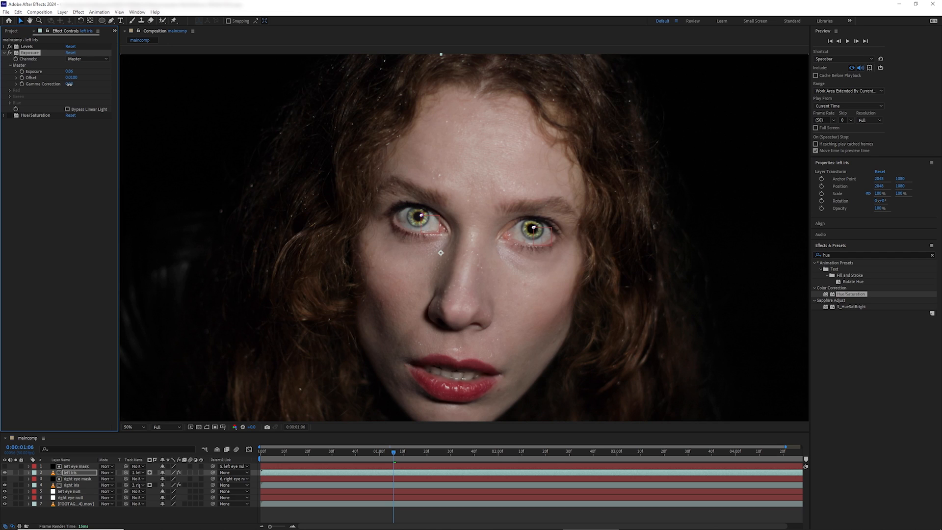
left_click(4, 53)
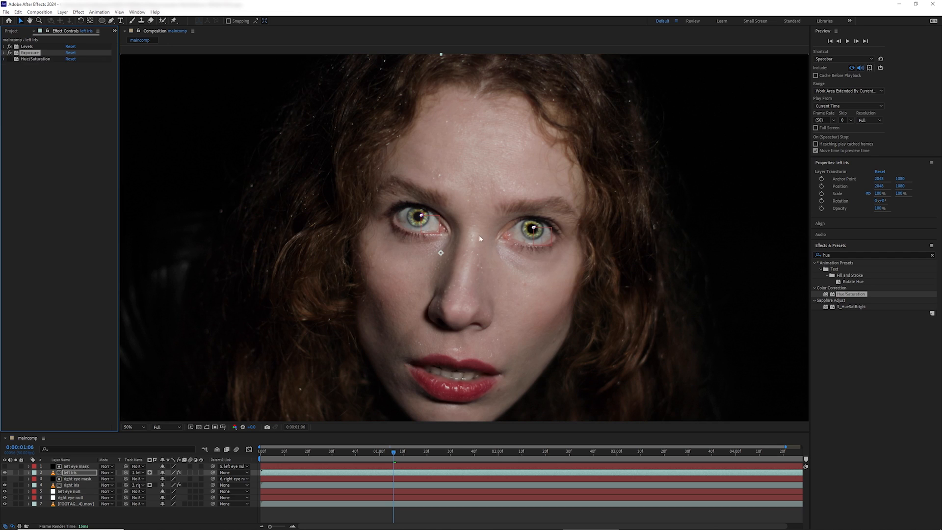
scroll(468, 256, "up", 1)
Step: Re-enable the Hue/Saturation effect on left iris, reset its values and turn on Colorize
left_click(27, 60)
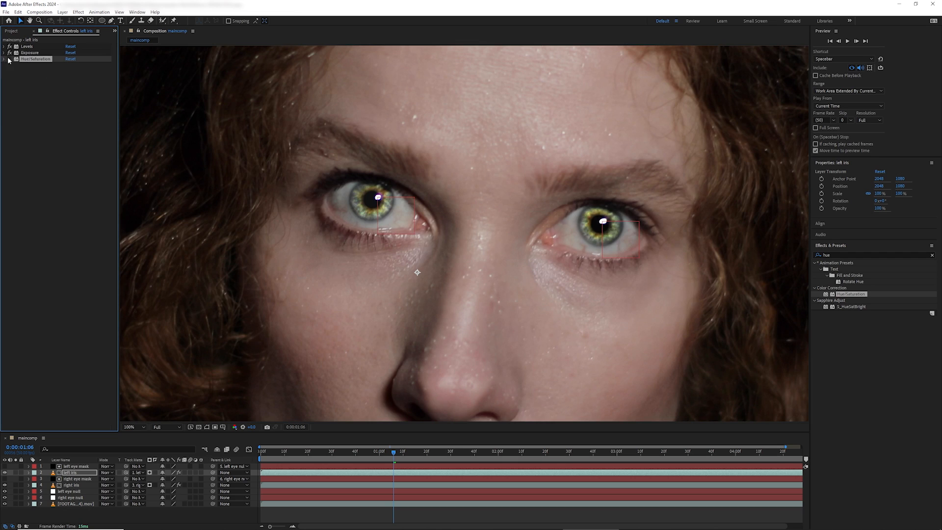
left_click(10, 59)
left_click(4, 60)
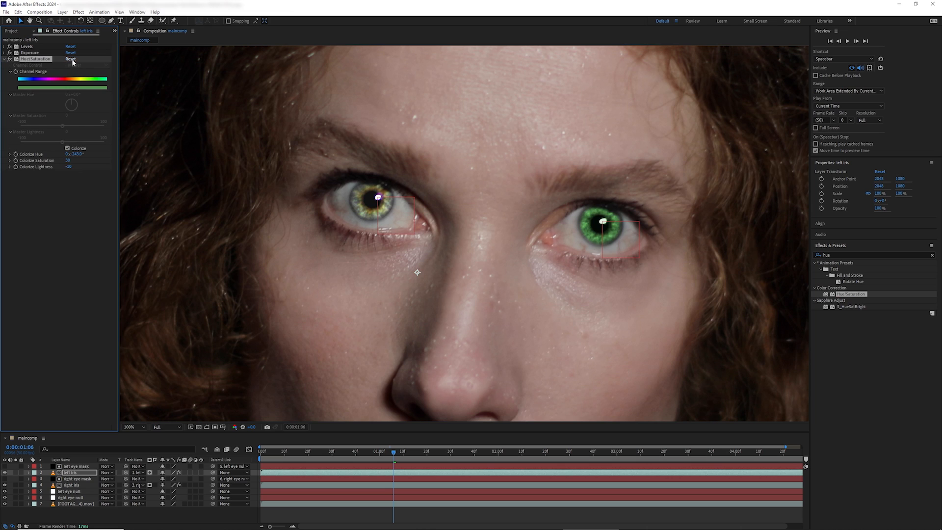
left_click(72, 60)
left_click(68, 148)
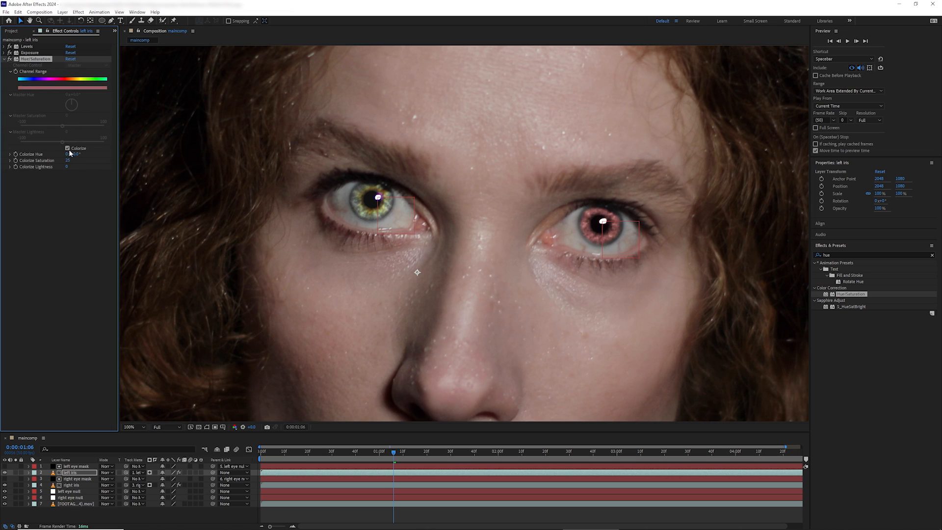
Step: Colorize left iris blue with a Colorize Hue of about -149°, a higher Colorize Saturation and a Colorize Lightness of -2, and preview it
left_click_drag(80, 160, 31, 154)
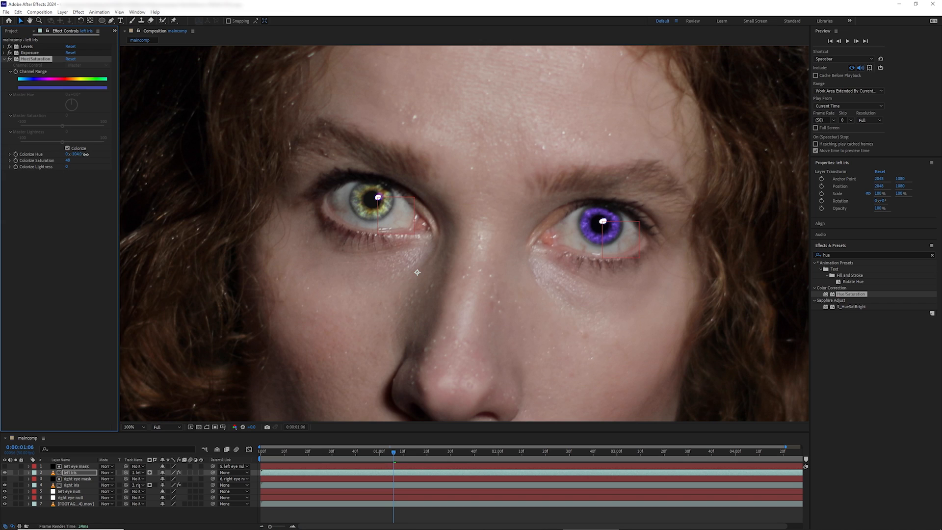
left_click_drag(95, 157, 77, 158)
left_click_drag(80, 155, 77, 155)
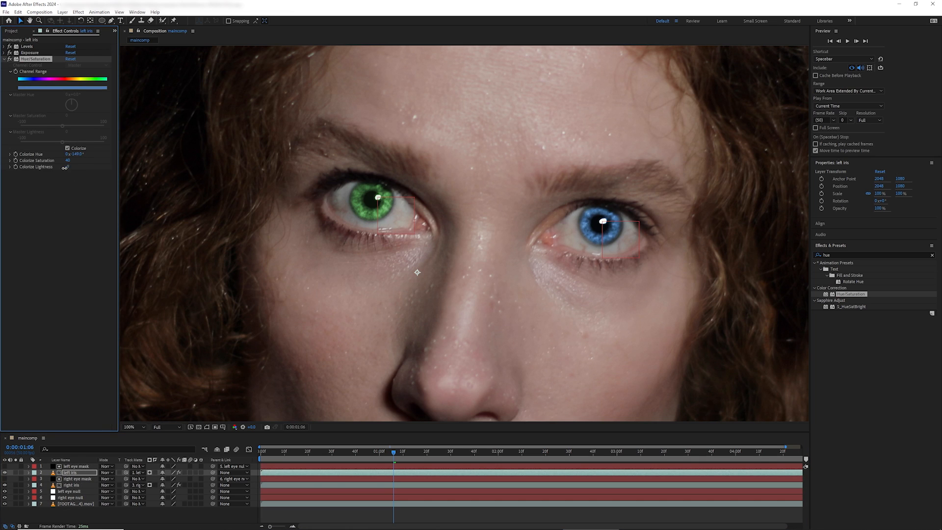
key("comma")
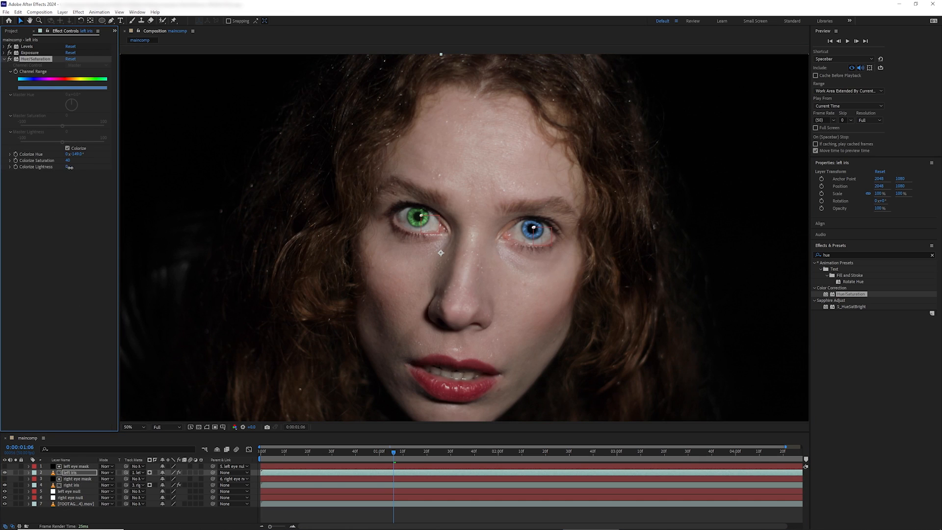
key("space")
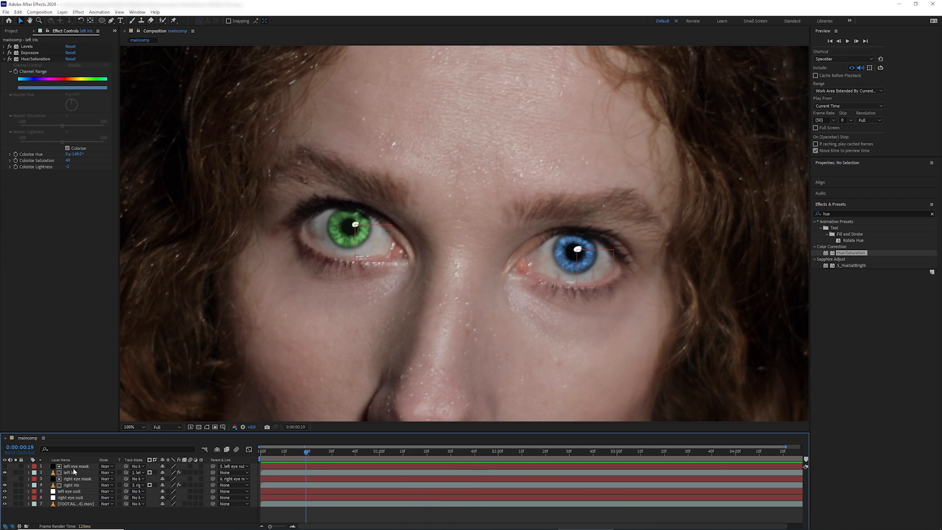
Step: Set both the Mask Feather and the Mask Expansion of Mask 1 on left eye mask to 0 pixels
left_click(74, 467)
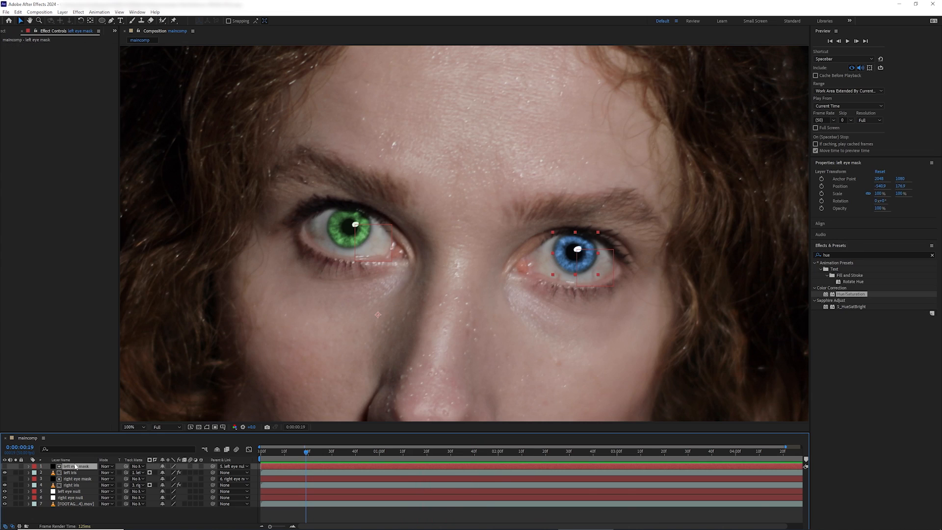
key("m")
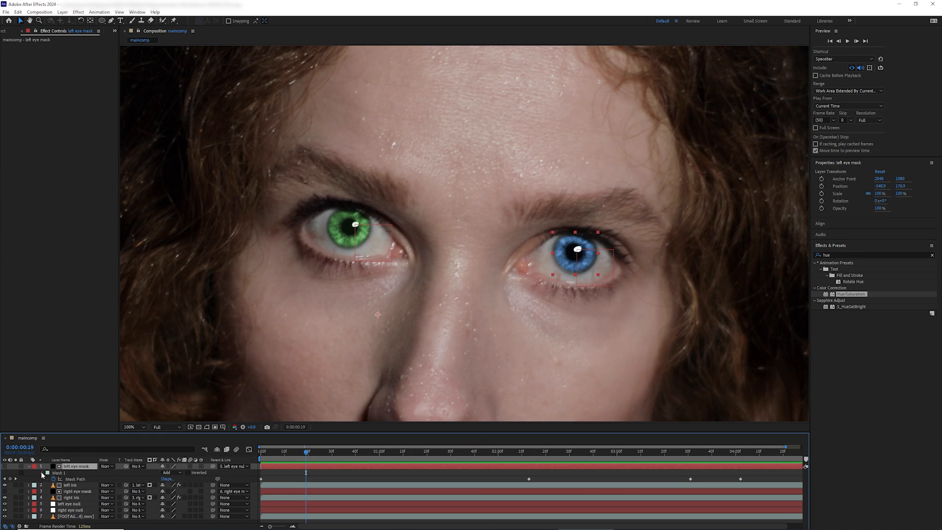
left_click(42, 472)
left_click(42, 473)
left_click(176, 485)
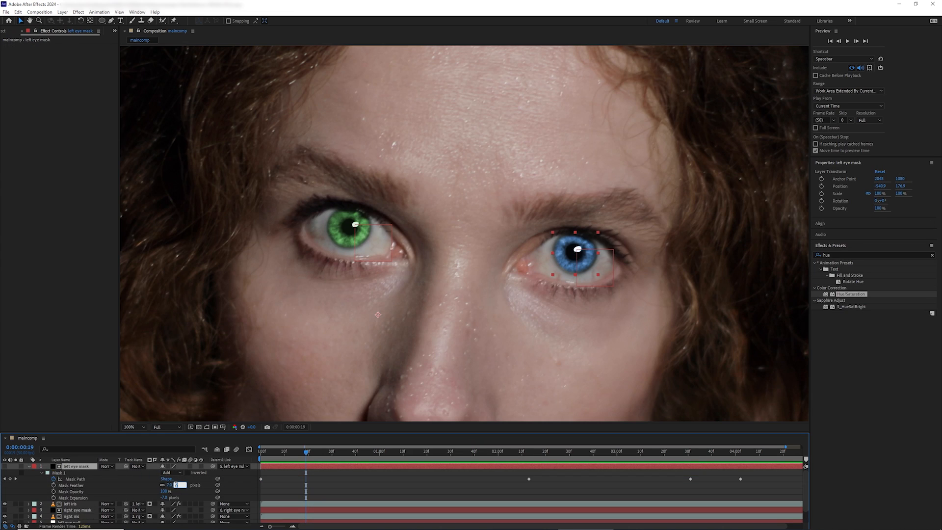
type("0")
key("Return")
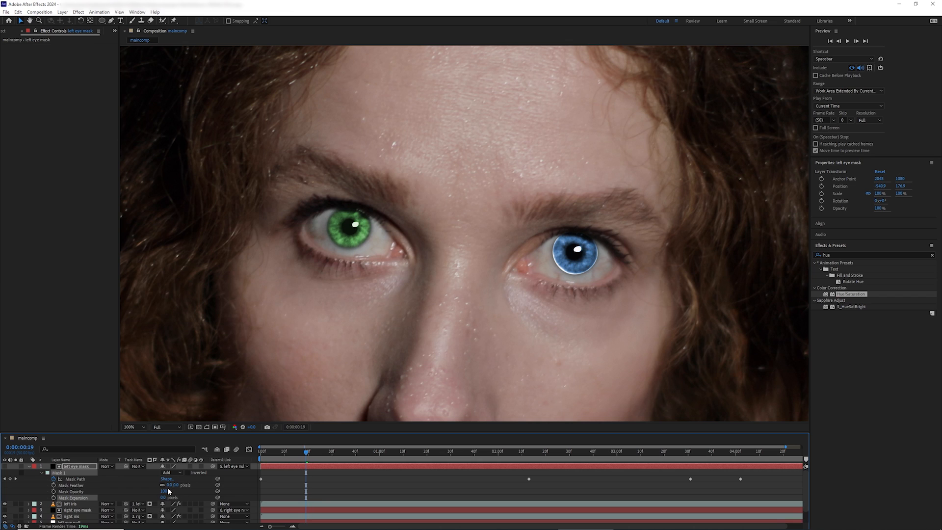
Step: Refit the left eye mask's path to the iris edge at its second Mask Path keyframe
left_click(529, 452)
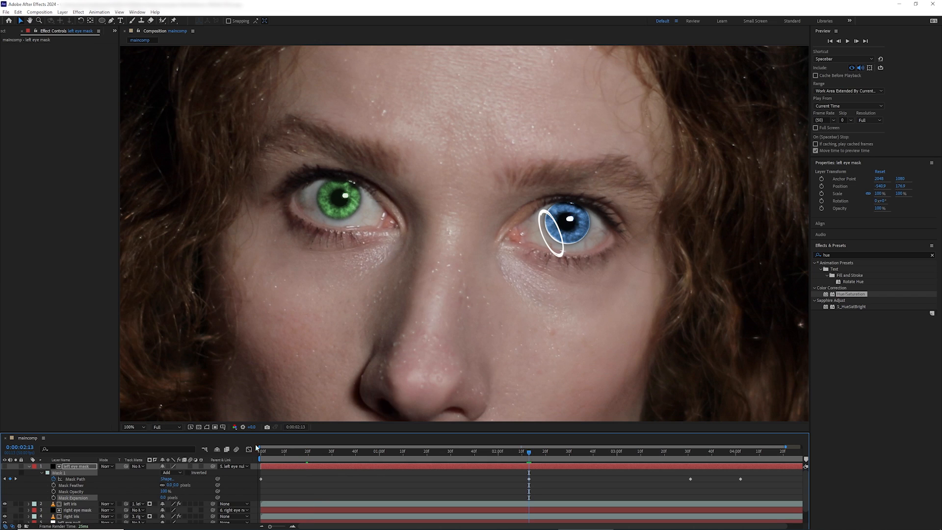
key("period")
left_click_drag(599, 274, 406, 285)
left_click_drag(460, 261, 493, 273)
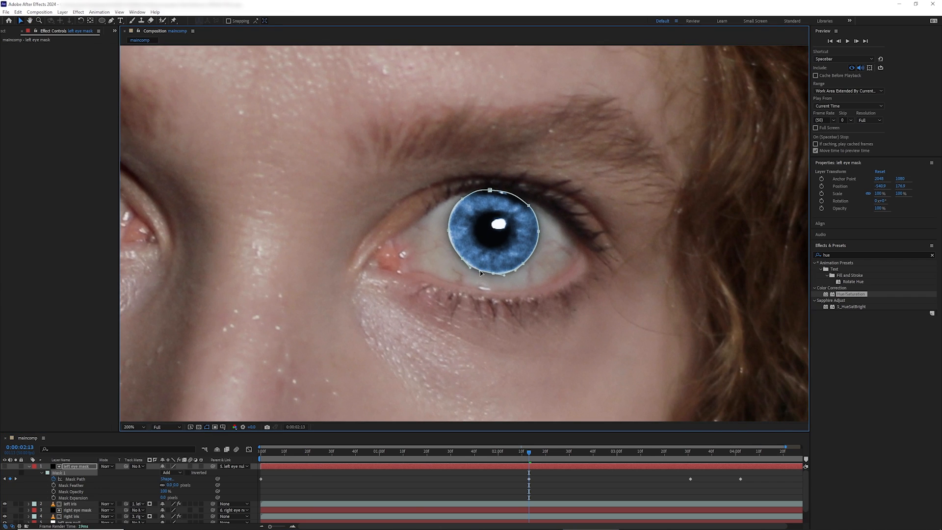
left_click(449, 229)
left_click_drag(454, 207, 455, 208)
Step: Check the third Mask Path keyframe of left eye mask and refit the path to the iris edge at 0:00:04:02
left_click(692, 453)
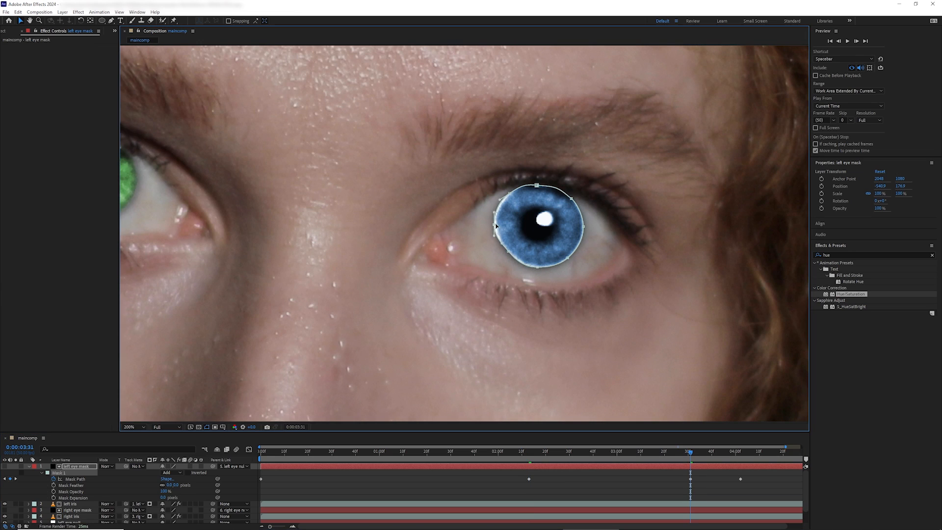
left_click(741, 456)
left_click_drag(785, 447, 801, 447)
left_click_drag(460, 289, 462, 286)
left_click_drag(492, 305, 493, 305)
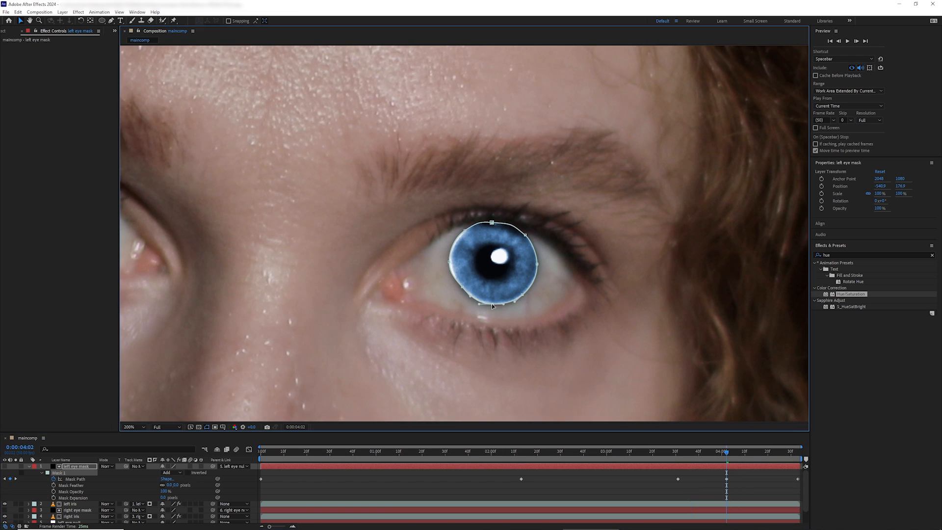
left_click_drag(449, 262, 456, 237)
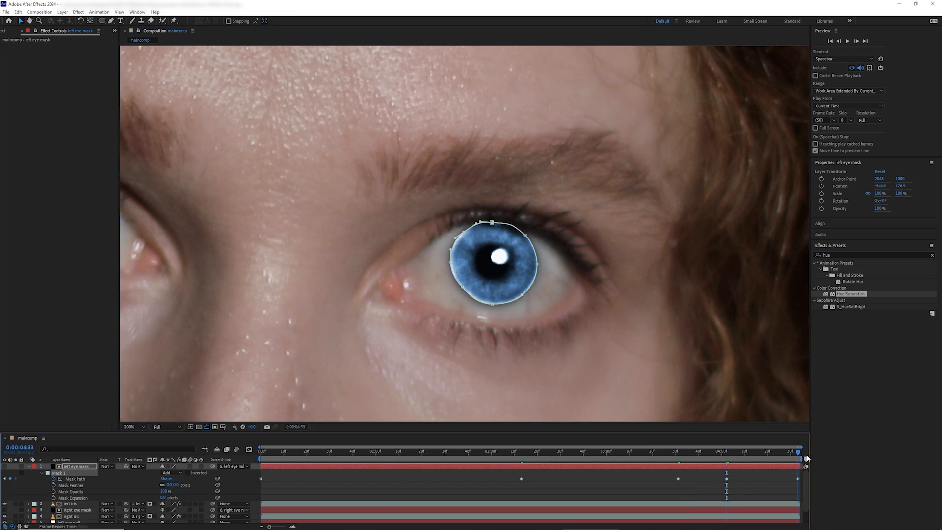
key("k")
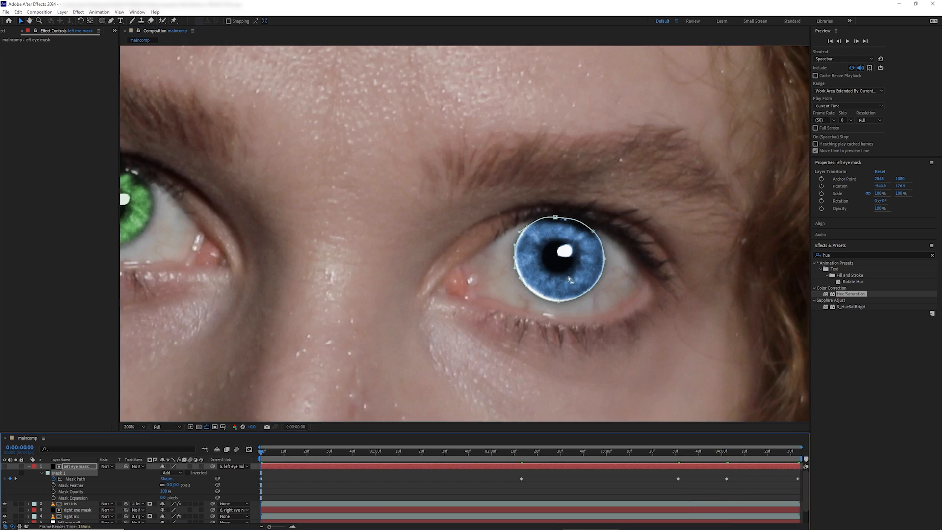
Step: Refit the left eye mask's path to the iris edge at the first frame and hide the mask outlines
key("Home")
left_click_drag(519, 231, 520, 233)
left_click(528, 285)
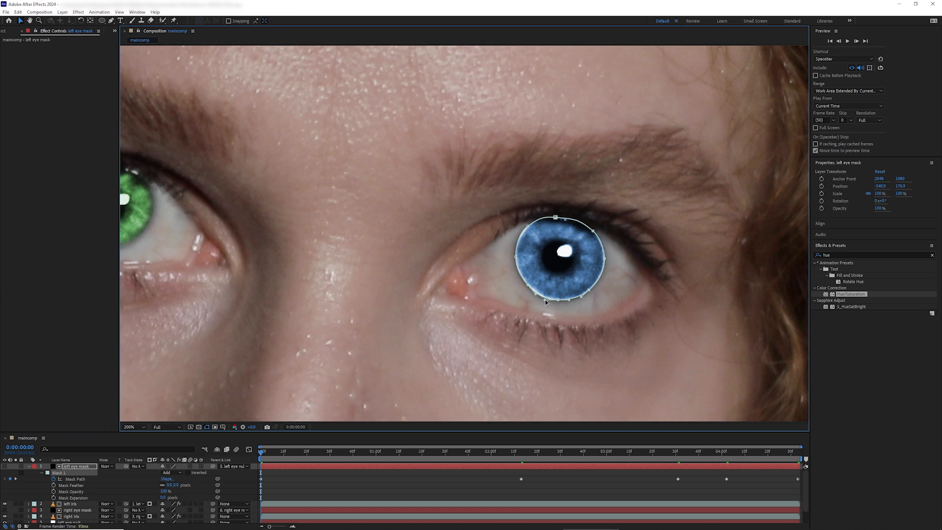
left_click_drag(547, 299, 527, 284)
left_click_drag(520, 233, 527, 229)
left_click(207, 427)
Step: Try a Mask Feather of 10 pixels with a Mask Expansion of -5 pixels on left eye mask
scroll(294, 344, "down", 1)
left_click(16, 479)
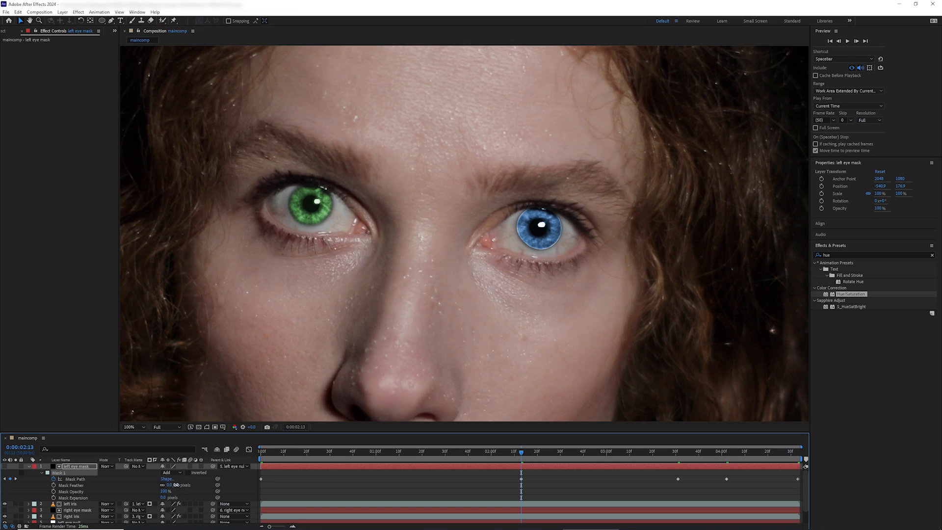
mouse_move(175, 485)
left_mouse_down()
mouse_move(161, 498)
mouse_move(184, 486)
mouse_move(162, 485)
mouse_move(163, 498)
left_mouse_up()
left_click_drag(176, 485, 176, 485)
left_click_drag(273, 453, 246, 457)
key("k")
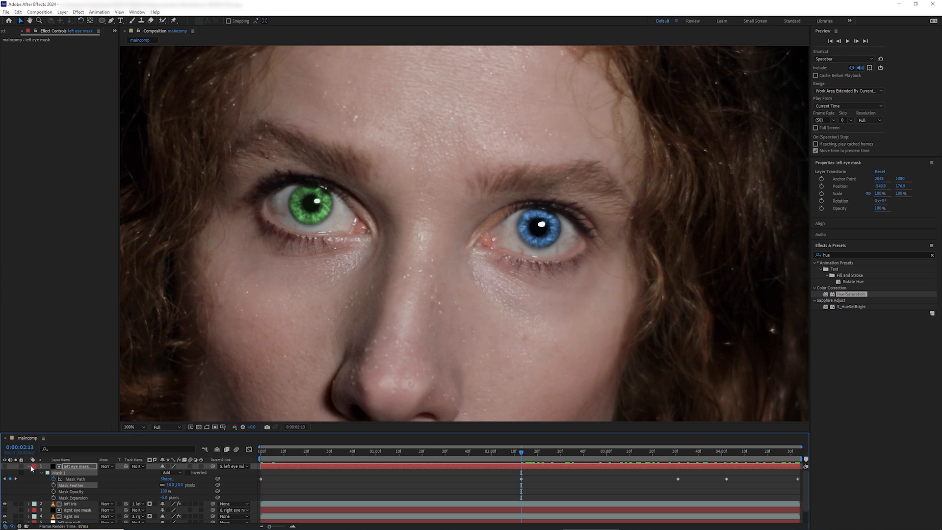
Step: Zero the feather and expansion of right eye mask's Mask 1, and set a Mask Expansion of -5 pixels and a Mask Feather of 7 pixels
left_click(29, 466)
left_click(29, 479)
scroll(183, 504, "down", 1)
left_click(179, 501)
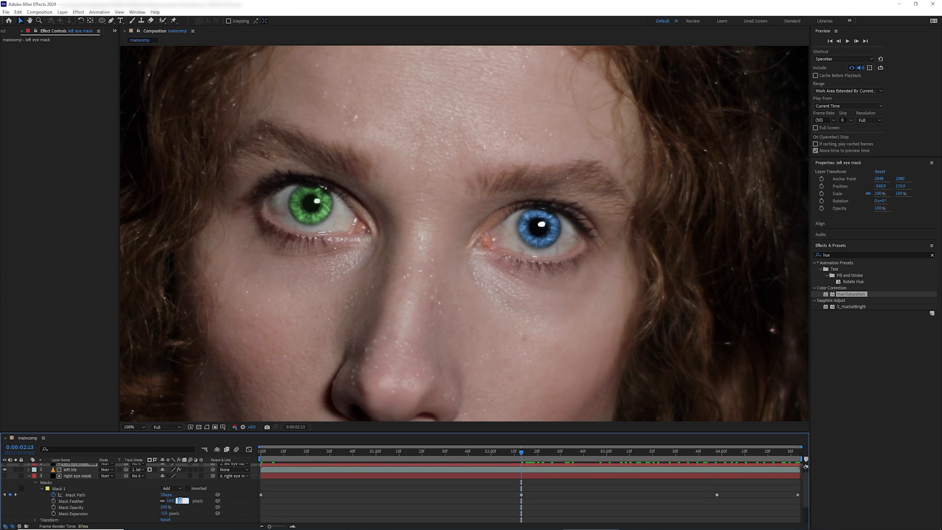
type("0")
key("Return")
left_click(164, 513)
type("0")
key("Return")
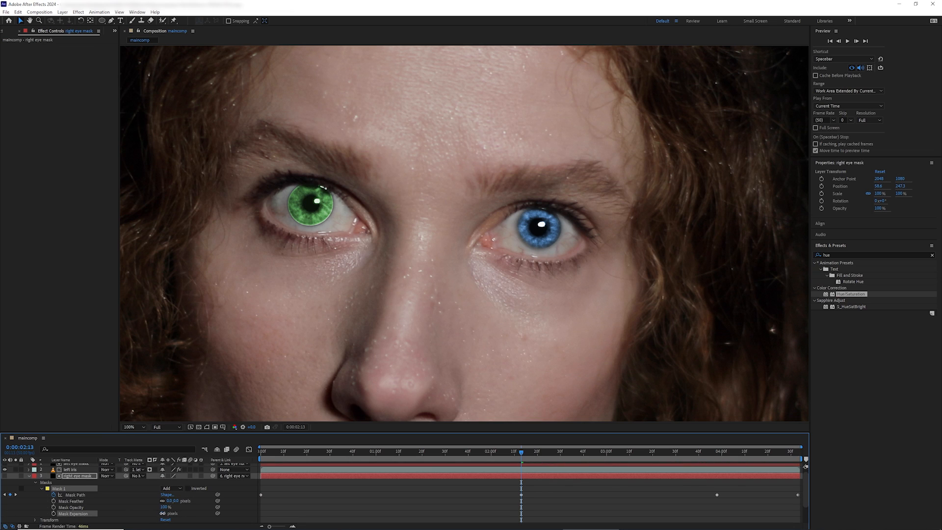
left_click_drag(163, 513, 175, 502)
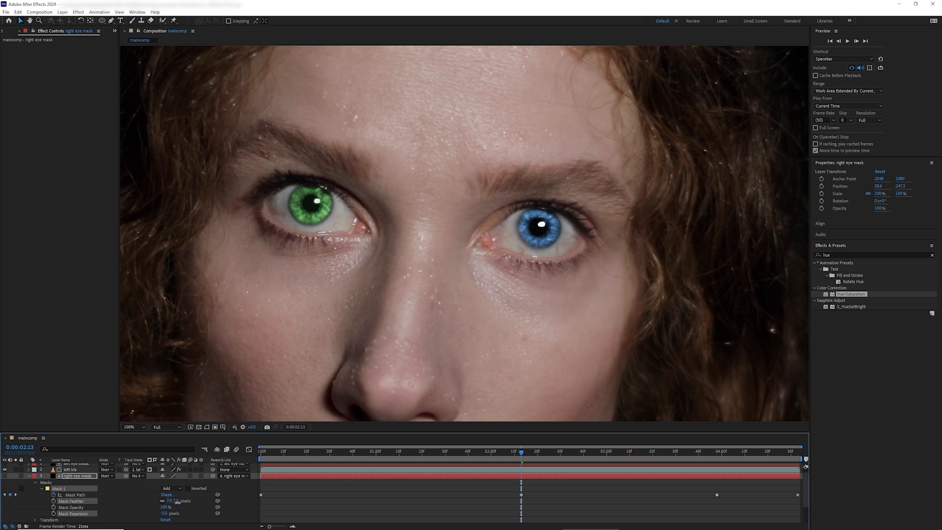
left_click(29, 476)
Step: Set Mask 1 of left eye mask to a Mask Expansion of -4 pixels and a Mask Feather of about 6 pixels
left_click(76, 467)
key("m")
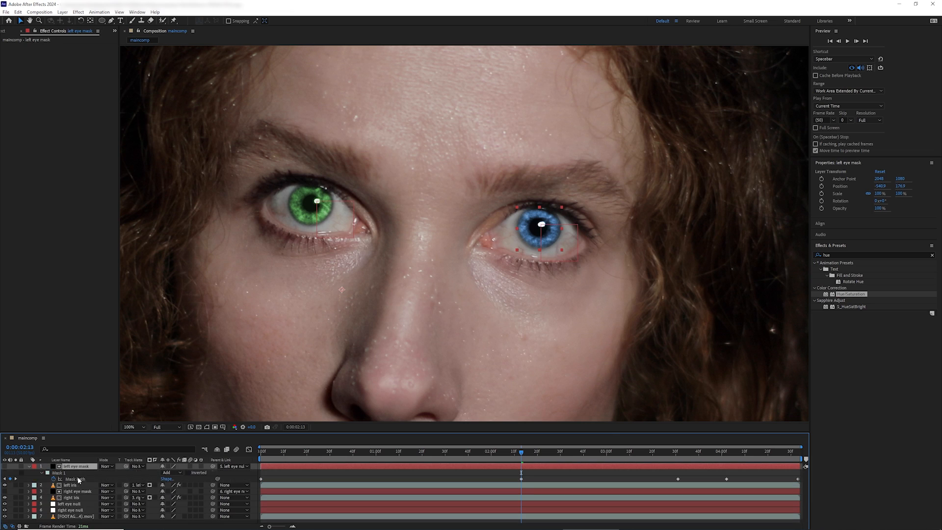
double_click(41, 473)
mouse_move(166, 498)
left_mouse_down()
mouse_move(179, 485)
mouse_move(167, 497)
left_mouse_up()
scroll(374, 325, "down", 1)
scroll(374, 325, "up", 1)
left_click(179, 485)
type("0")
key("Return")
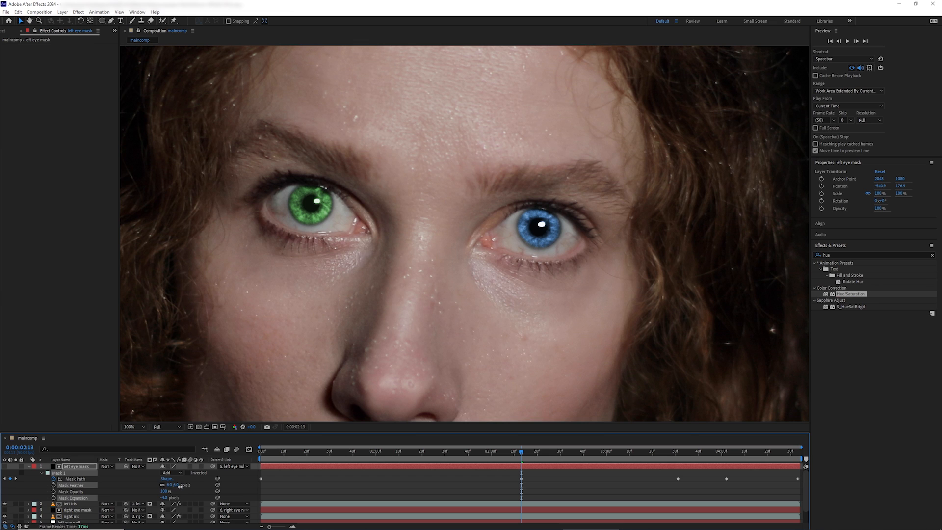
left_click_drag(165, 498, 178, 485)
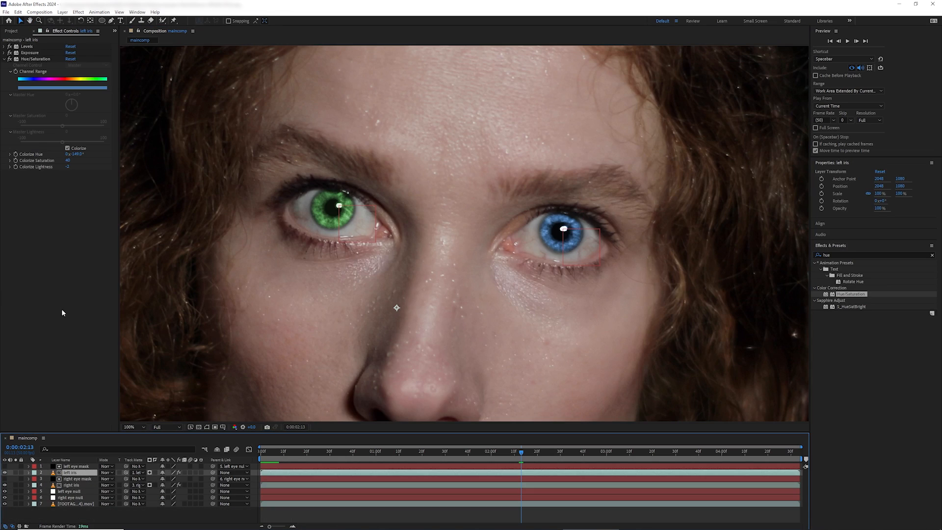
Step: Fine-tune the Exposure value of the Exposure effect on left iris and fit the whole composition in the viewer
left_click(4, 59)
left_click(4, 53)
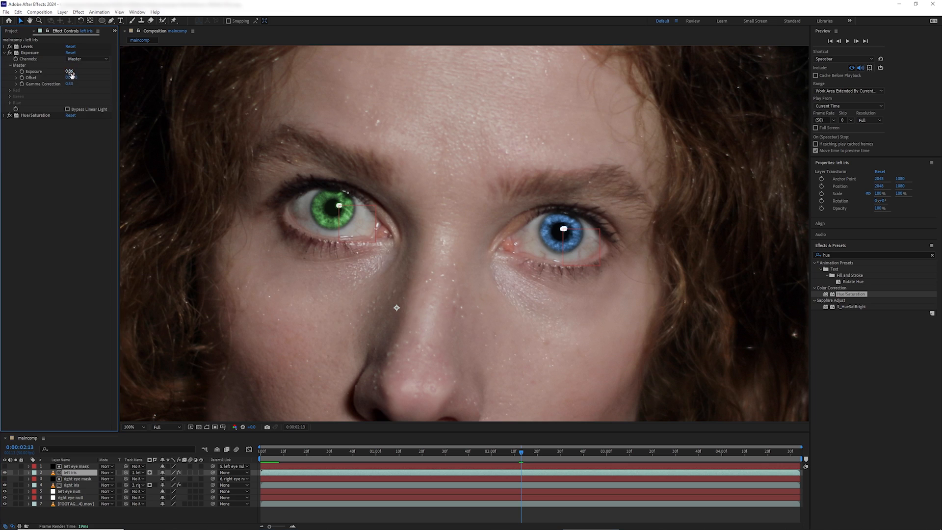
left_click_drag(71, 72, 66, 72)
scroll(293, 178, "down", 1)
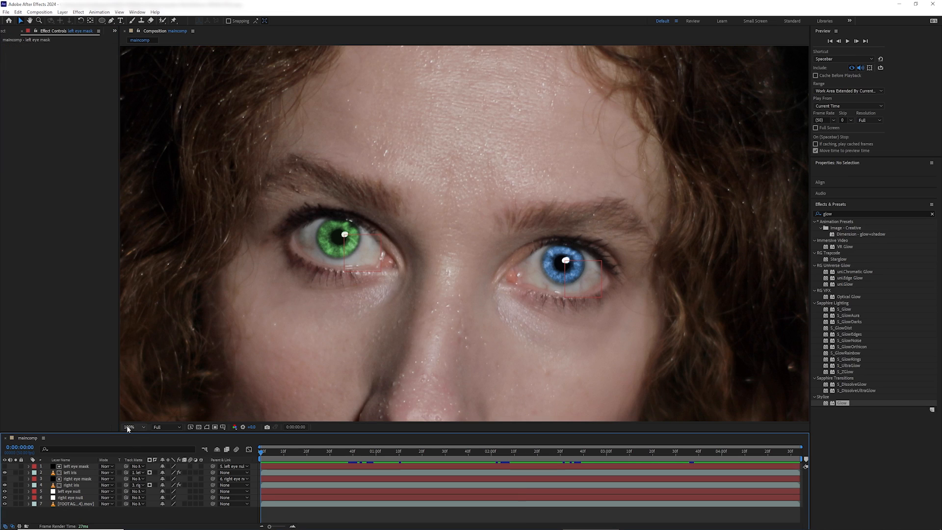
left_click(132, 427)
left_click(140, 303)
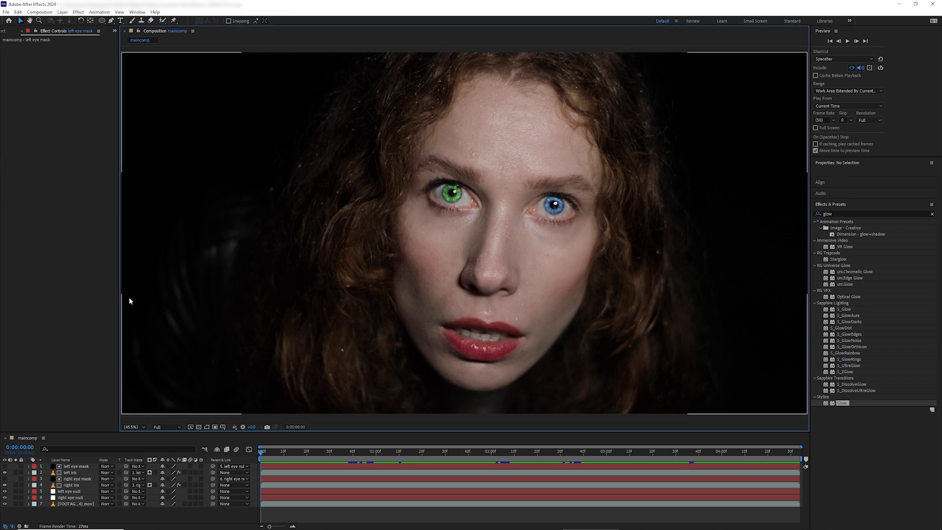
Step: Create a new adjustment layer above all layers and rename it right eye glow
left_click(62, 12)
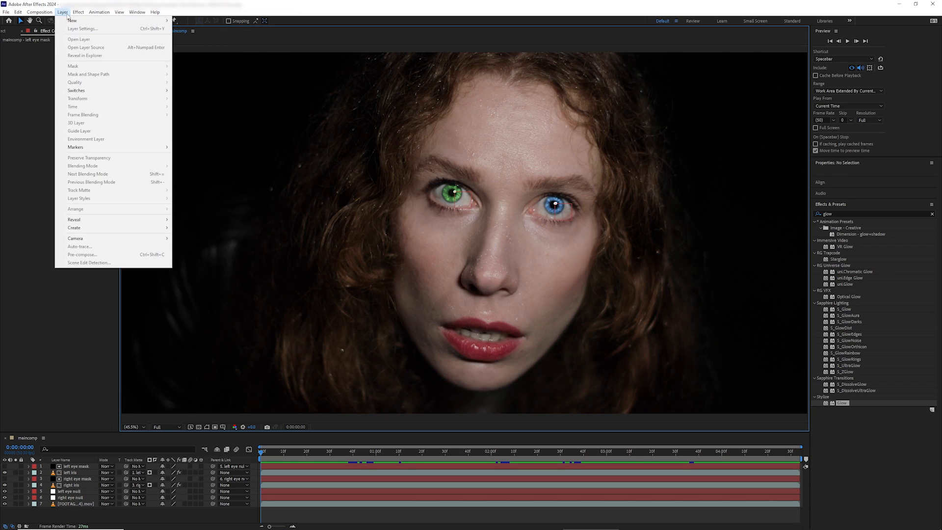
mouse_move(113, 21)
left_click(222, 72)
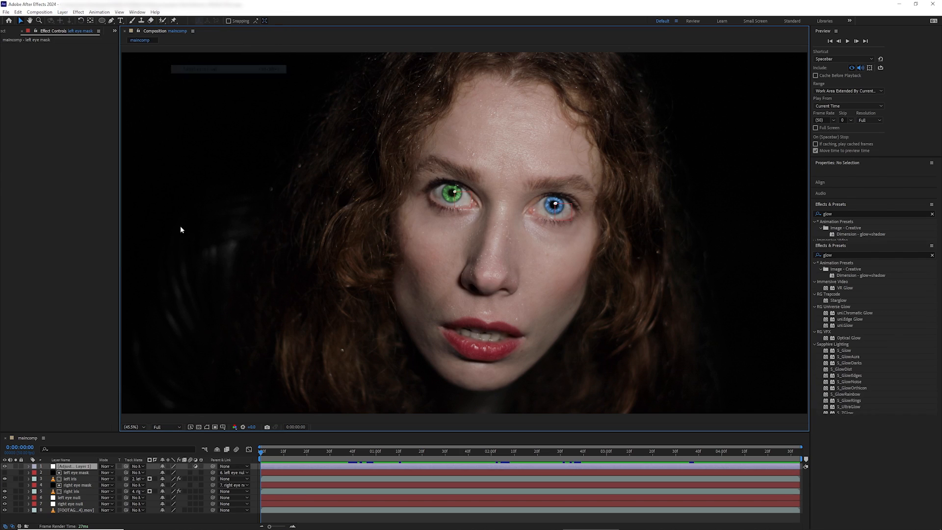
right_click(81, 469)
left_click(103, 445)
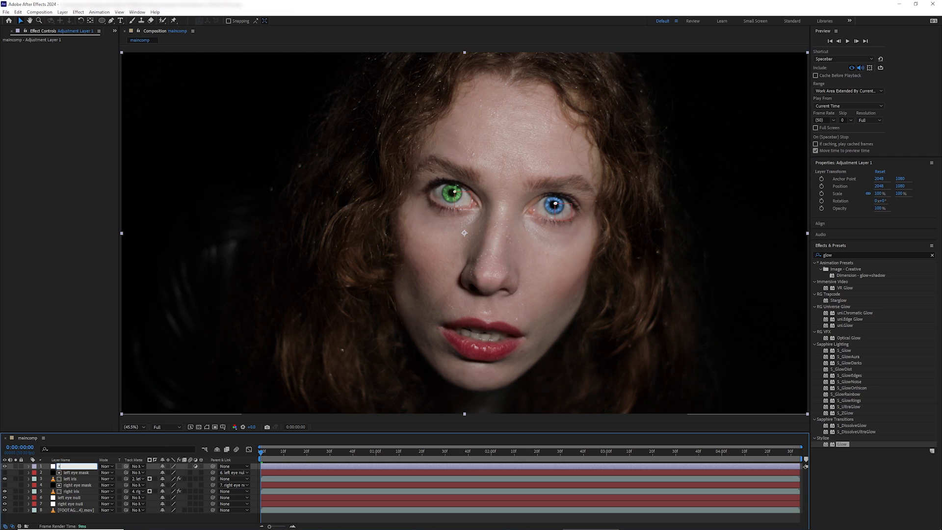
type("right eye glow")
key("Return")
Step: Duplicate the right eye glow layer and rename the copy left eye glow
key("ctrl+d")
right_click(90, 467)
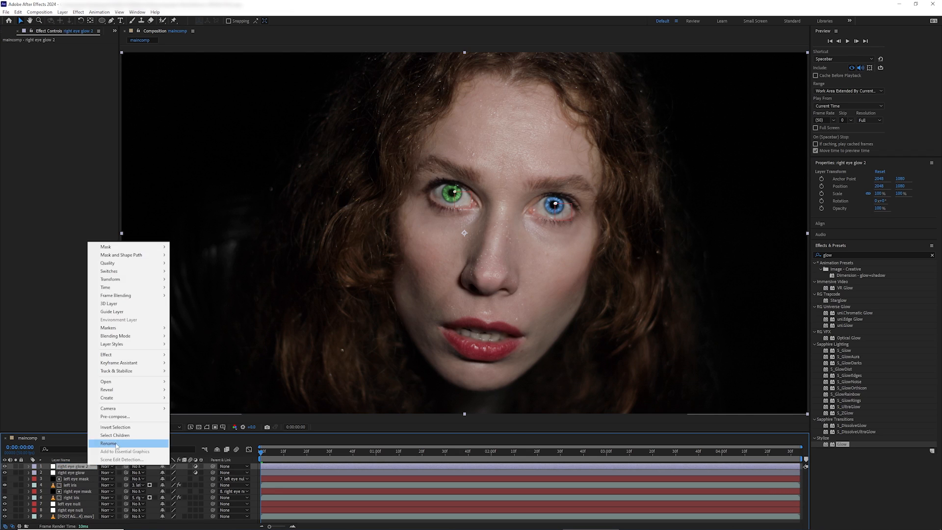
left_click(102, 443)
type("left eye glow")
key("Return")
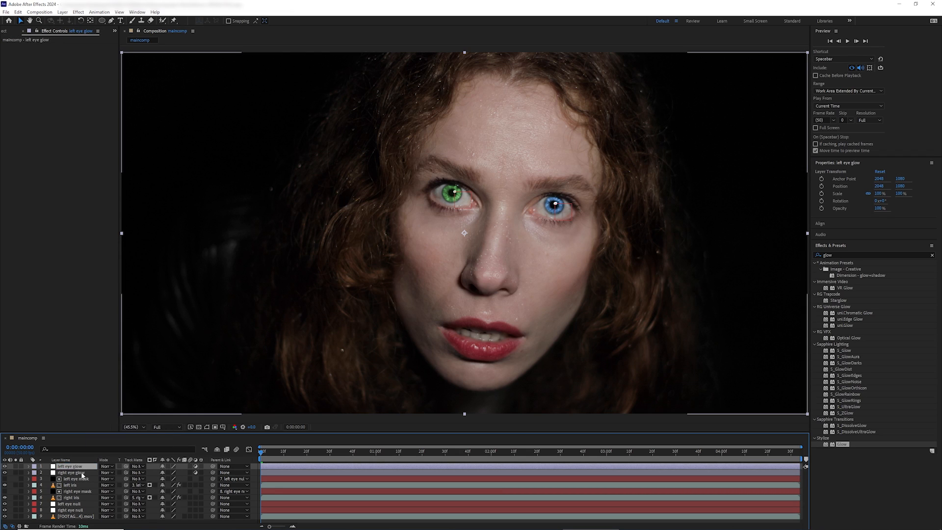
Step: Parent right eye glow to right eye null and left eye glow to left eye null
left_click(212, 474)
left_click_drag(212, 472, 71, 510)
left_click(73, 466)
left_click_drag(213, 466, 74, 504)
Step: Draw a circular mask slightly larger than the green iris on the right eye glow layer
left_click(71, 473)
left_click(101, 21)
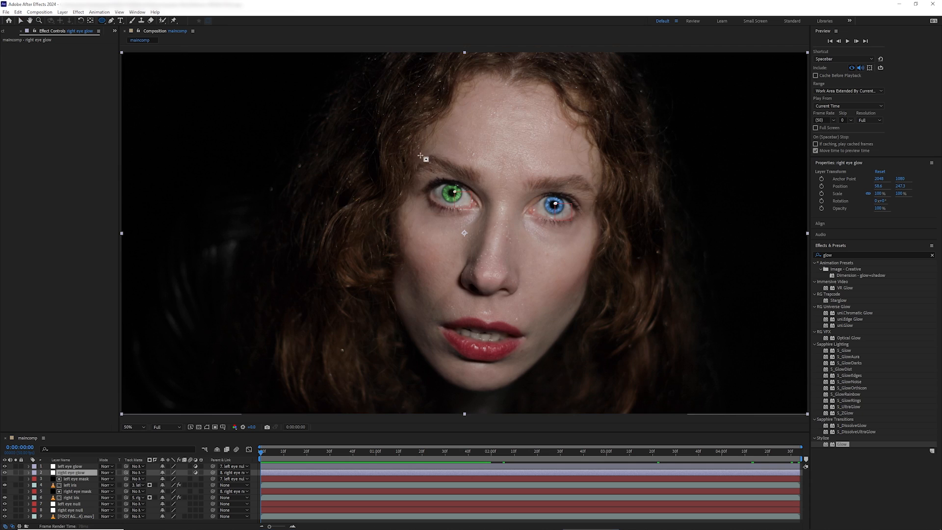
scroll(420, 158, "up", 4)
left_click_drag(374, 131, 467, 230)
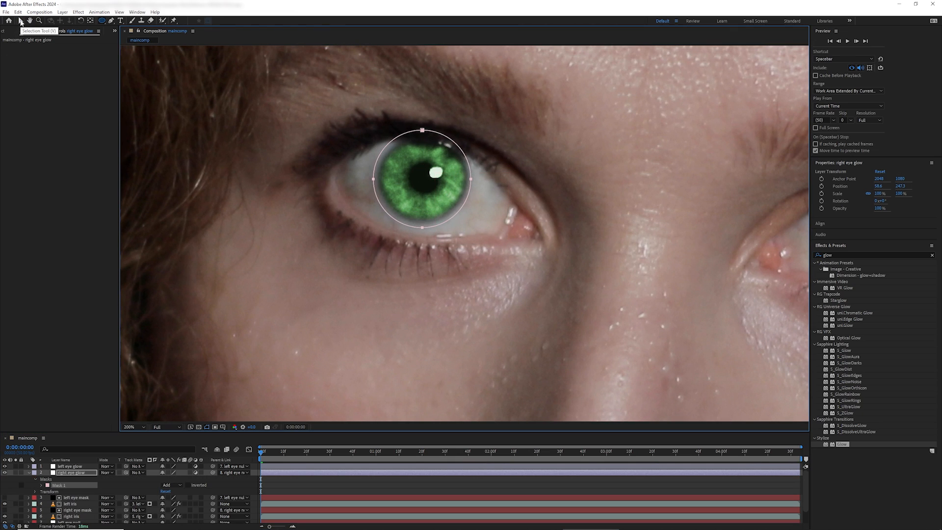
left_click(21, 21)
Step: Draw a circular mask slightly larger than the blue iris on the left eye glow layer
left_click_drag(765, 223, 648, 216)
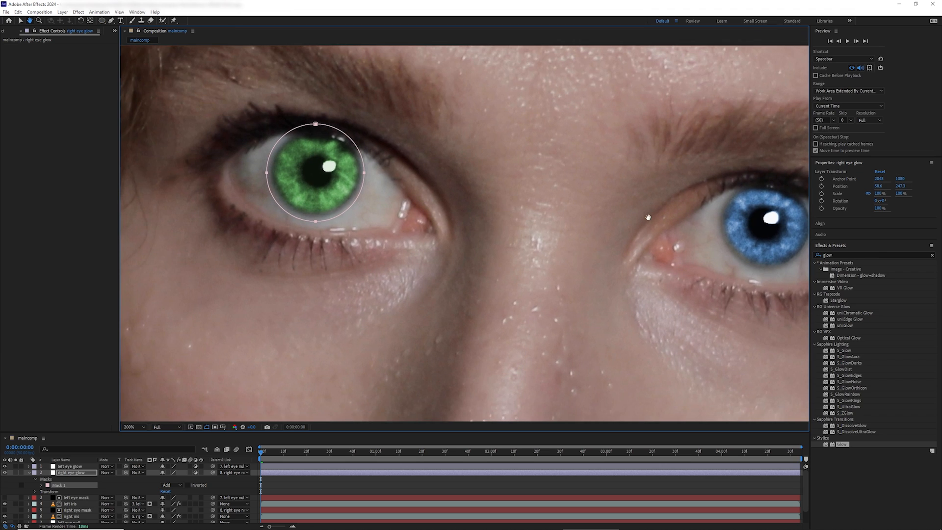
left_click_drag(389, 230, 447, 247)
scroll(447, 246, "down", 1)
left_click(29, 473)
left_click(69, 466)
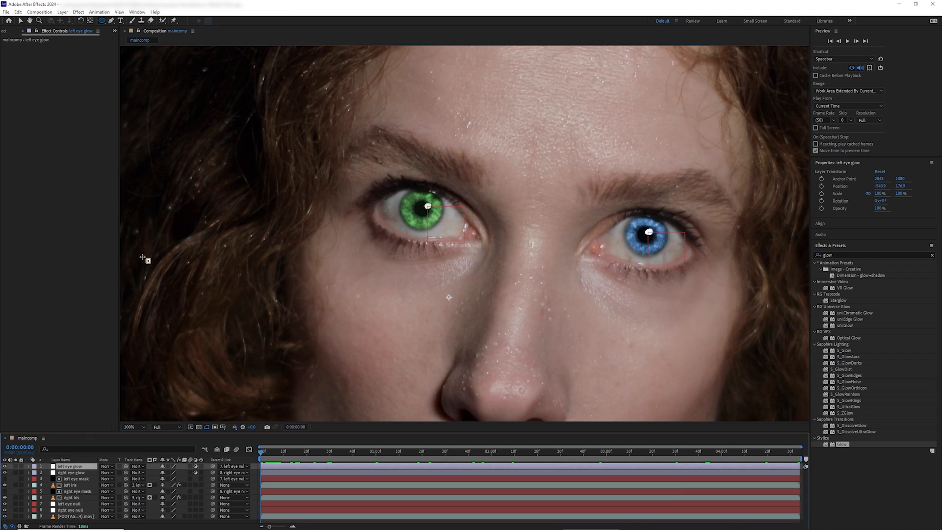
left_click(102, 23)
left_click_drag(608, 240, 394, 235)
scroll(393, 236, "up", 1)
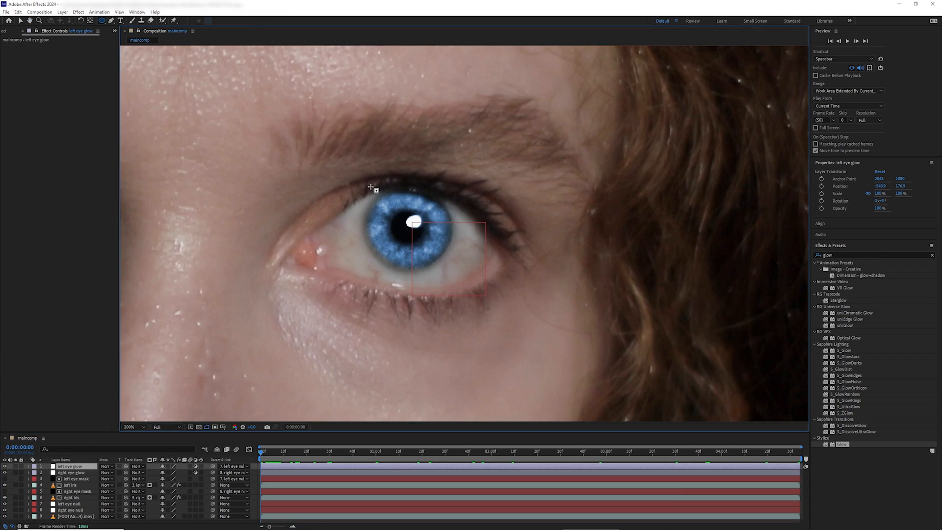
left_click_drag(360, 180, 457, 269)
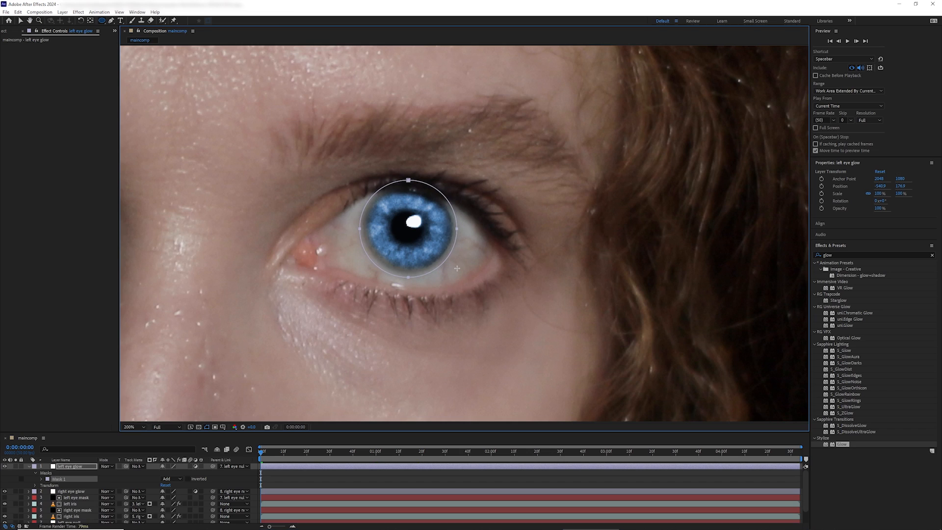
key("v")
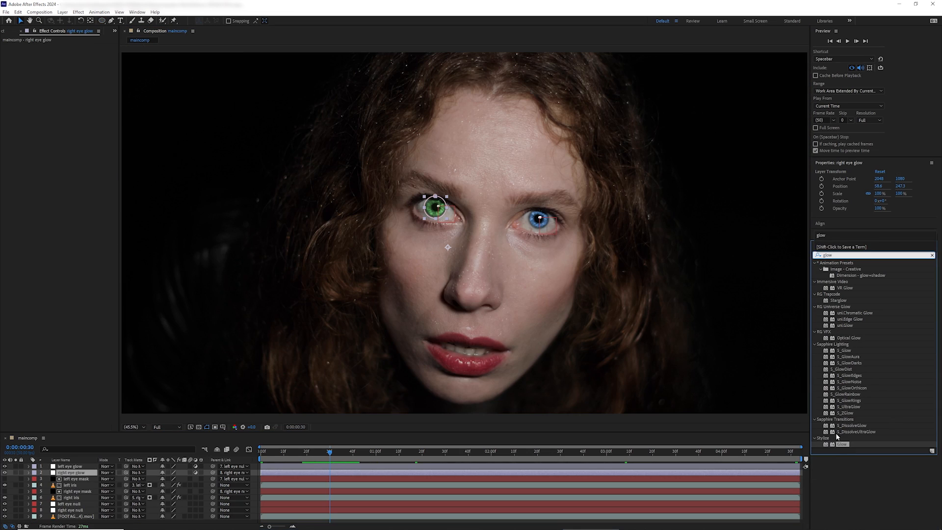
Step: Apply the Stylize Glow effect to right eye glow and lower its Glow Threshold to about 53%
left_click(843, 445)
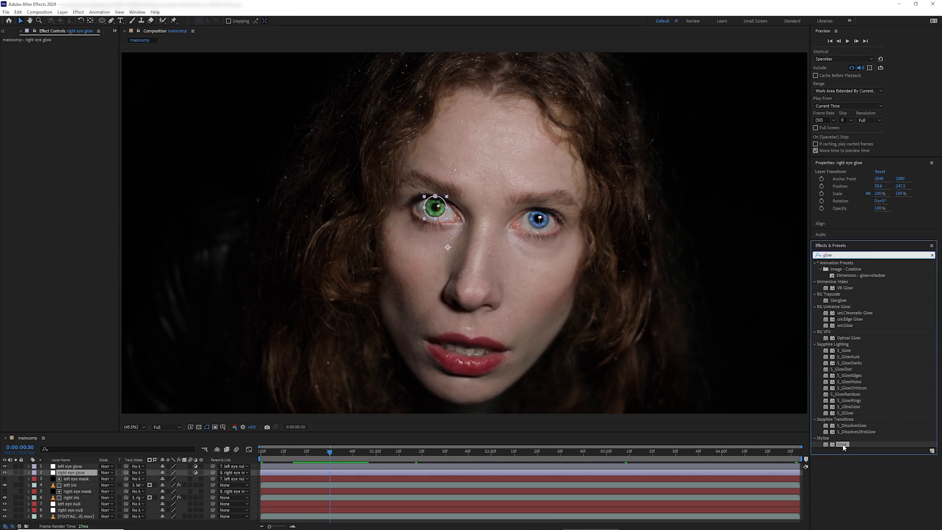
double_click(842, 445)
left_click(427, 198)
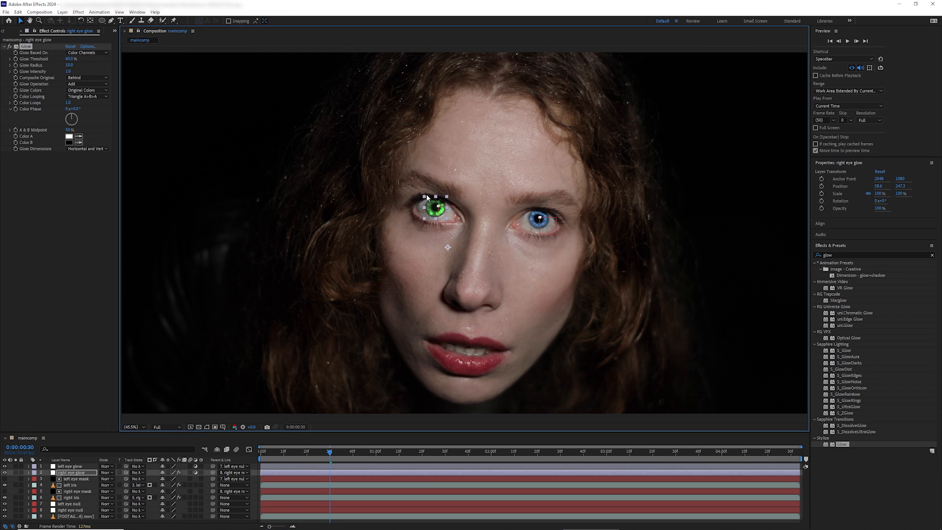
scroll(430, 183, "up", 3)
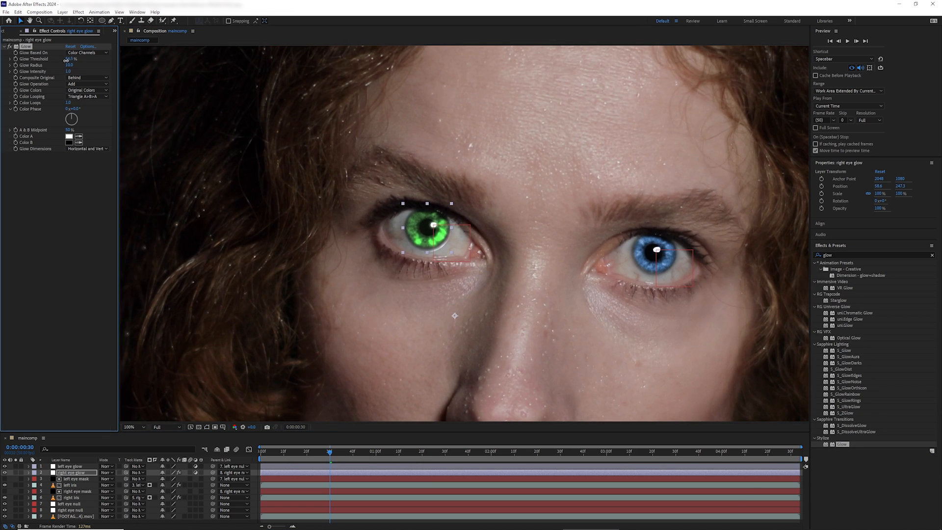
mouse_move(66, 60)
left_mouse_down()
mouse_move(53, 64)
mouse_move(69, 63)
left_mouse_up()
Step: Feather Mask 1 of right eye glow and raise the Glow Radius to about 33
left_click(69, 474)
key("m")
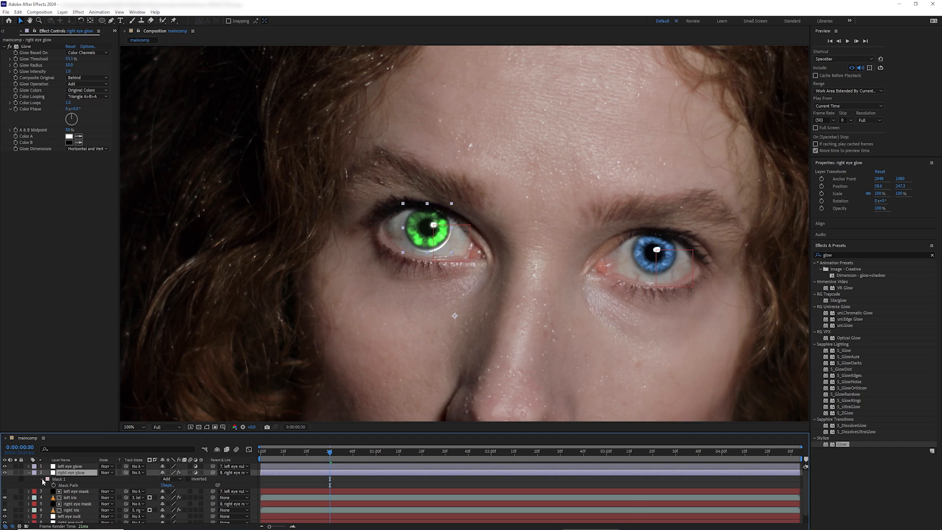
double_click(42, 479)
left_click_drag(177, 491, 208, 489)
left_click_drag(70, 59, 80, 72)
Step: Set Mask 1 of right eye glow to a Mask Expansion of about -13 pixels and a 30-pixel feather, and compare the Glow off and on
left_click(69, 480)
left_click_drag(164, 504, 188, 492)
left_click(179, 491)
type("0")
key("Return")
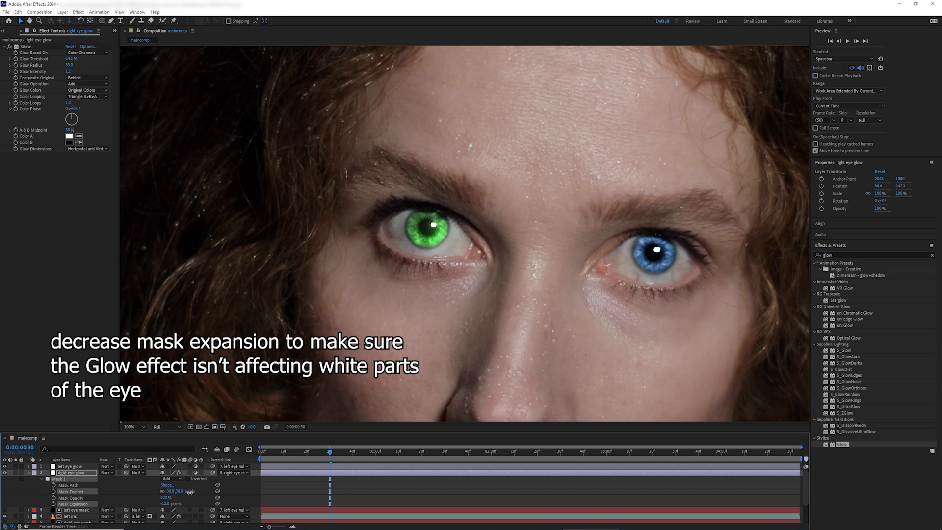
left_click(10, 47)
left_click(9, 47)
Step: Apply the Glow effect to left eye glow and reveal all properties of its Mask 1
left_click(79, 468)
left_click_drag(842, 444, 64, 105)
key("m")
key("m")
scroll(122, 484, "down", 1)
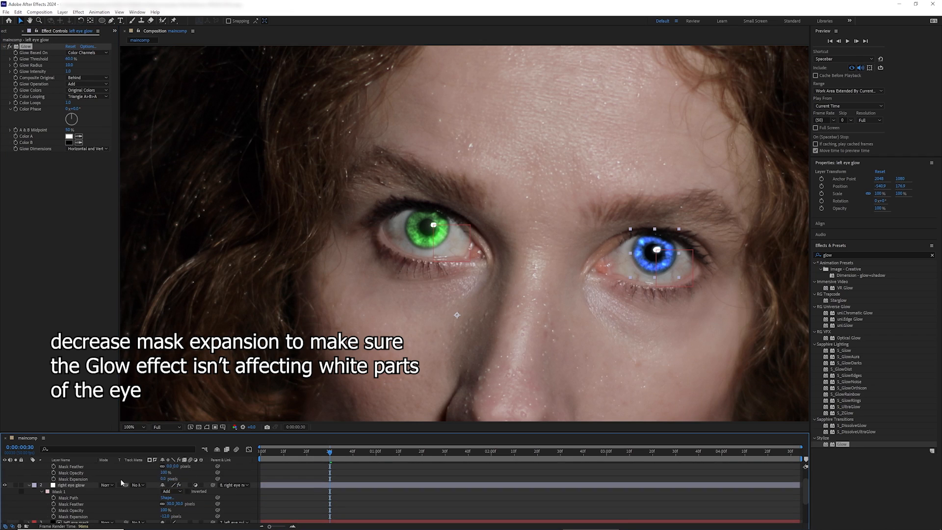
Step: Set Mask 1 of left eye glow to a 22-pixel feather with a negative Mask Expansion, and raise its Glow Radius
left_click_drag(166, 479, 186, 467)
left_click_drag(69, 65, 76, 65)
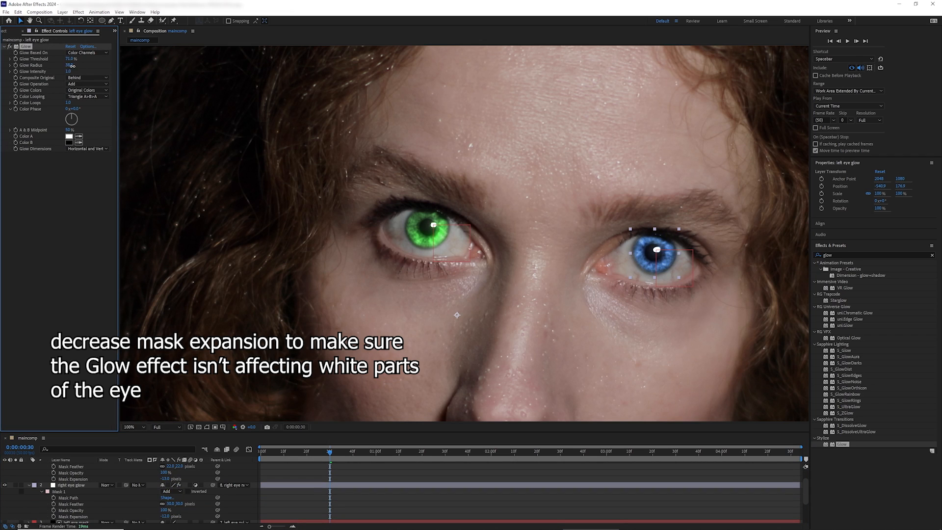
left_click_drag(165, 480, 159, 481)
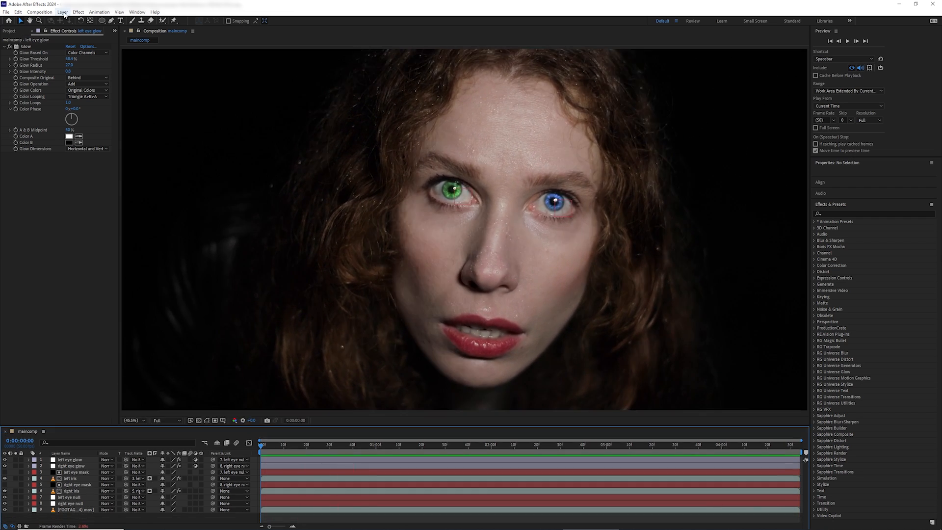
Step: Create a new adjustment layer on top and apply the Magic Bullet Cosmo II effect to it
left_click(63, 12)
mouse_move(74, 21)
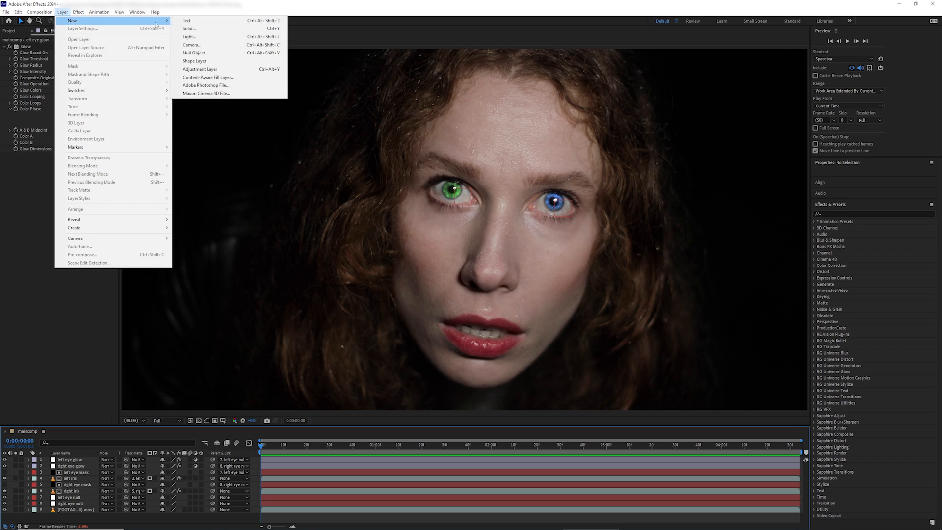
left_click(218, 70)
left_click(873, 255)
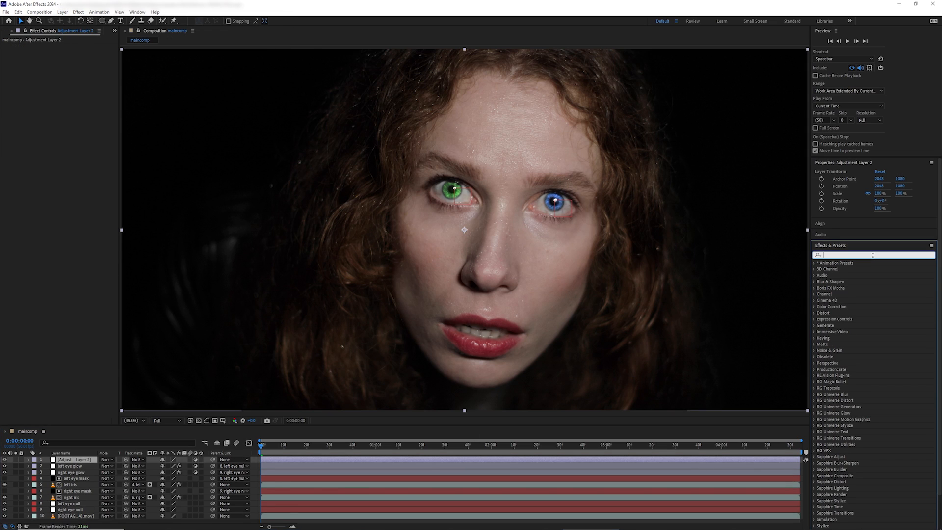
type("cosm")
left_click_drag(846, 292, 84, 206)
Step: Sample the skin tone from the woman's cheek for Cosmo II and raise Skin Smooth to 75
left_click(79, 90)
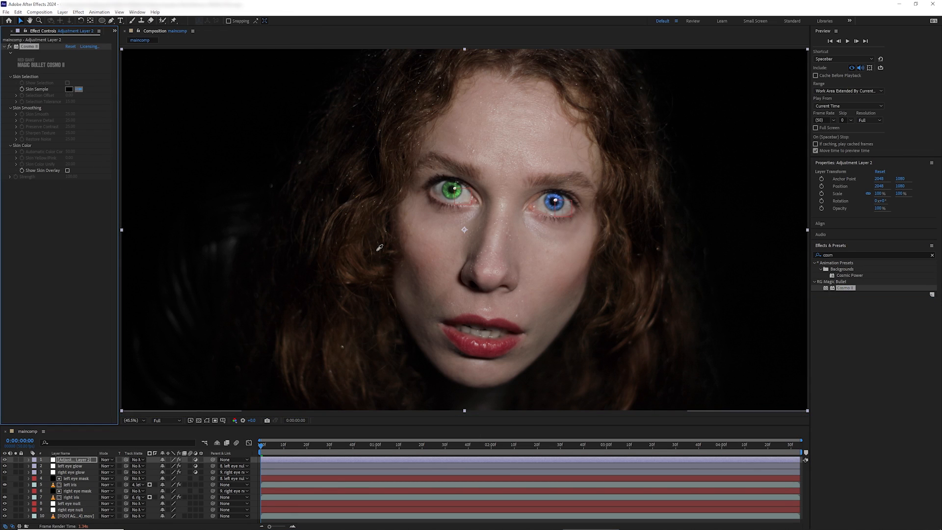
left_click(447, 234)
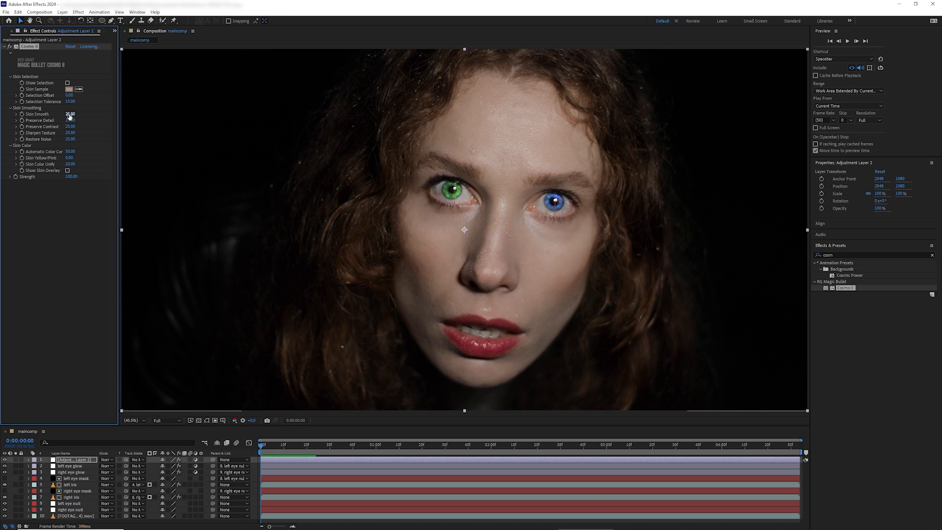
left_click_drag(70, 115, 105, 116)
Step: Try a higher Selection Tolerance in Cosmo II and undo the trial changes
left_click(18, 12)
left_click(31, 20)
left_click_drag(70, 102, 126, 105)
left_click(18, 12)
left_click(22, 20)
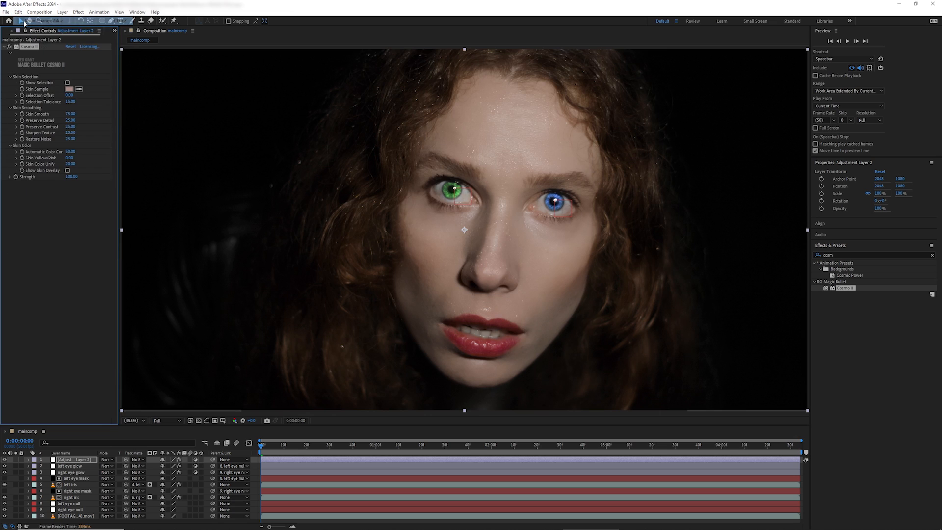
Step: Show the Cosmo II skin selection, try a different Selection Offset, undo it, and hide the selection again
left_click(67, 83)
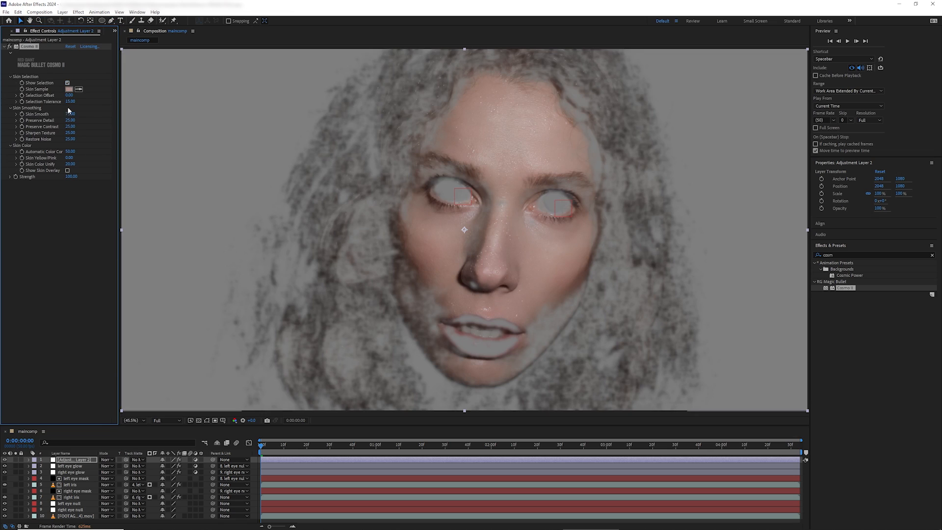
left_click_drag(69, 96, 74, 101)
left_click(18, 12)
left_click(22, 20)
key("ctrl+z")
left_click(68, 83)
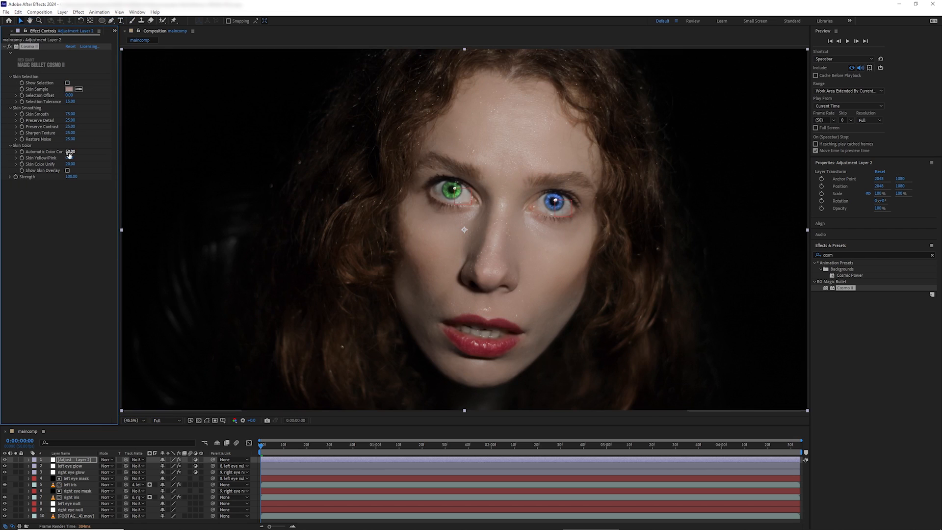
Step: Settle Cosmo II on a Skin Smooth of 50 and an automatic color correction of 30, undoing unwanted trial changes
left_click(21, 12)
left_click(25, 20)
left_click(18, 12)
left_click(24, 20)
key("ctrl+z")
Step: Rename the adjustment layer holding Cosmo II as skin smooth
right_click(71, 462)
left_click(107, 438)
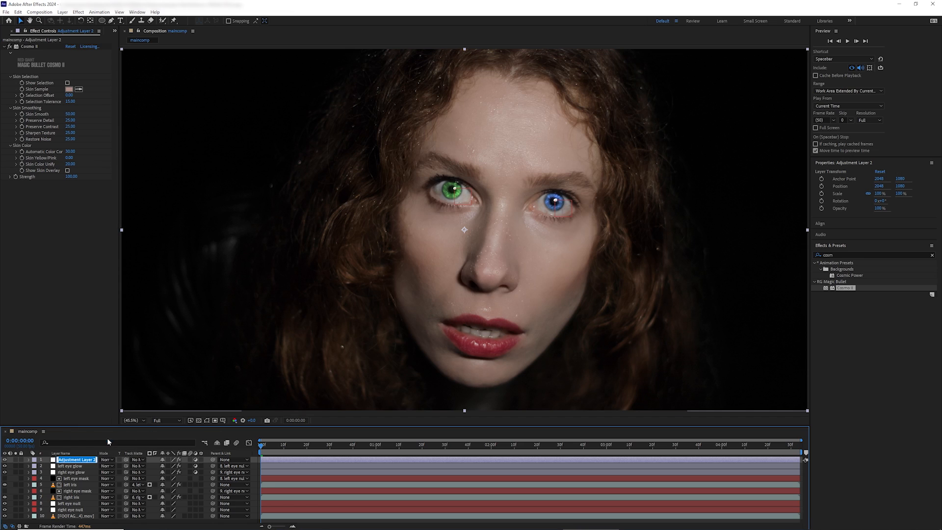
type("skin smooth")
key("Return")
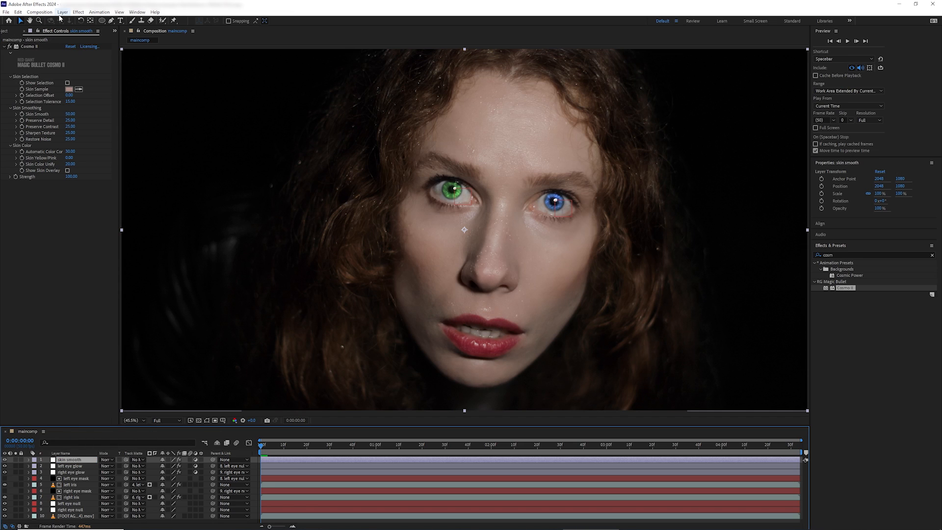
Step: Create another adjustment layer on top and rename it MAKEUP-right eye
left_click(62, 11)
mouse_move(74, 20)
left_click(215, 72)
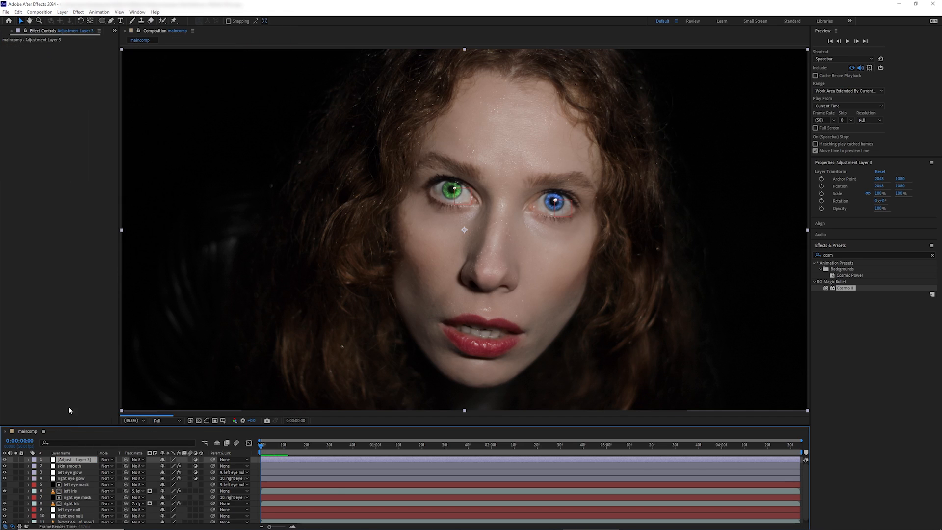
key("Return")
type("MAKEUP-right eye")
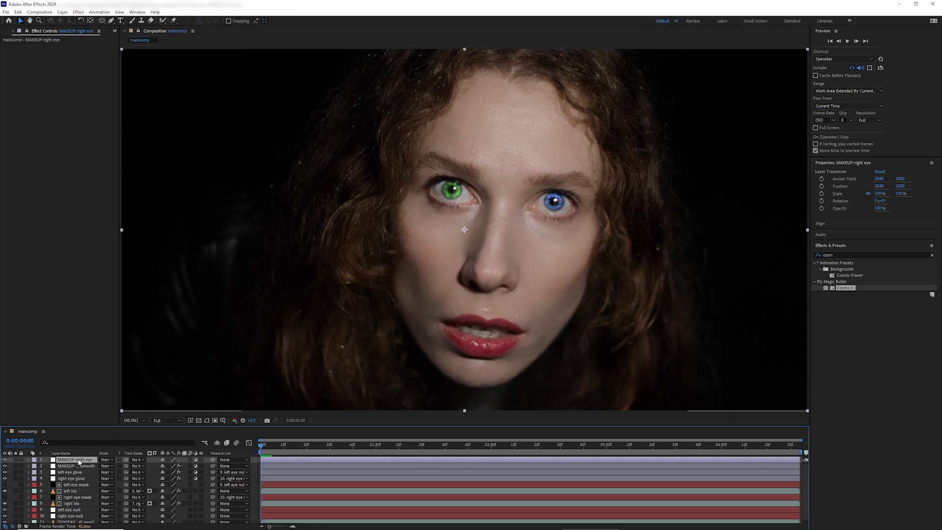
Step: Duplicate the MAKEUP-right eye layer and rename the copy MAKEUP-left eye
key("ctrl+d")
right_click(78, 461)
left_click(106, 440)
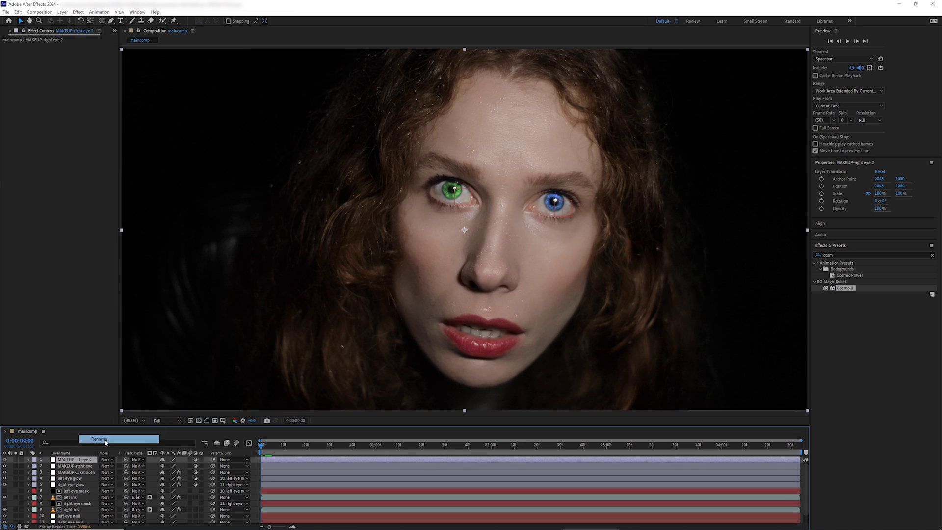
left_click_drag(78, 460, 146, 456)
type("left eye")
key("Return")
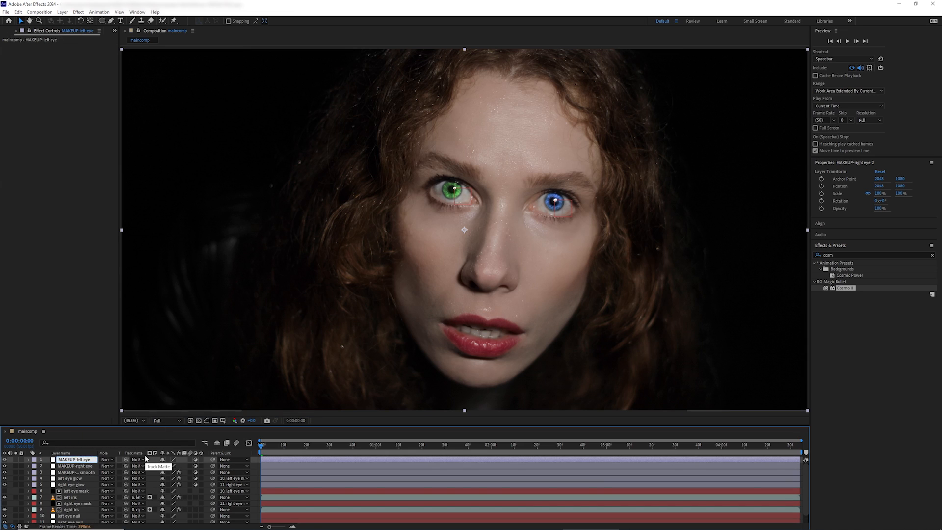
Step: Parent the MAKEUP-right eye layer to the right eye null and MAKEUP-left eye to the left eye null
left_click(182, 466)
left_click_drag(213, 466, 81, 521)
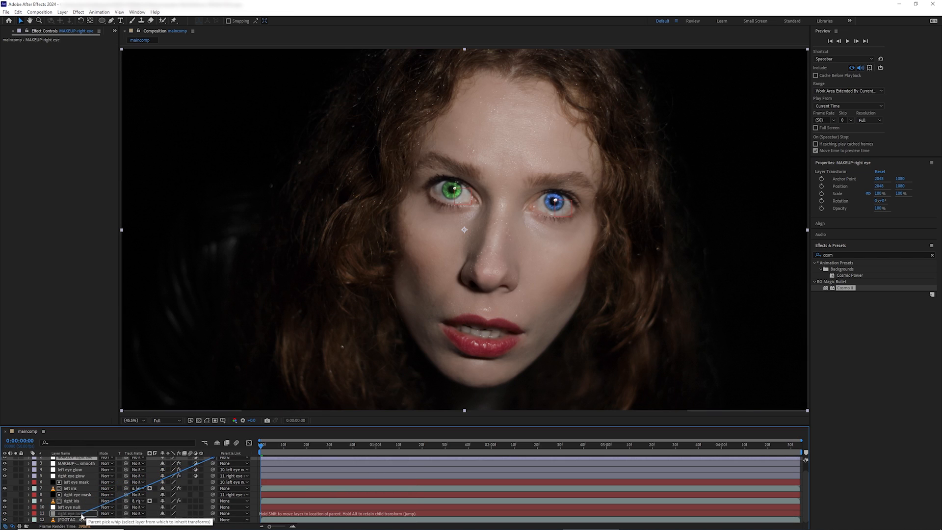
left_click(71, 461)
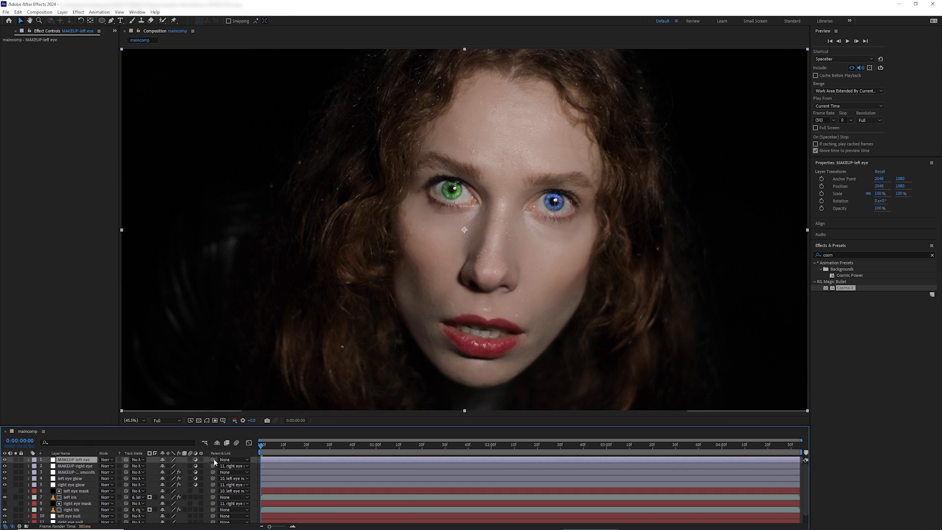
left_click_drag(213, 459, 58, 520)
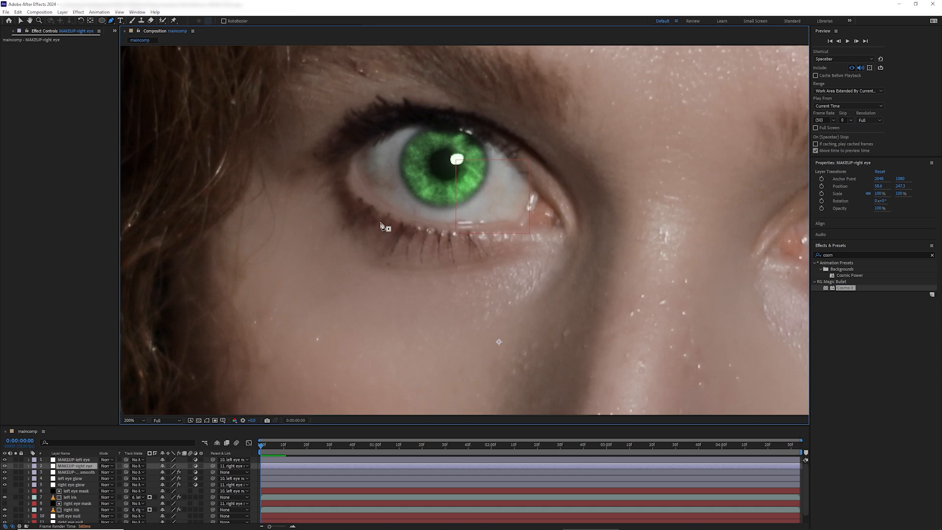
Step: Mask the green eye's lower lashes and upper lid on MAKEUP-right eye, and mask a triangle under the blue eye on MAKEUP-left eye
left_click(377, 211)
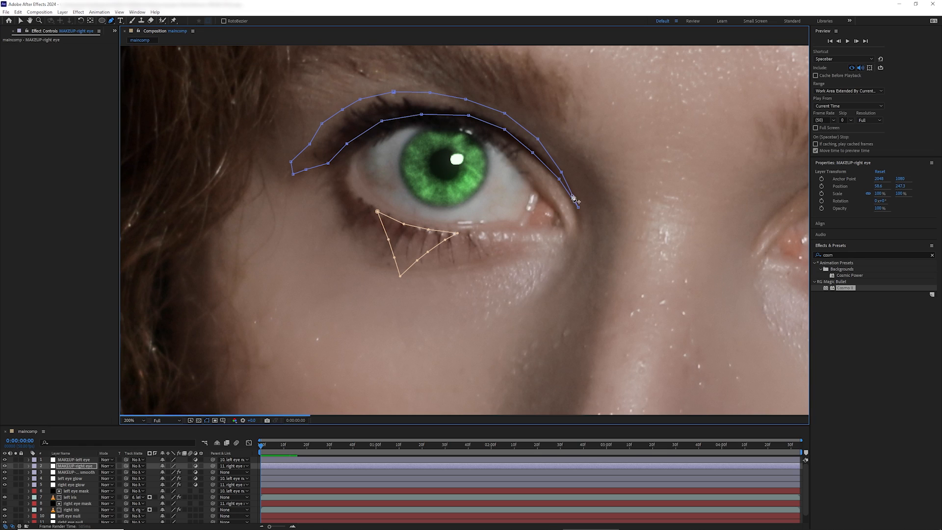
key("ctrl+Up")
key("space")
left_click_drag(529, 289, 181, 272)
left_click(596, 264)
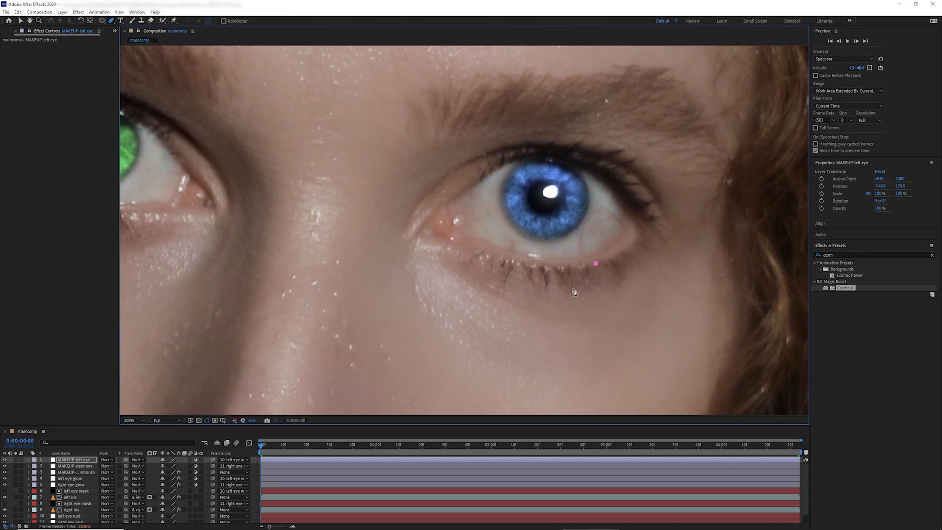
left_click(556, 267)
left_click(575, 267)
left_click(596, 264)
Step: Draw a closed crescent mask along the blue eye's upper lid on MAKEUP-left eye, from outer to inner corner and back
left_click(643, 217)
left_click(653, 234)
left_click(664, 202)
left_click(655, 170)
left_click(636, 149)
left_click(601, 137)
left_click(564, 134)
left_click(522, 136)
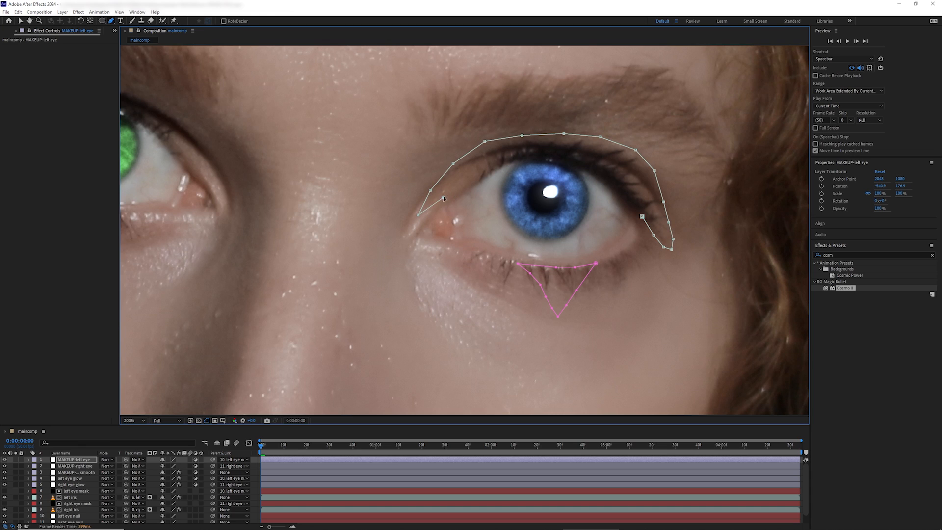
left_click(461, 181)
left_click(510, 159)
left_click(567, 157)
left_click(643, 216)
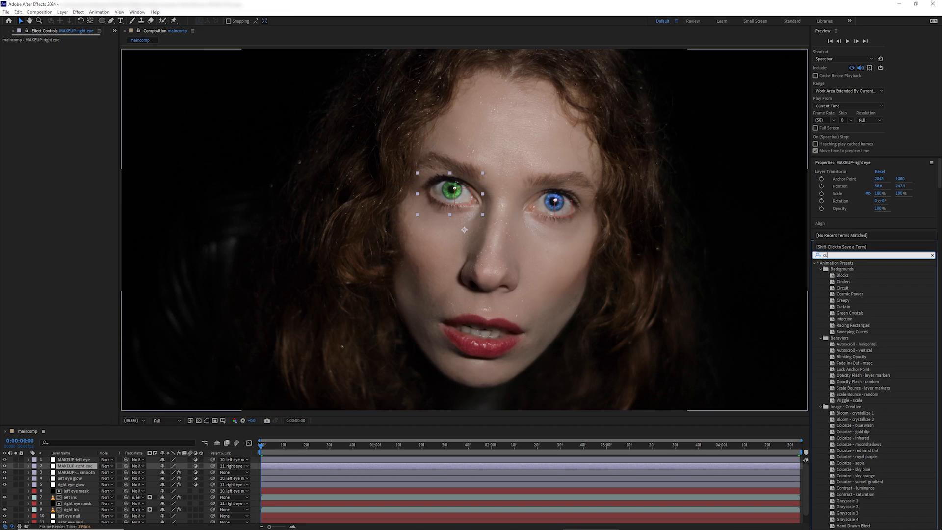
Step: Apply the Curves effect to MAKEUP-right eye and pull the RGB curve down to darken the masked areas
type("curv")
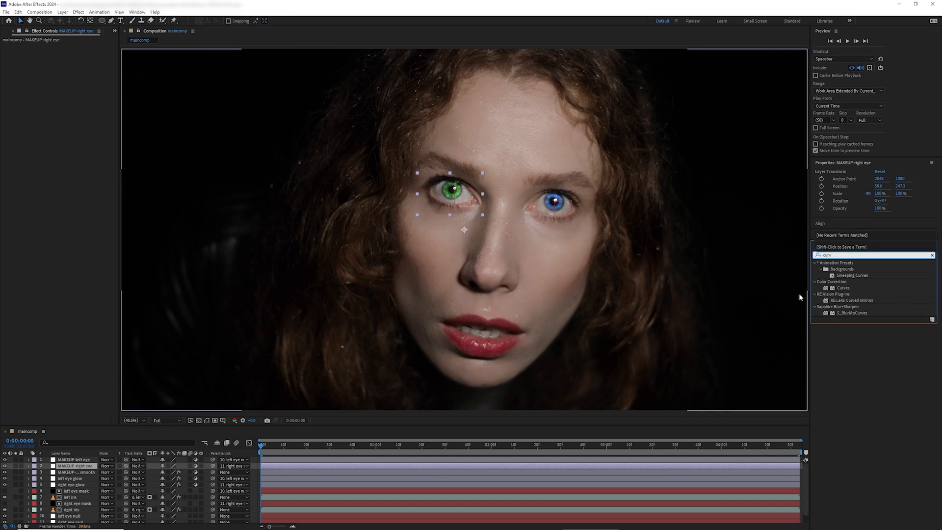
double_click(843, 287)
left_click_drag(52, 133, 53, 147)
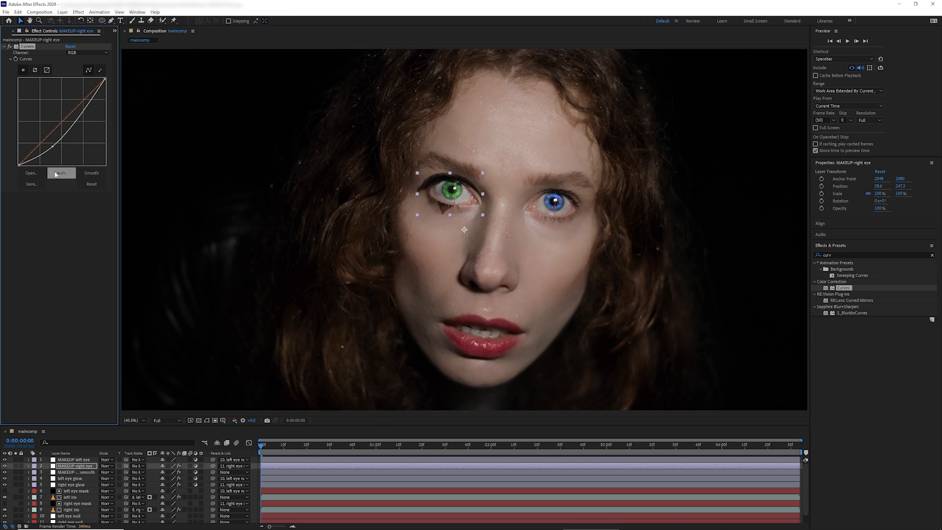
Step: Try the Multiply and Overlay blending modes on the MAKEUP-right eye layer
left_click(108, 467)
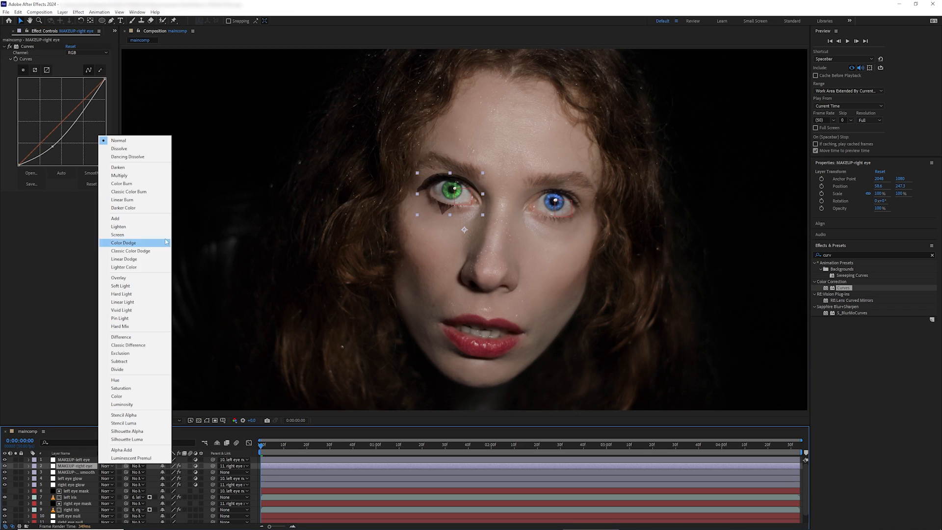
left_click(142, 176)
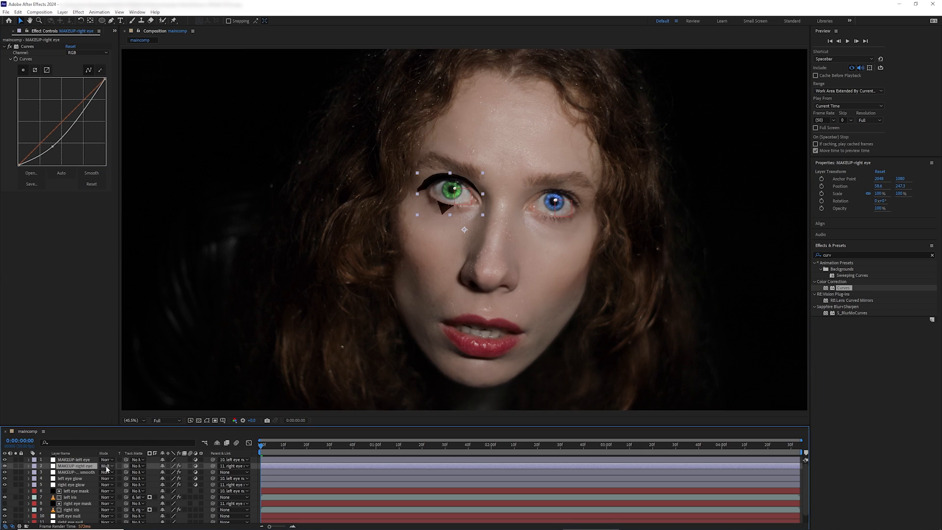
left_click(106, 469)
left_click(142, 278)
Step: Expand the masks of MAKEUP-right eye and feather Mask 1 by 27 pixels
key("m")
left_click(38, 478)
left_click(42, 472)
left_click(42, 472)
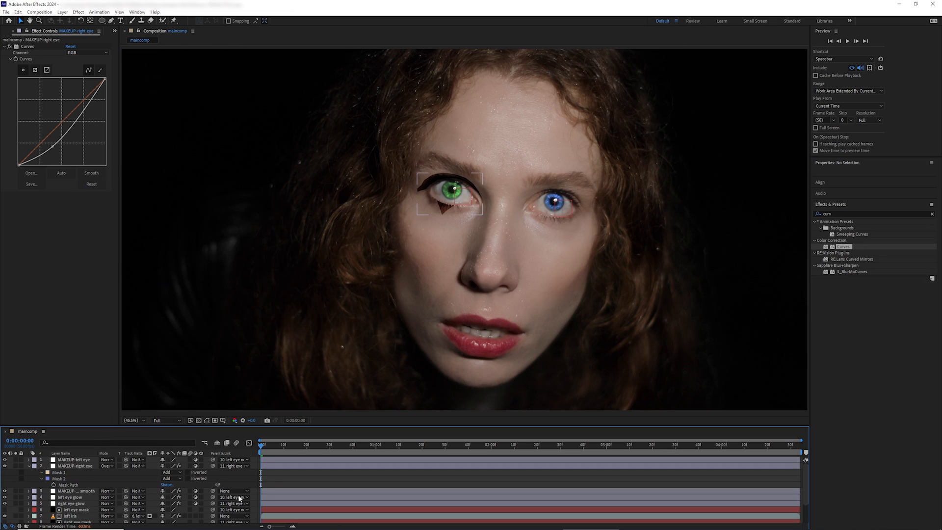
left_click_drag(177, 484, 185, 485)
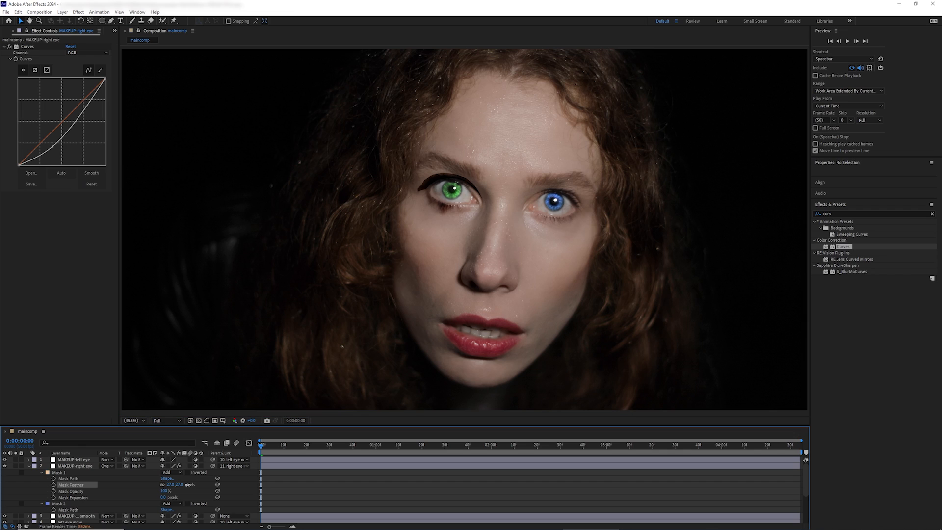
left_click(152, 507)
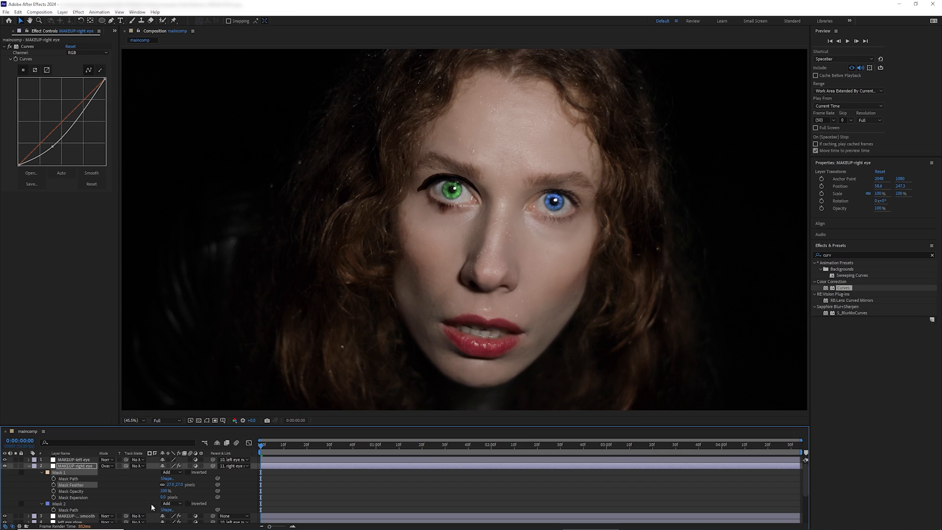
Step: Feather Mask 2 of MAKEUP-right eye by 54 pixels
left_click(42, 504)
scroll(180, 515, "down", 1)
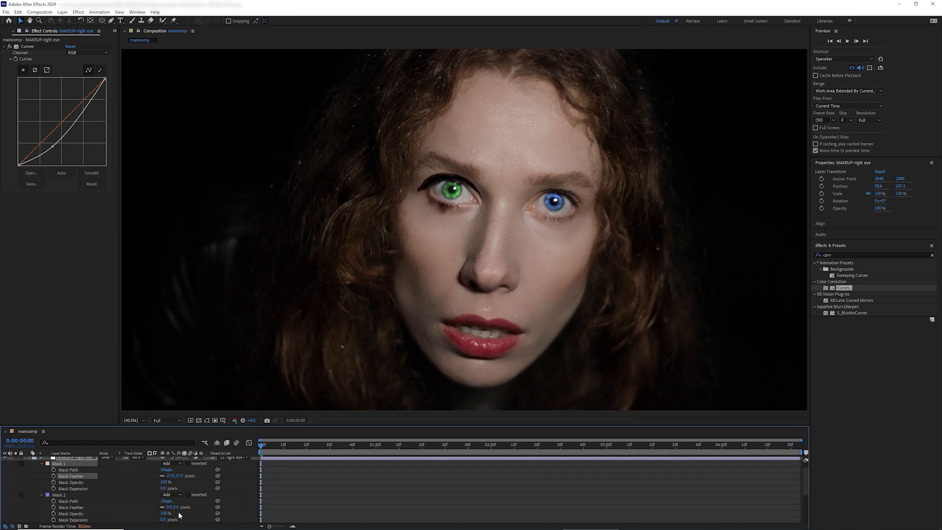
left_click_drag(176, 509, 196, 506)
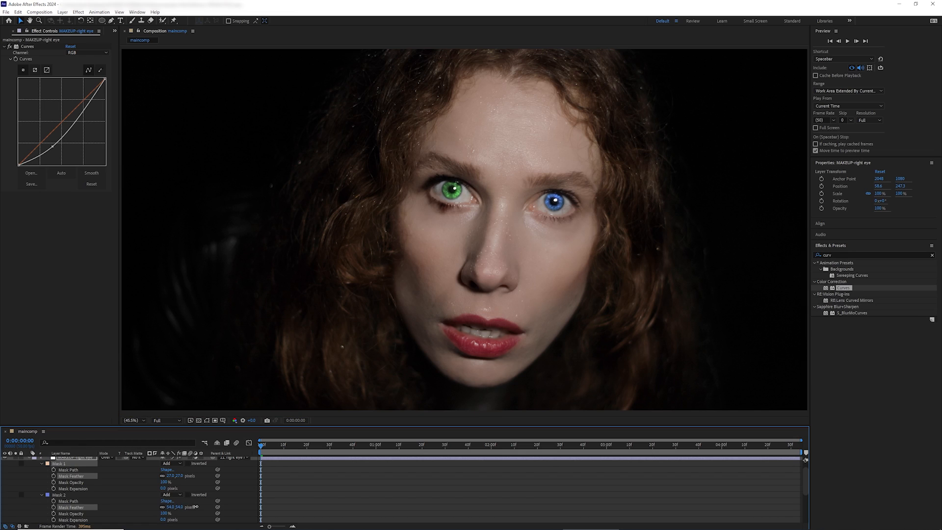
left_click_drag(196, 507, 196, 507)
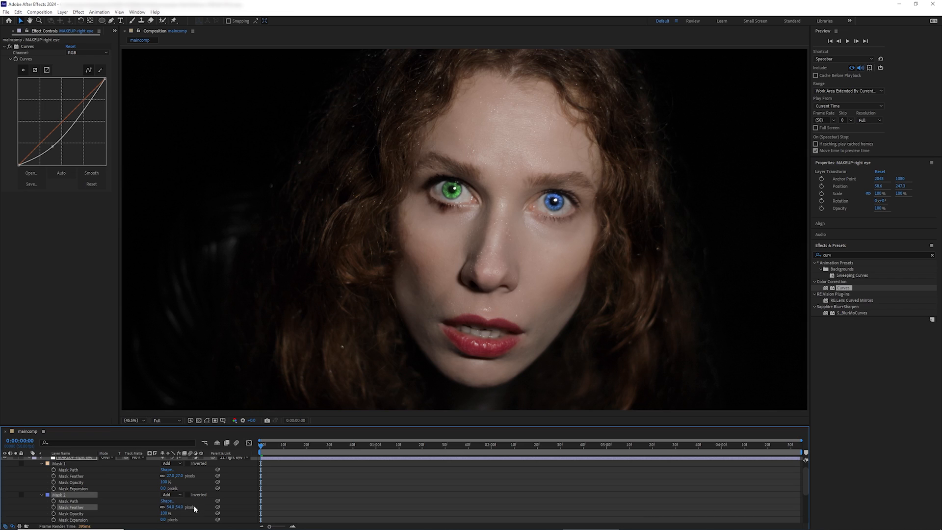
Step: Set the MAKEUP-right eye layer's blending mode to Multiply
scroll(61, 465, "up", 1)
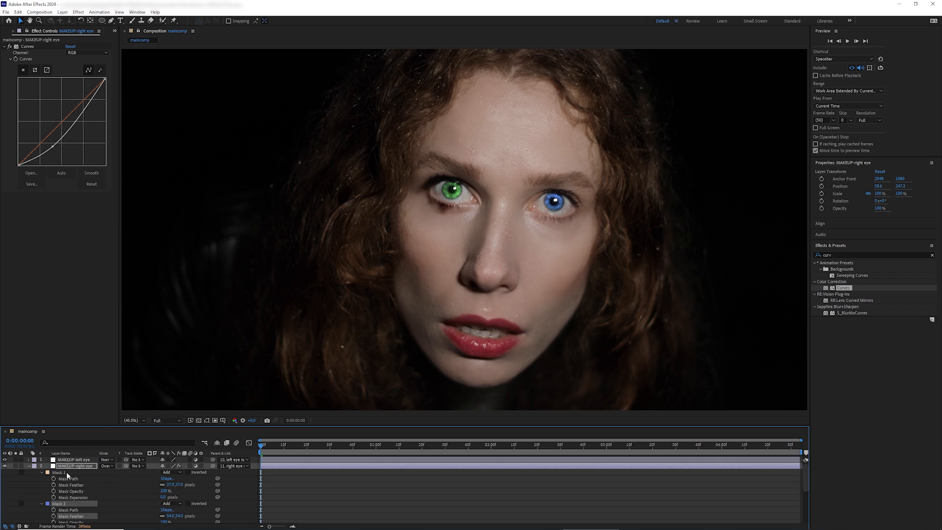
left_click(105, 466)
left_click(139, 176)
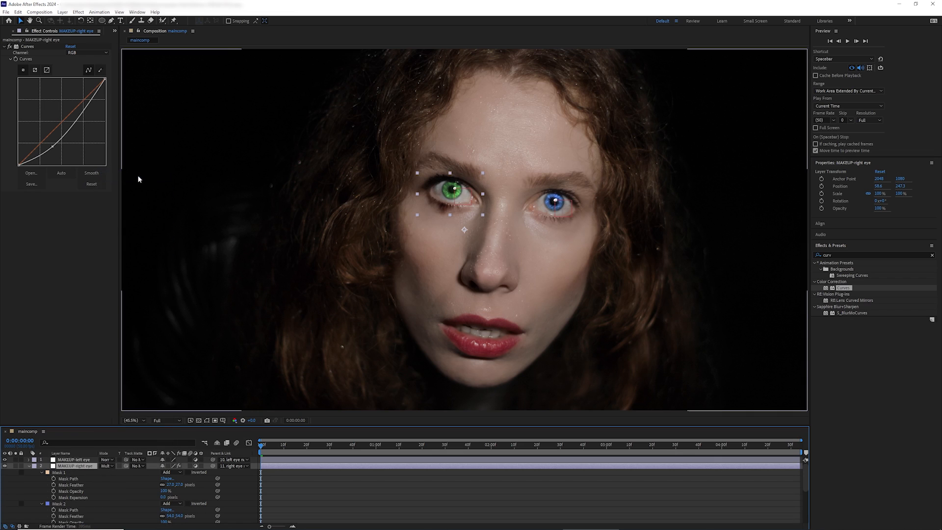
Step: Show the mask outlines and widen the mask under the green eye toward the inner corner
scroll(373, 230, "up", 2)
left_click_drag(394, 196, 388, 248)
left_click(207, 420)
left_click(422, 242)
left_click_drag(439, 229, 444, 231)
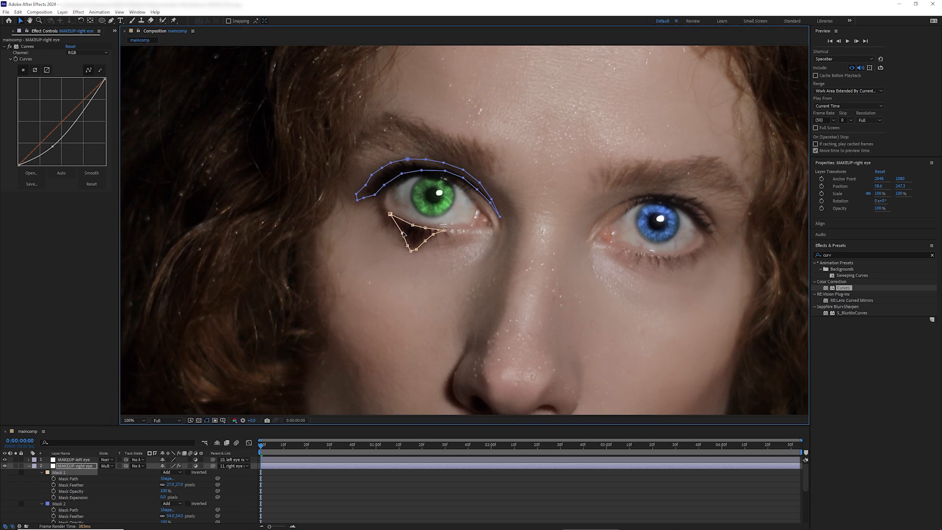
Step: Reshape the green eye's upper-lid mask so its outer edge extends outward and up toward the eyebrow
left_click(206, 420)
left_click(206, 420)
mouse_move(364, 198)
left_mouse_down()
mouse_move(350, 205)
mouse_move(356, 191)
left_mouse_up()
left_click_drag(366, 185, 364, 177)
left_click_drag(372, 175, 381, 160)
left_click_drag(391, 163, 426, 155)
left_click_drag(443, 162, 446, 159)
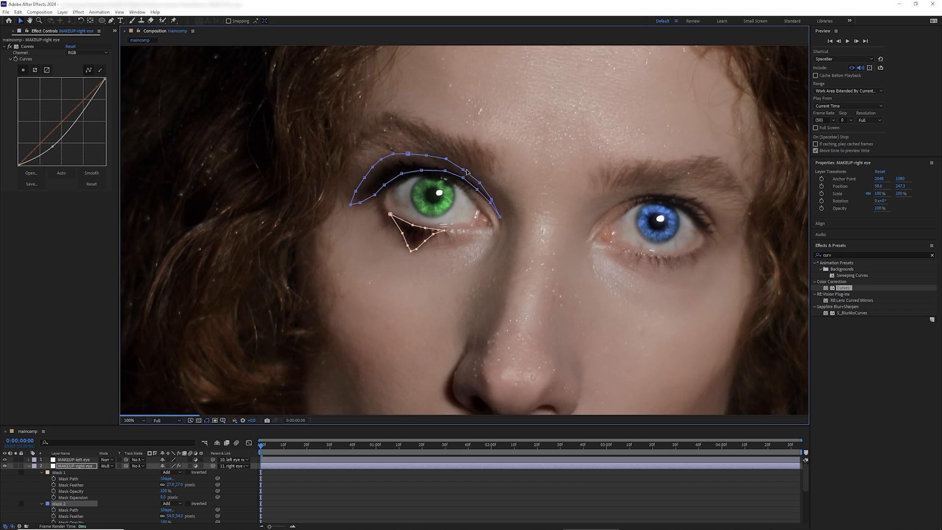
Step: Refine the upper-lid mask's points around the inner corner of the green eye
left_click_drag(500, 217, 501, 220)
left_click_drag(492, 200, 475, 196)
left_click_drag(463, 178, 446, 173)
left_click_drag(488, 205, 502, 231)
left_click_drag(496, 197, 500, 201)
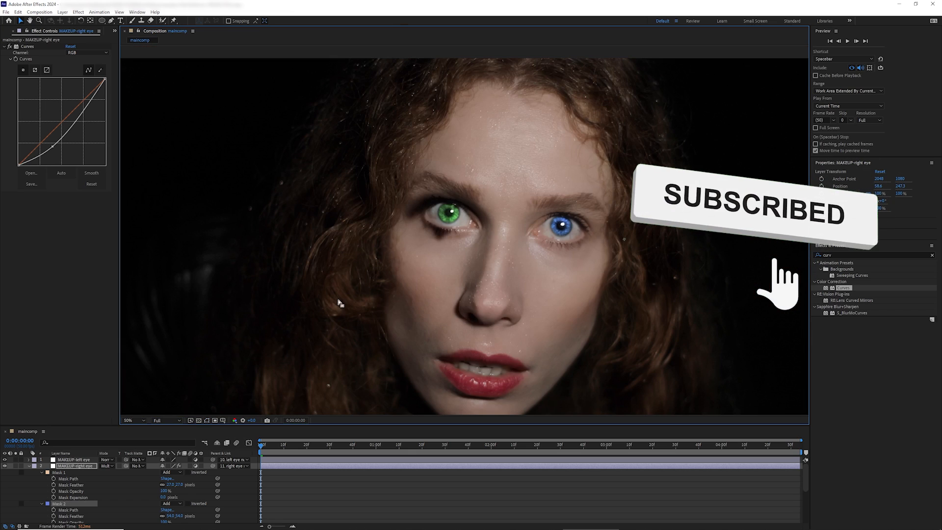
Step: Set the feather of Mask 1 on MAKEUP-right eye to 35 pixels, undoing a trial value of 40
left_click_drag(179, 485, 183, 485)
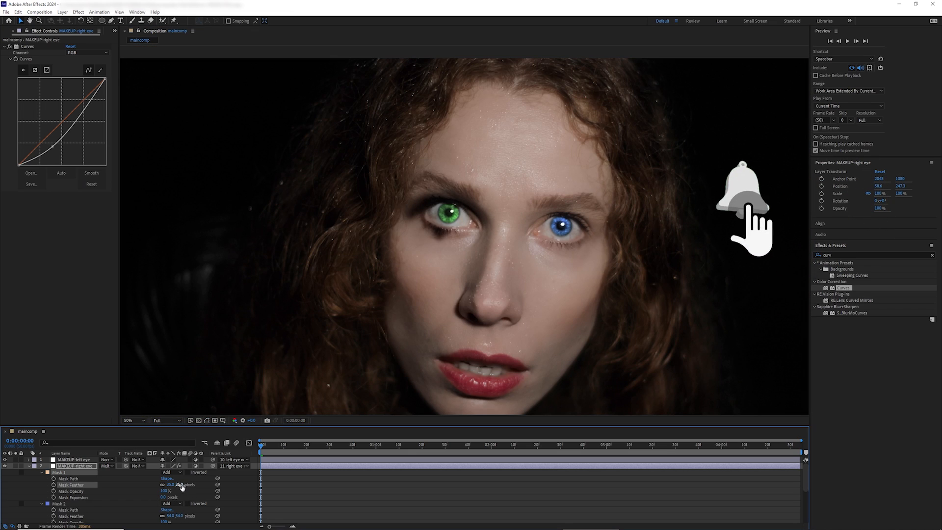
left_click(180, 485)
type("40")
key("Return")
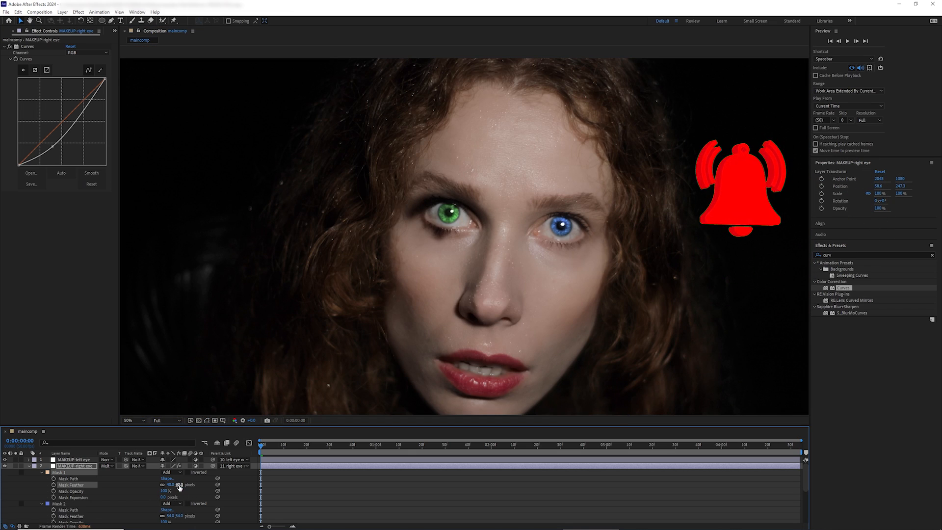
key("ctrl+z")
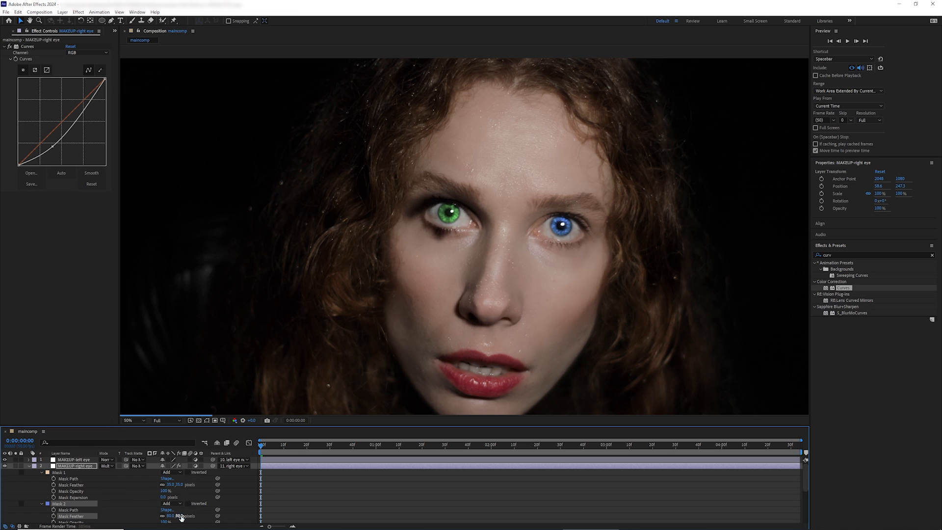
Step: Set the feather of Mask 2 on MAKEUP-right eye to 70 pixels and collapse the layer
type("70")
key("Return")
left_click(29, 466)
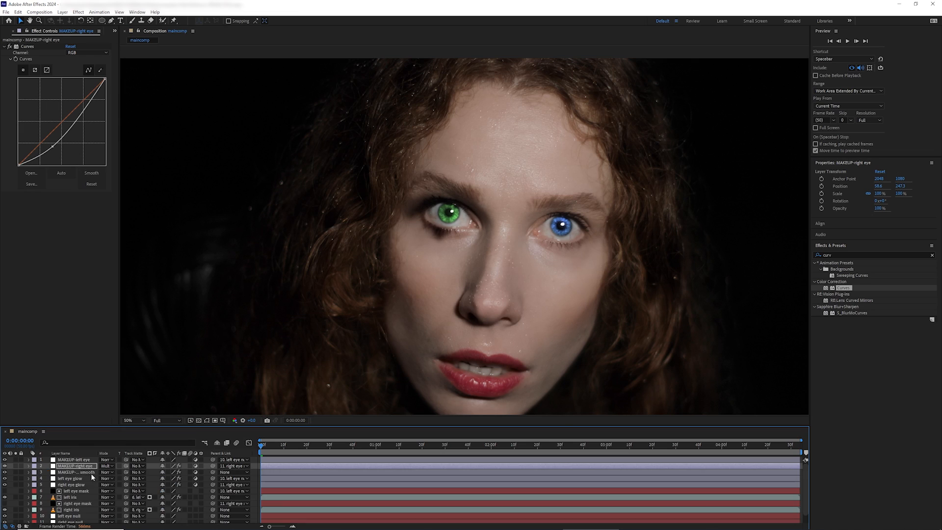
Step: Lower the opacity of the MAKEUP-right eye layer slightly
left_click(80, 466)
key("t")
left_click_drag(165, 473, 162, 474)
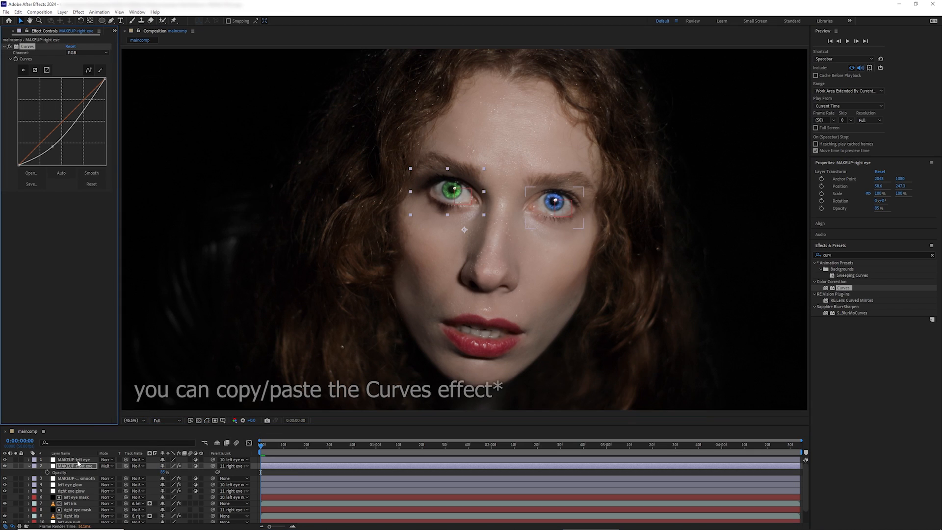
Step: Paste the Curves effect onto MAKEUP-left eye, using Multiply and mask feathers of 35 and 70 pixels, and widen its lower-lash mask
key("ctrl+v")
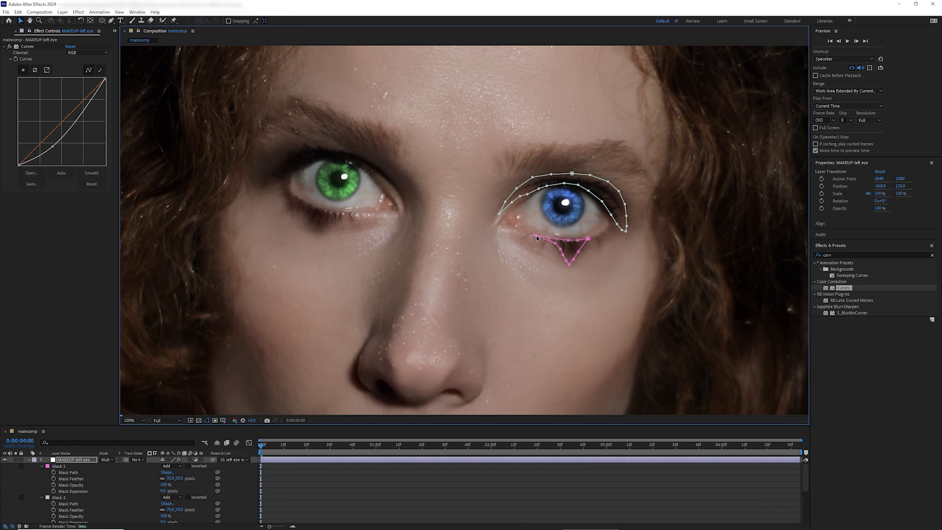
left_click_drag(588, 238, 597, 238)
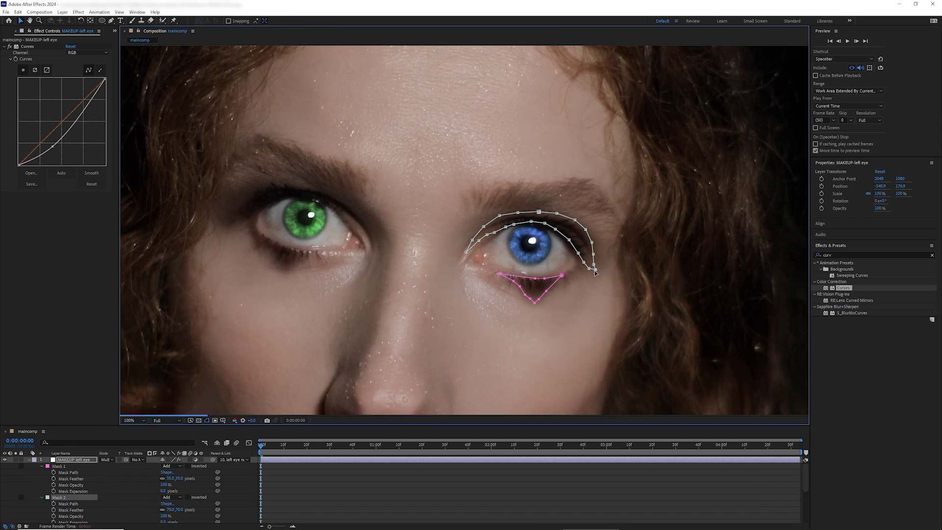
Step: Reshape the blue eye's upper-lid mask so its outer edge extends outward and up toward the eyebrow
left_click_drag(592, 254, 606, 242)
left_click_drag(556, 214, 557, 205)
left_click_drag(517, 213, 480, 222)
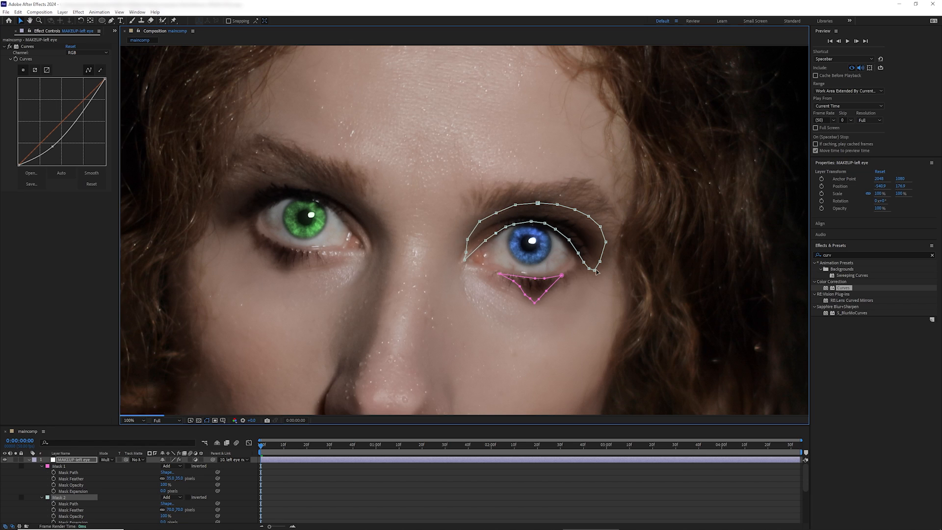
left_click_drag(597, 271, 605, 274)
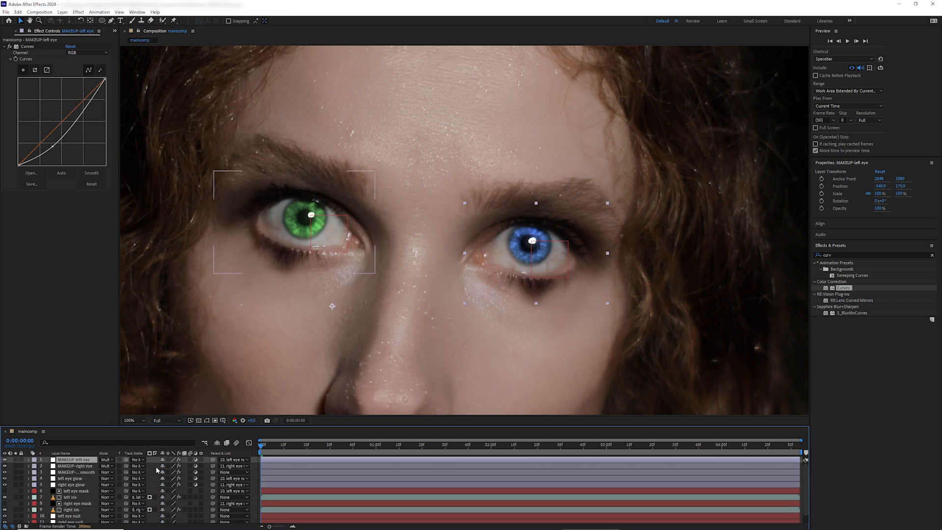
Step: Move the skin smooth layer to the top of the layer stack and preview the composition
key("space")
left_click_drag(90, 473, 89, 461)
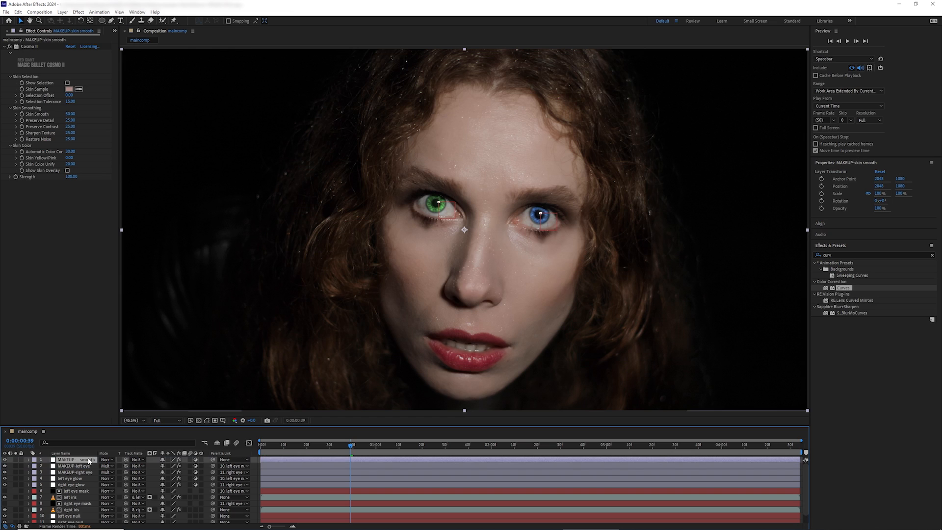
key("space")
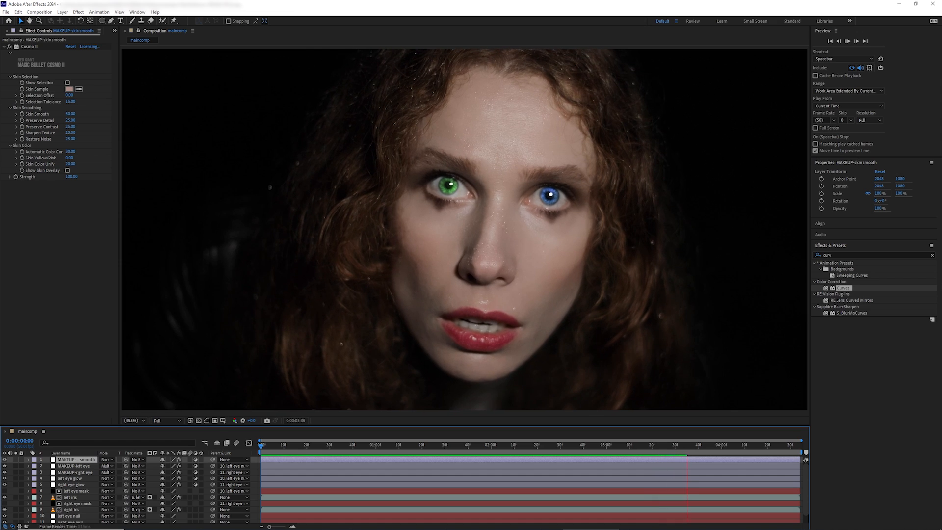
Step: Create an adjustment layer directly below the skin smooth layer and rename it MAKEUP-blush right
left_click(73, 465)
left_click(63, 12)
mouse_move(99, 20)
left_click(200, 69)
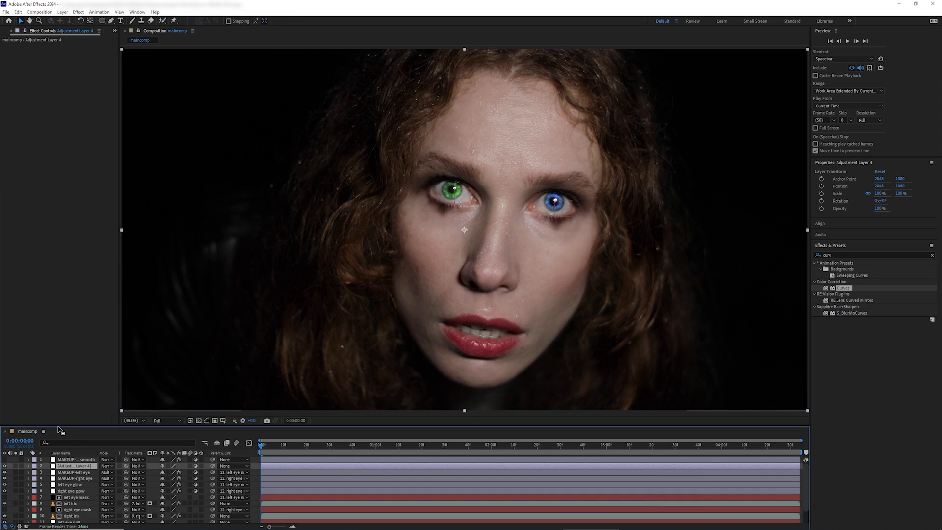
right_click(75, 467)
left_click(94, 447)
type("MAKEUP-blush right")
key("Return")
Step: Duplicate the MAKEUP-blush right layer and rename the copy MAKEUP-blush left
key("ctrl+d")
key("Return")
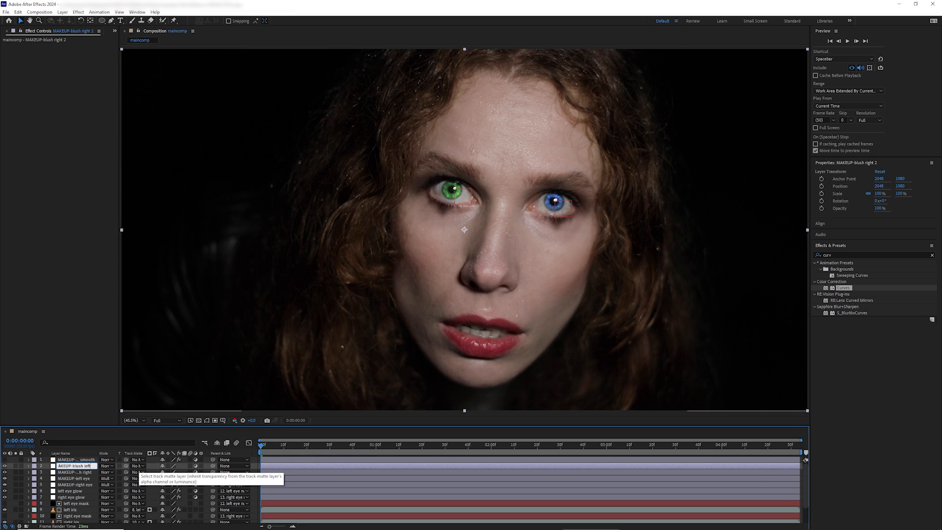
key("Return")
Step: Parent MAKEUP-blush right to right eye null and MAKEUP-blush left to left eye null
left_click(229, 472)
left_click(229, 472)
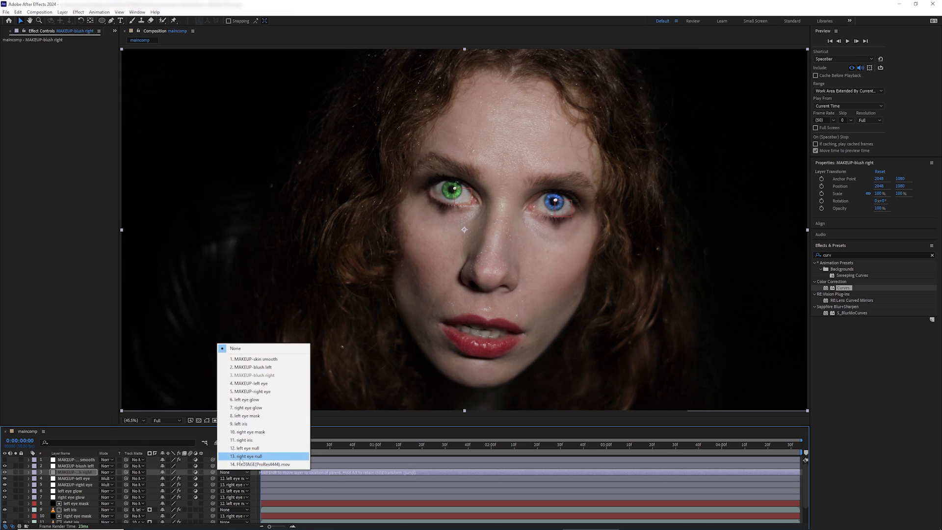
left_click(240, 459)
left_click(236, 467)
left_click(240, 442)
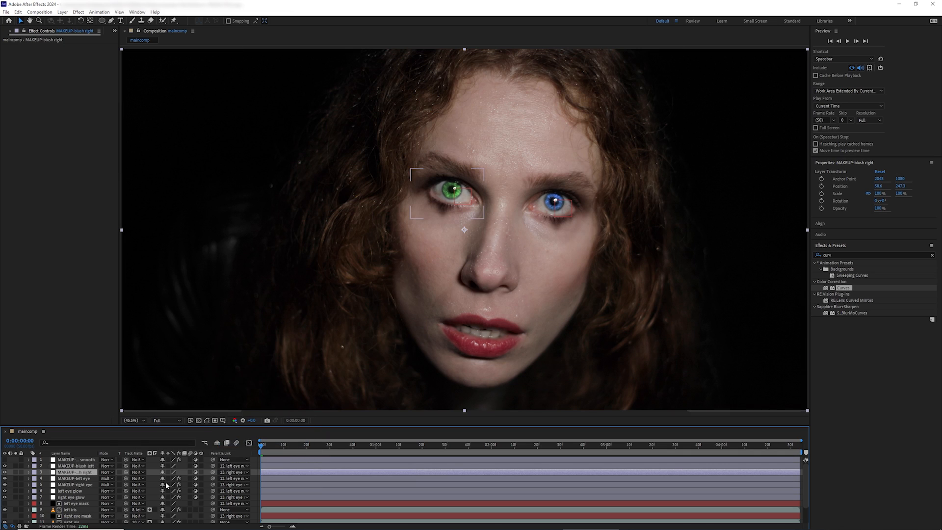
Step: Draw a closed mask on MAKEUP-blush right along the outer cheek below the green eye
key("g")
left_click(396, 206)
left_click(401, 237)
left_click(417, 260)
left_click(426, 278)
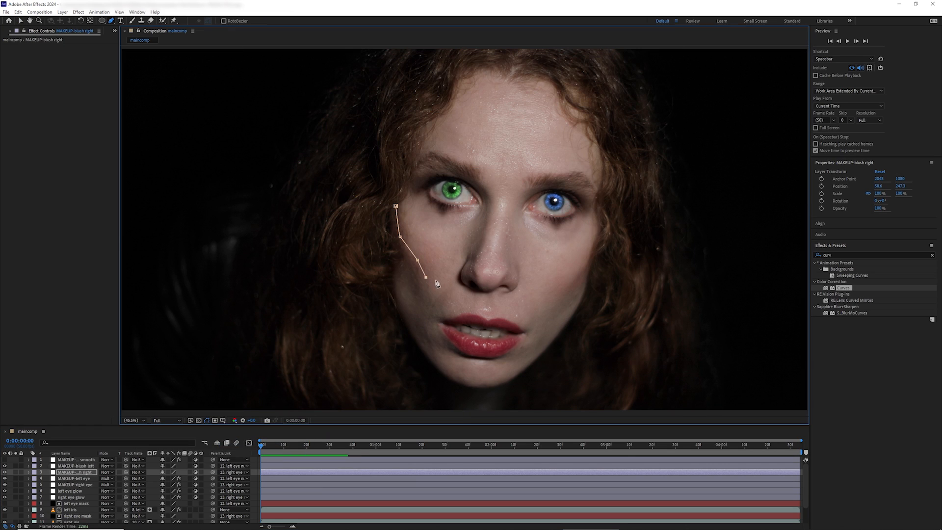
left_click(396, 206)
Step: Draw a mask on MAKEUP-blush left along the cheekbone below the blue eye, rising from beside the mouth toward the hairline
left_click(79, 466)
left_click(536, 304)
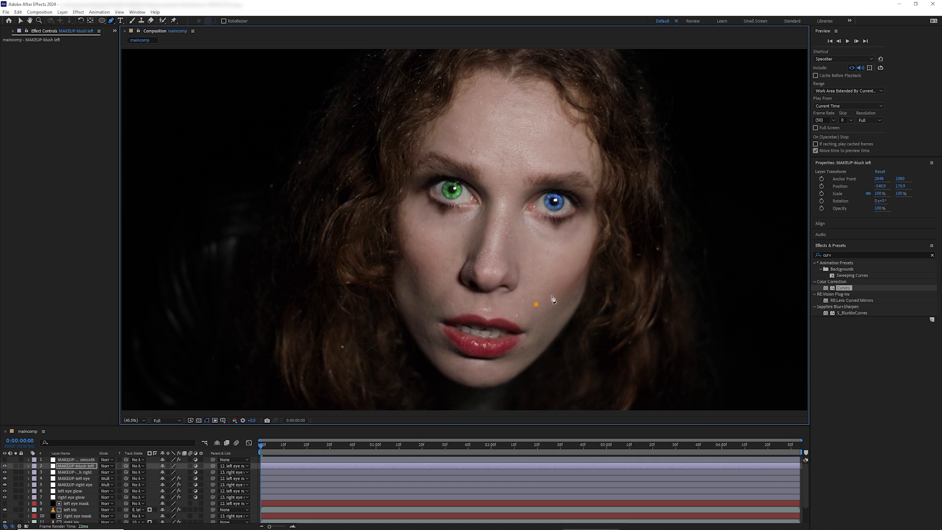
left_click(582, 271)
left_click(588, 261)
left_click(595, 240)
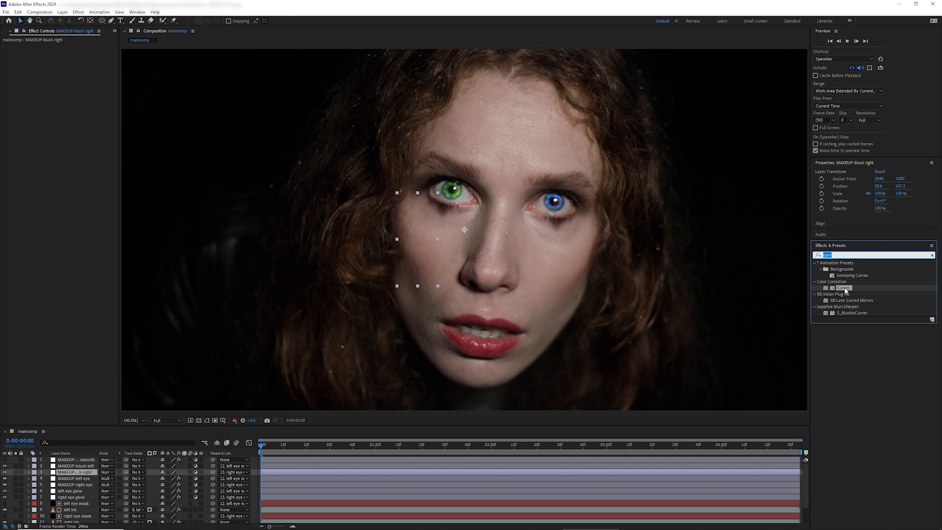
Step: Apply Curves to MAKEUP-blush right and shift the green channel's black point slightly inward to tint the cheek pink
double_click(845, 289)
left_click(74, 54)
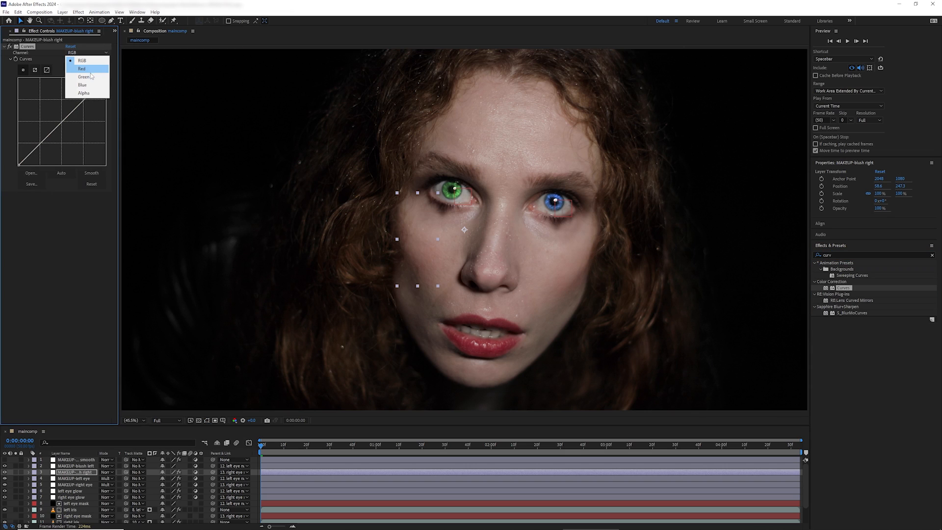
left_click(89, 71)
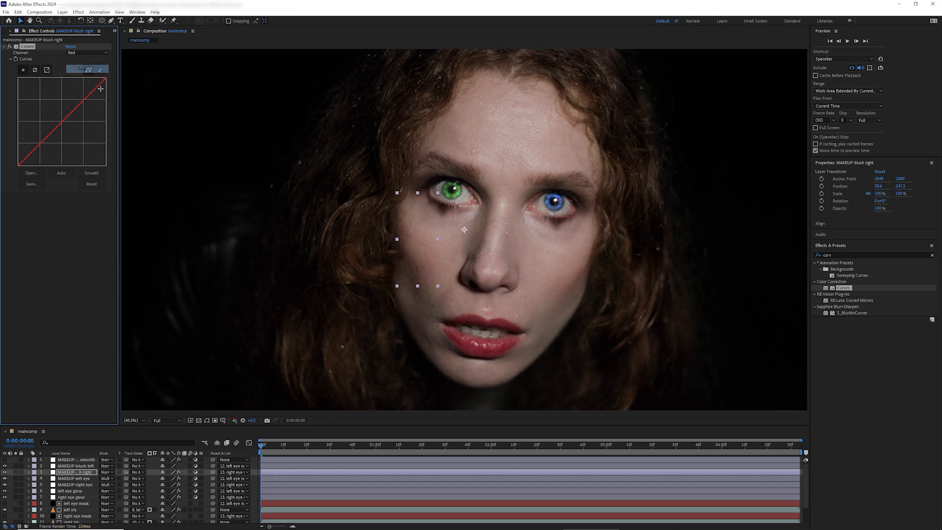
left_click(93, 53)
left_click(84, 77)
left_click_drag(18, 165, 26, 169)
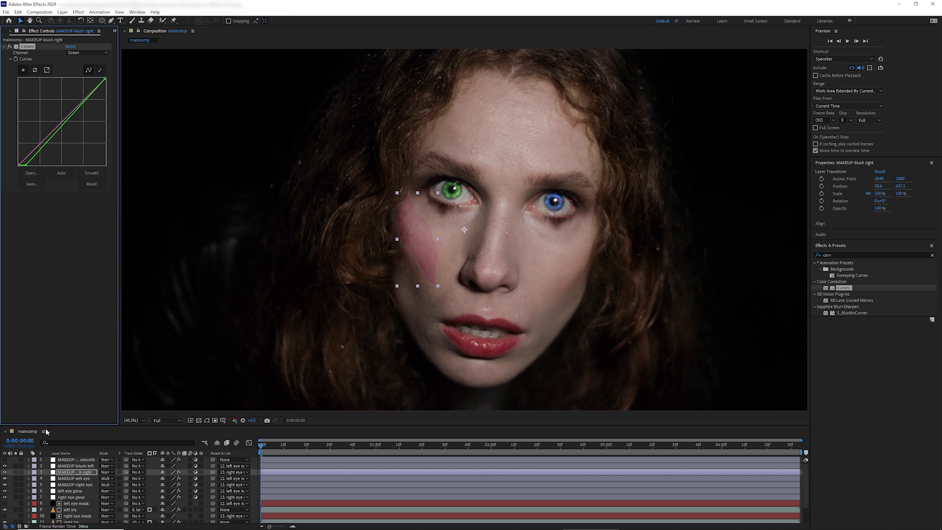
Step: Try the Multiply and Overlay blending modes on MAKEUP-blush right
left_click(101, 473)
left_click(115, 183)
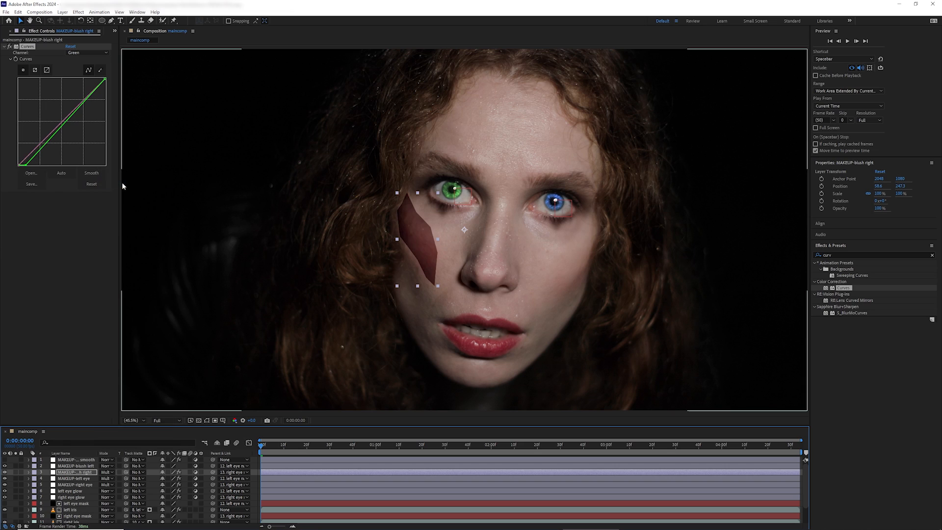
left_click(107, 473)
left_click(118, 284)
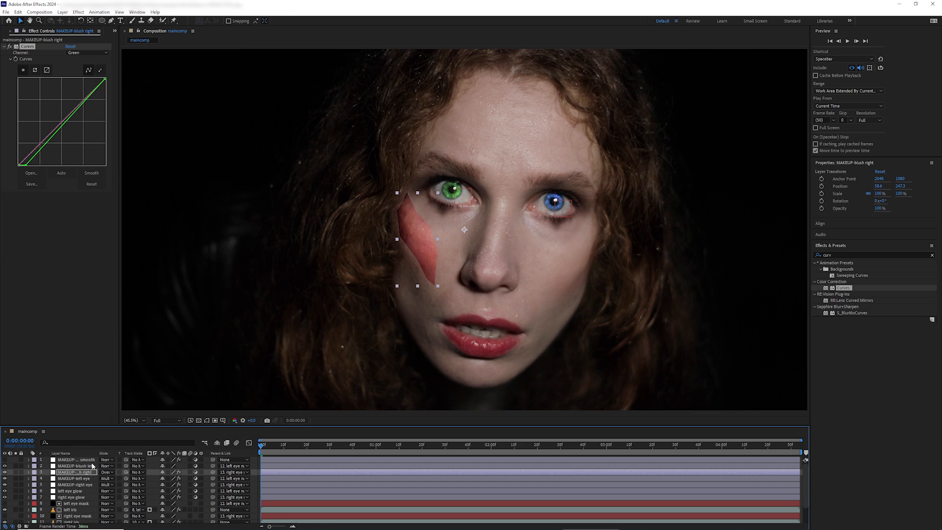
Step: Set MAKEUP-blush right to Soft Light and move its green curve's black point further inward
left_click(106, 473)
left_click(119, 292)
left_click_drag(27, 164, 33, 168)
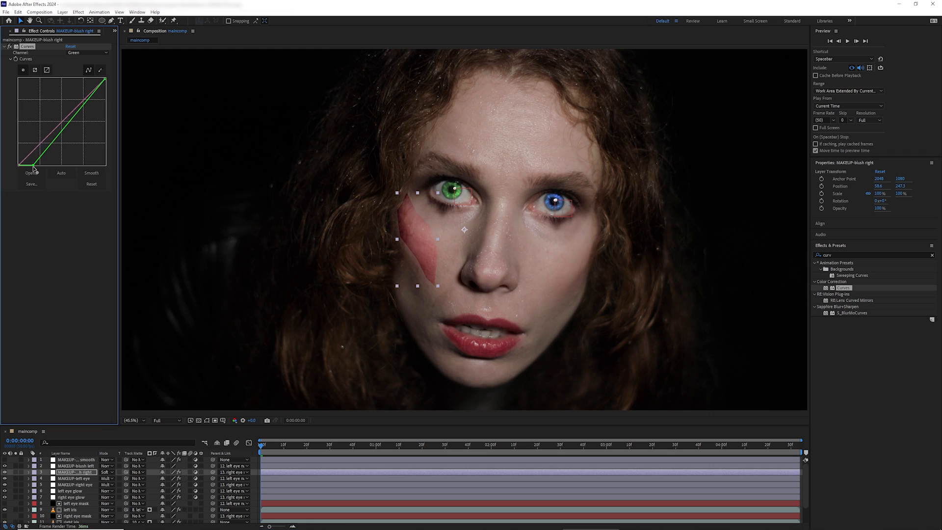
Step: Lower the blue curve's white point slightly and shift the red curve's white point inward on MAKEUP-blush right
left_click(87, 53)
left_click(81, 84)
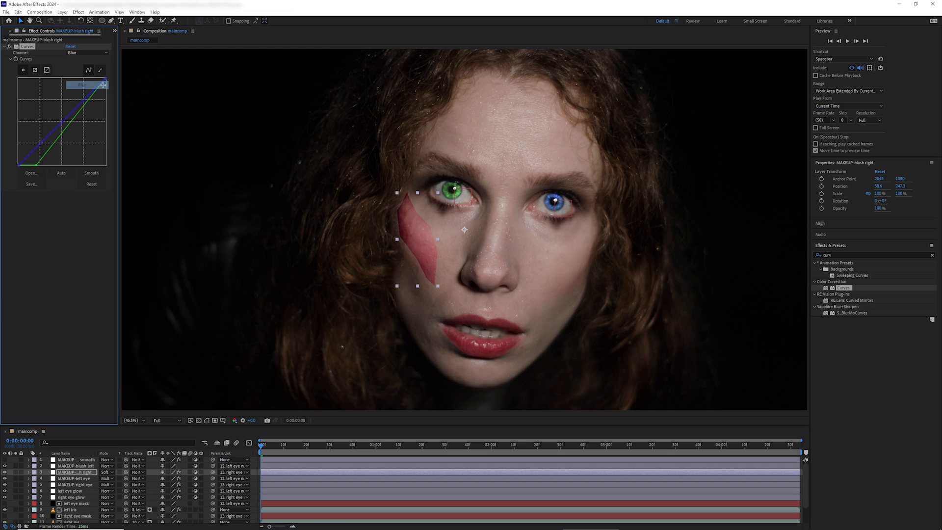
left_click_drag(105, 78, 112, 88)
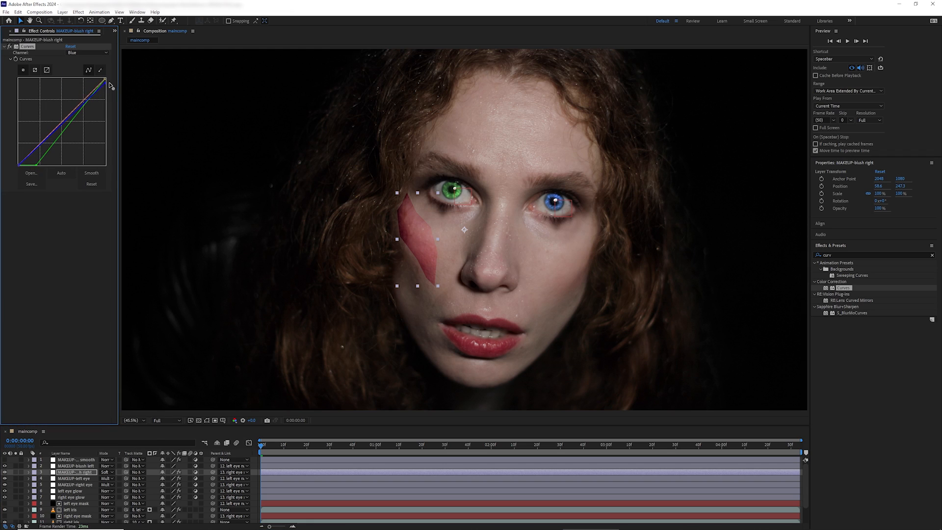
left_click(88, 52)
left_click(81, 67)
left_click_drag(105, 78, 99, 77)
Step: Set the mask feather of MAKEUP-blush right to 147 pixels
left_click(75, 472)
key("m")
left_click(41, 479)
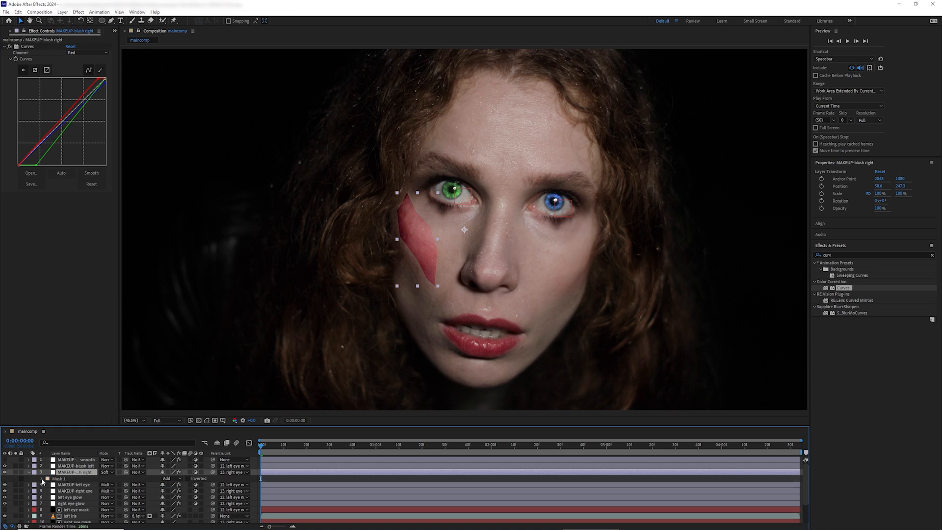
left_click(42, 479)
left_click(189, 491)
left_click_drag(211, 490, 232, 491)
Step: Reshape the MAKEUP-blush right mask, raising its upper end toward the green eye and pulling its outer edge inward
left_click(207, 421)
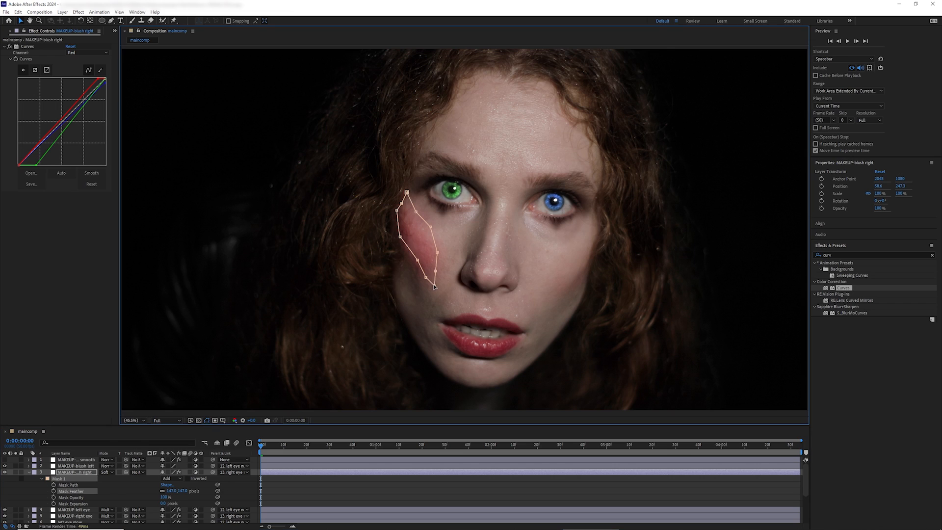
left_click_drag(434, 285, 437, 255)
left_click_drag(431, 226, 432, 237)
left_click_drag(415, 212, 404, 180)
left_click_drag(397, 211, 401, 216)
mouse_move(400, 237)
left_mouse_down()
mouse_move(410, 243)
mouse_move(408, 234)
left_mouse_up()
left_click(207, 421)
scroll(392, 275, "down", 2)
left_click(130, 420)
left_click(135, 285)
Step: Move the red curve's black point slightly inward on MAKEUP-blush right
left_click(86, 53)
left_click(75, 69)
left_click_drag(19, 165, 26, 170)
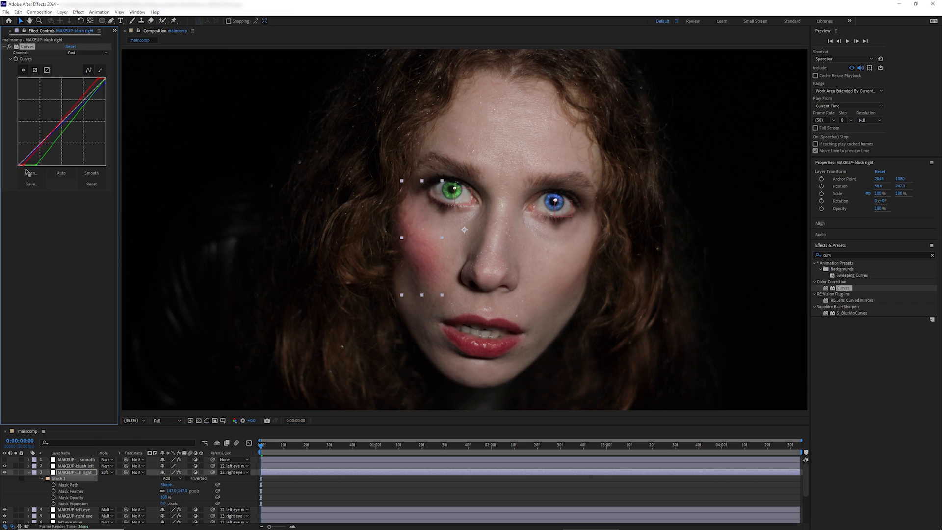
Step: Copy the Curves effect from MAKEUP-blush right onto MAKEUP-blush left
left_click(4, 46)
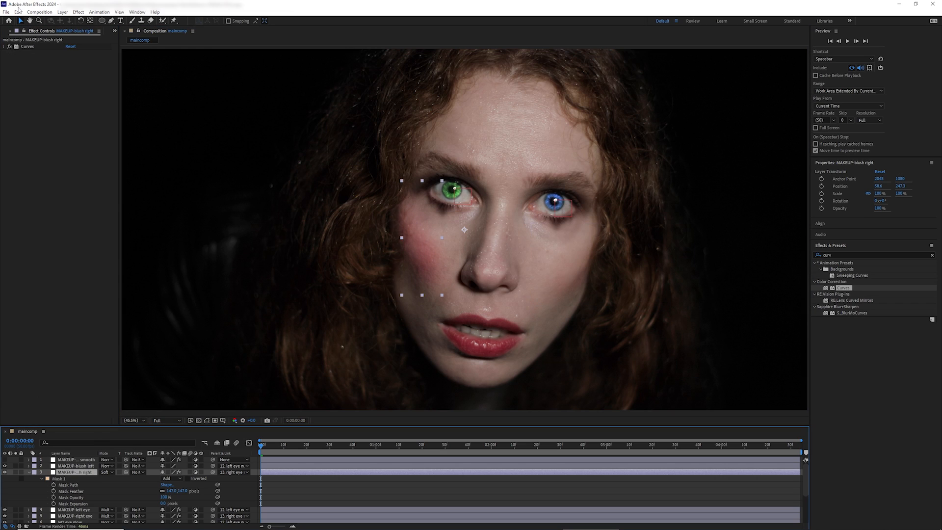
left_click(25, 46)
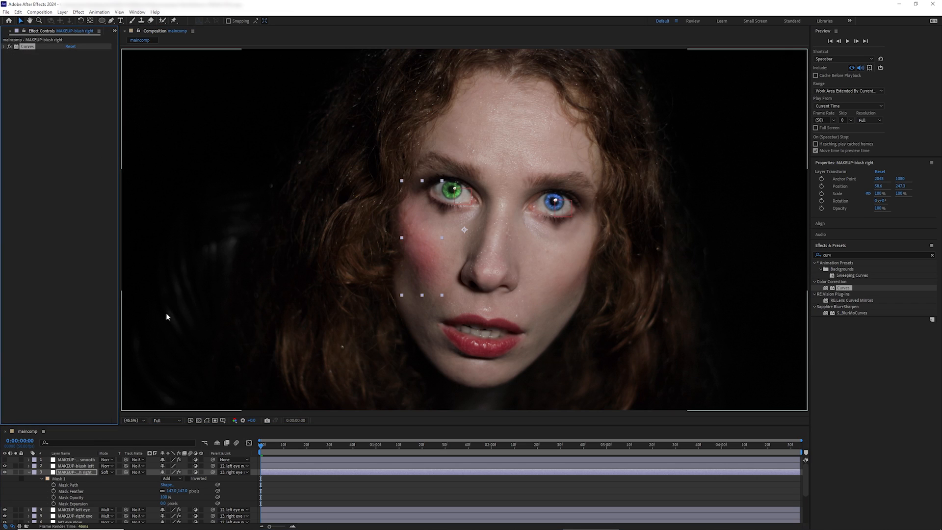
left_click(66, 467)
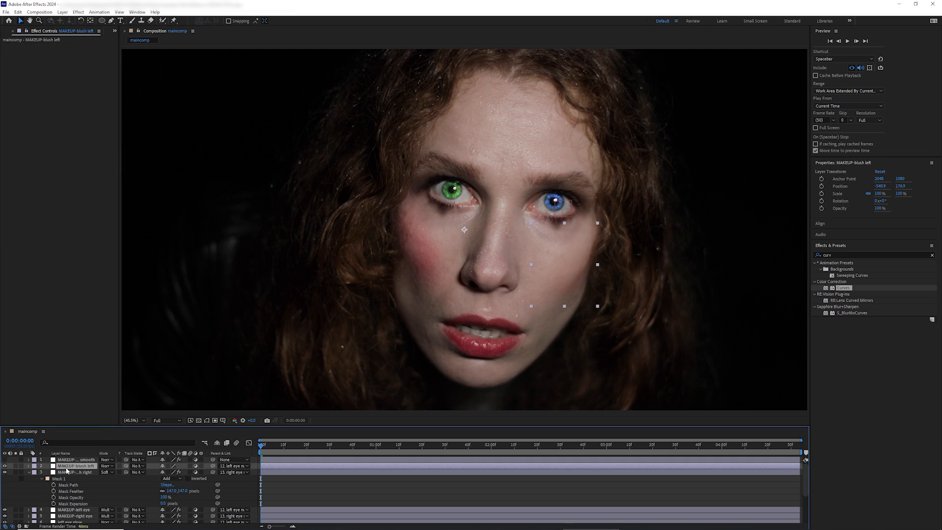
key("ctrl+v")
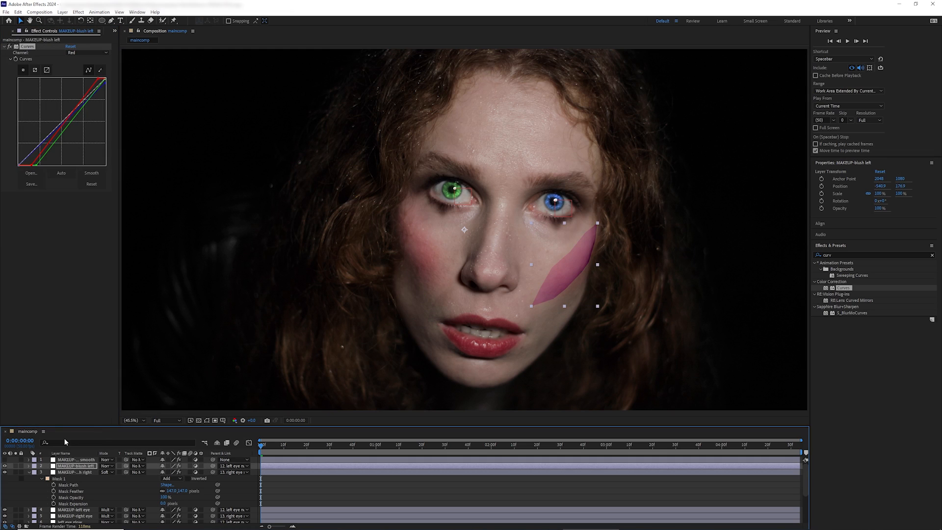
Step: Set the MAKEUP-blush left mask feather to 147 pixels and its blending mode to Soft Light
left_click(175, 491)
type("14")
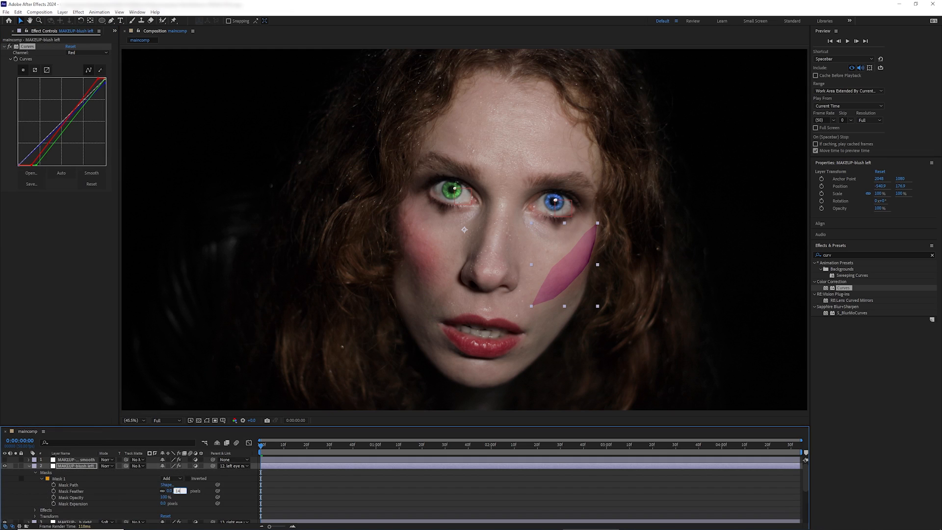
type("7")
key("Return")
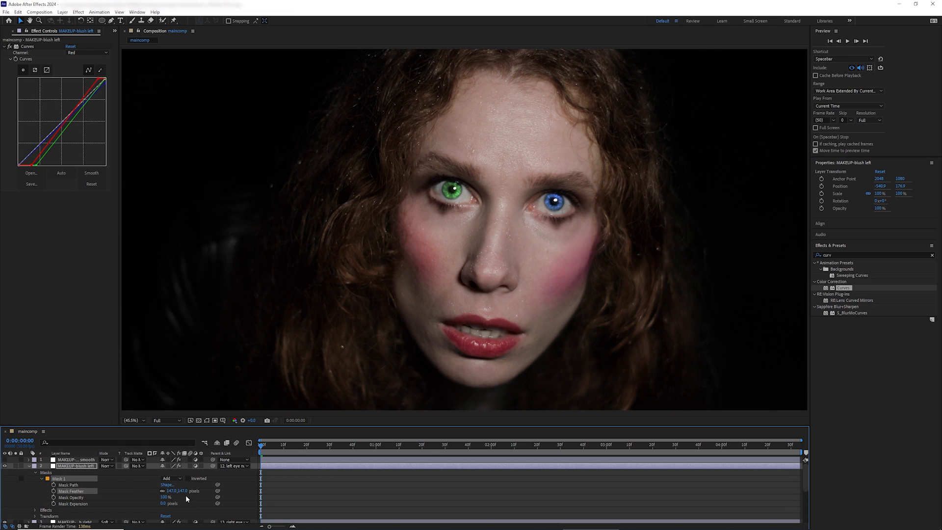
left_click(108, 466)
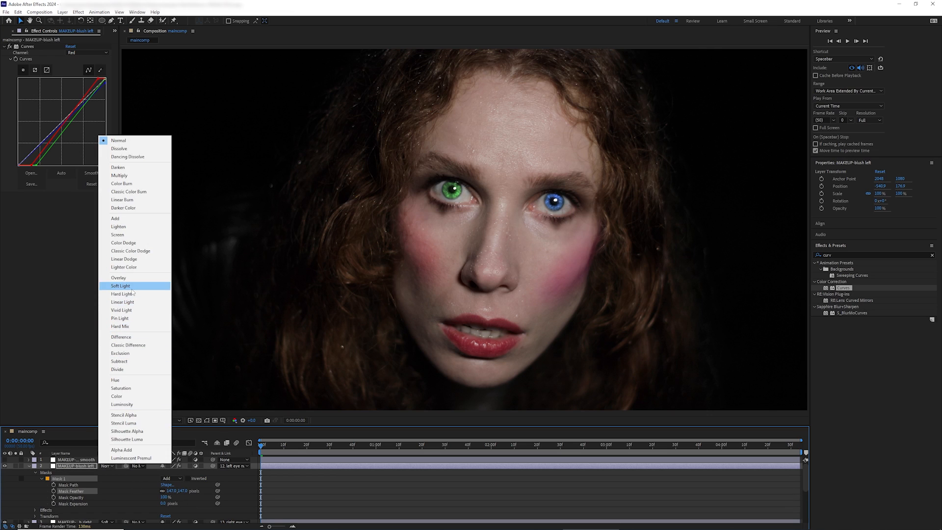
left_click(128, 289)
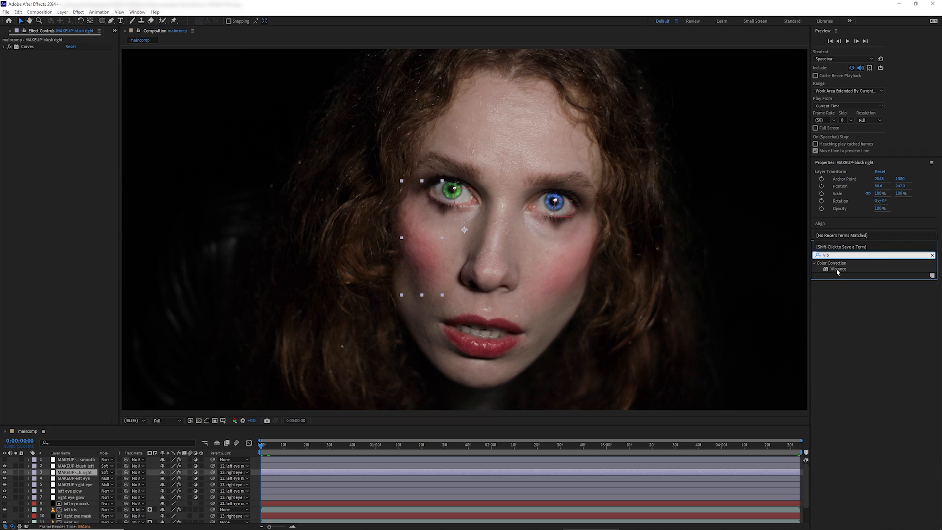
Step: Add a Vibrance effect to MAKEUP-blush right, raise its vibrance to about 65, and reduce the opacity of both blush layers
left_click_drag(838, 269, 177, 126)
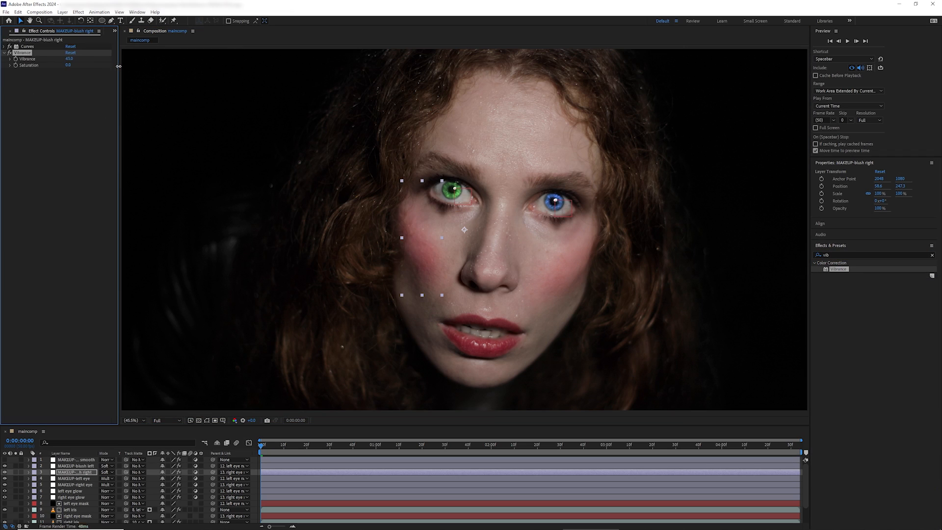
left_click_drag(119, 66, 126, 66)
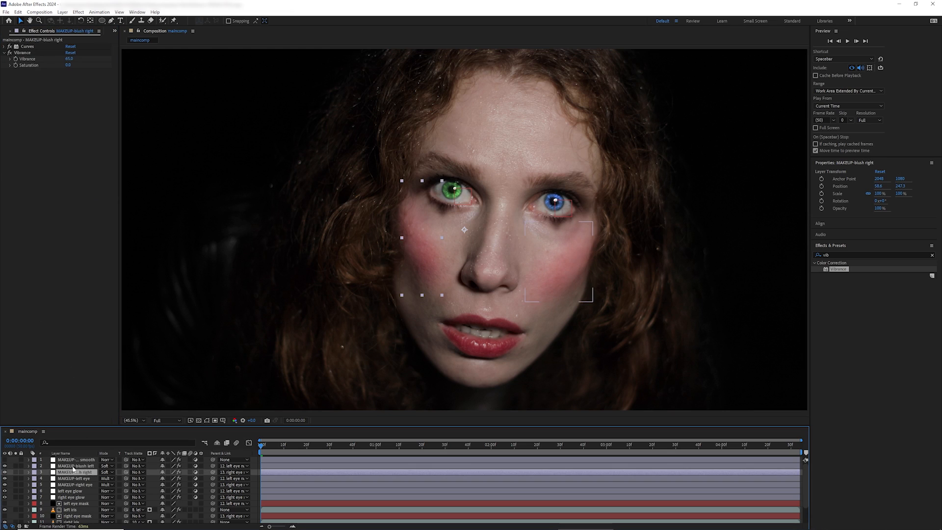
left_click(73, 467, "shift")
key("t")
left_click_drag(165, 485, 304, 475)
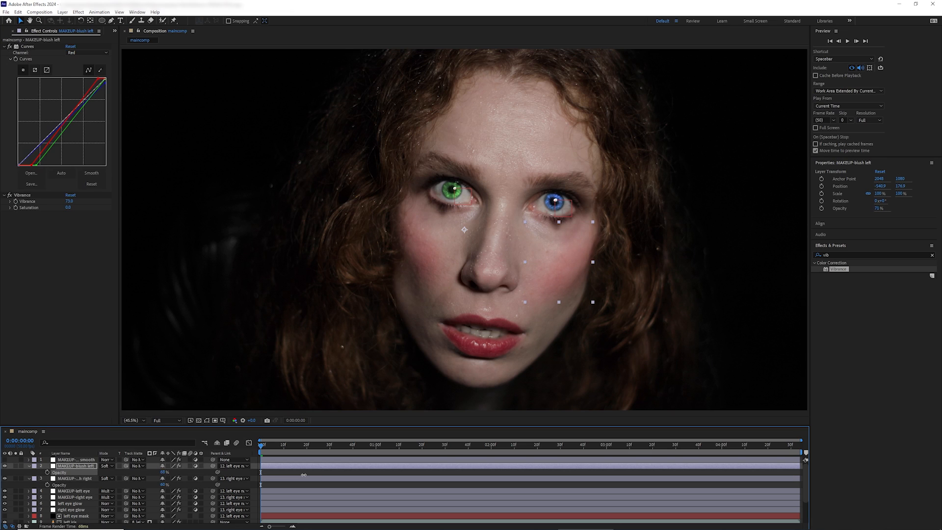
left_click_drag(304, 475, 305, 475)
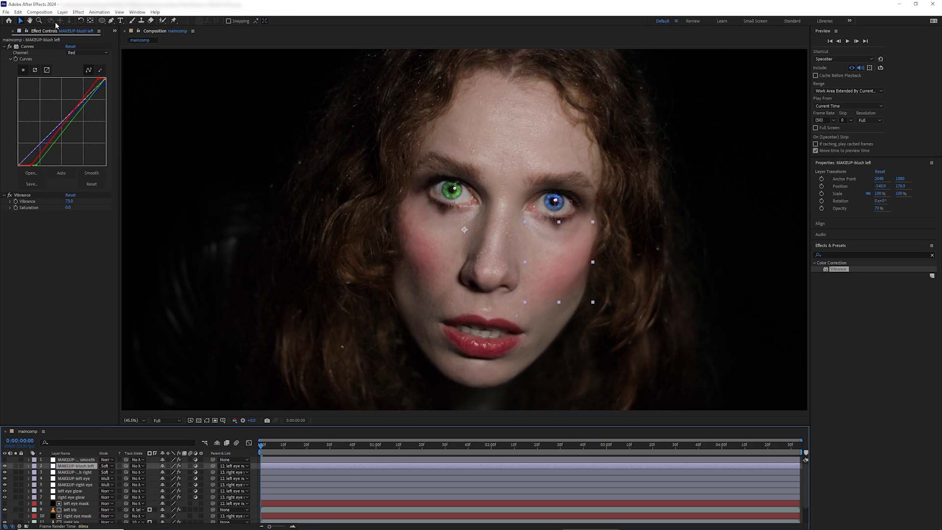
Step: Create an adjustment layer above the blush layers and rename it MAKEUP-highlights right
left_click(63, 12)
mouse_move(73, 18)
left_click(221, 70)
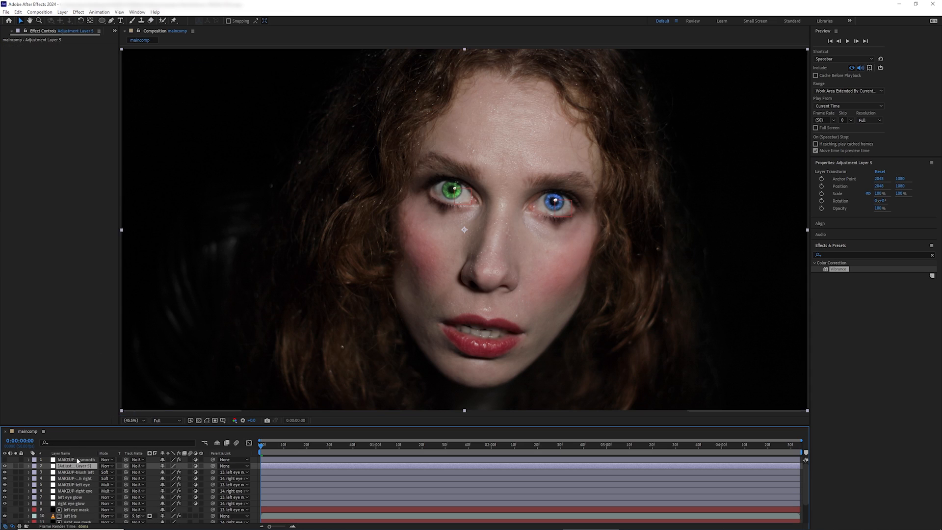
type("MAKEUP-highlights right")
key("Return")
Step: Duplicate MAKEUP-highlights right and rename the copy MAKEUP-highlights left
key("ctrl+d")
right_click(80, 467)
left_click(96, 445)
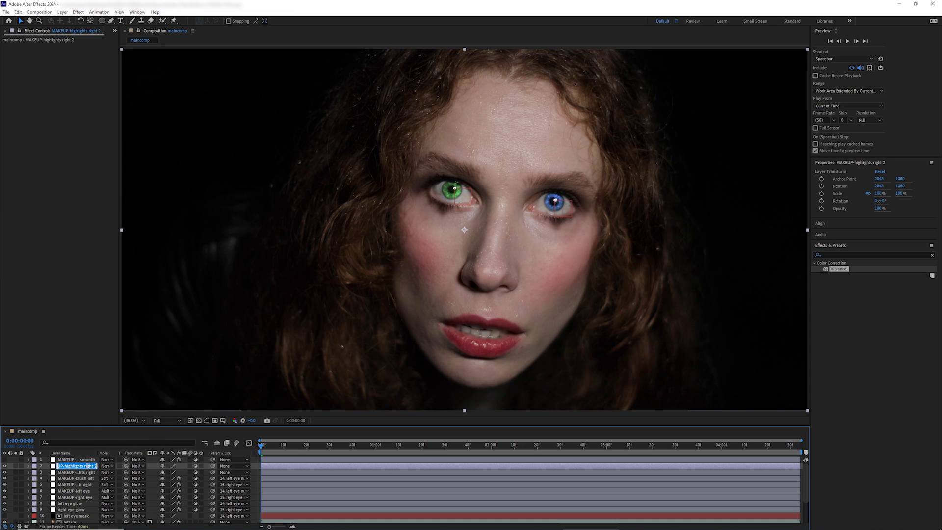
left_click_drag(86, 466, 129, 466)
type("left")
key("Return")
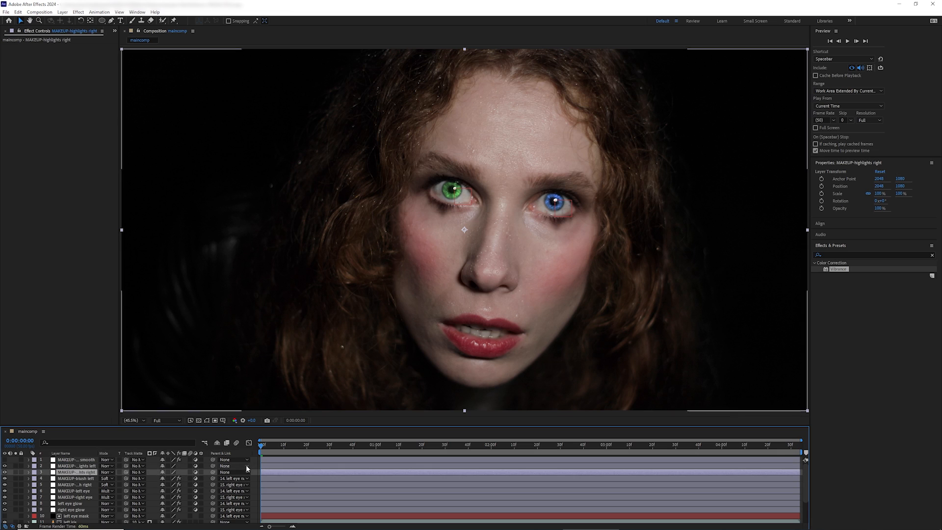
Step: Parent MAKEUP-highlights right to right eye null and MAKEUP-highlights left to left eye null
left_click(234, 472)
left_click(246, 457)
left_click(239, 466)
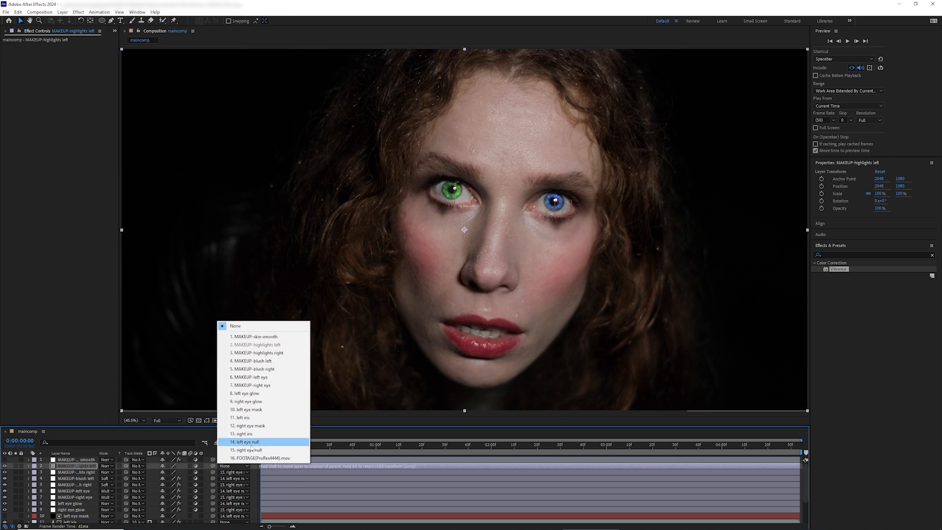
left_click(245, 442)
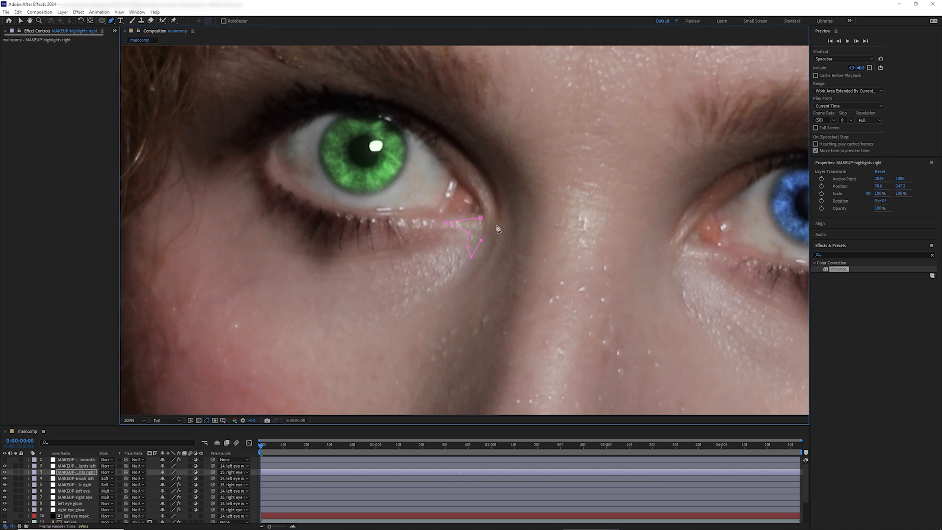
Step: Draw a closed mask on MAKEUP-highlights right around the inner corner of the green eye
left_click(488, 190)
left_click(472, 178)
left_click(482, 198)
left_click(481, 218)
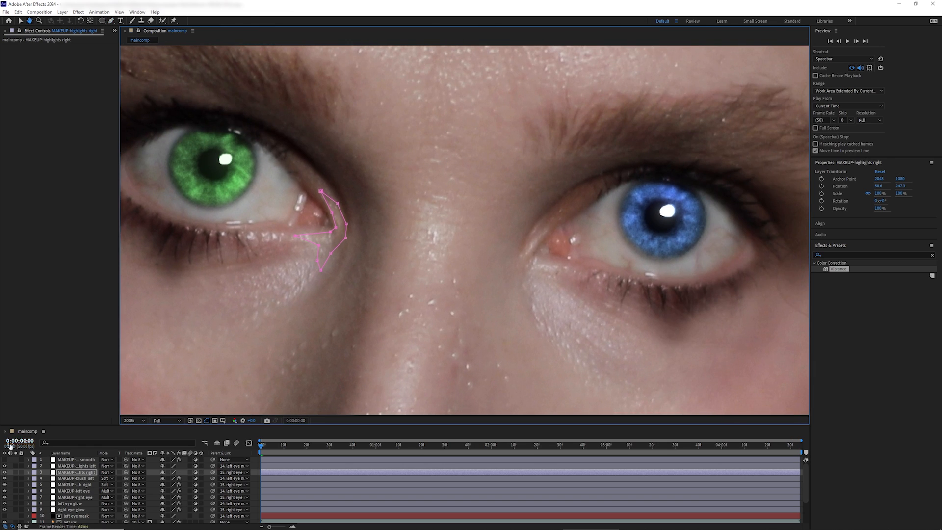
Step: Draw a closed mask on MAKEUP-highlights left around the inner corner of the blue eye
left_click(76, 465)
left_click(567, 270)
left_click(544, 281)
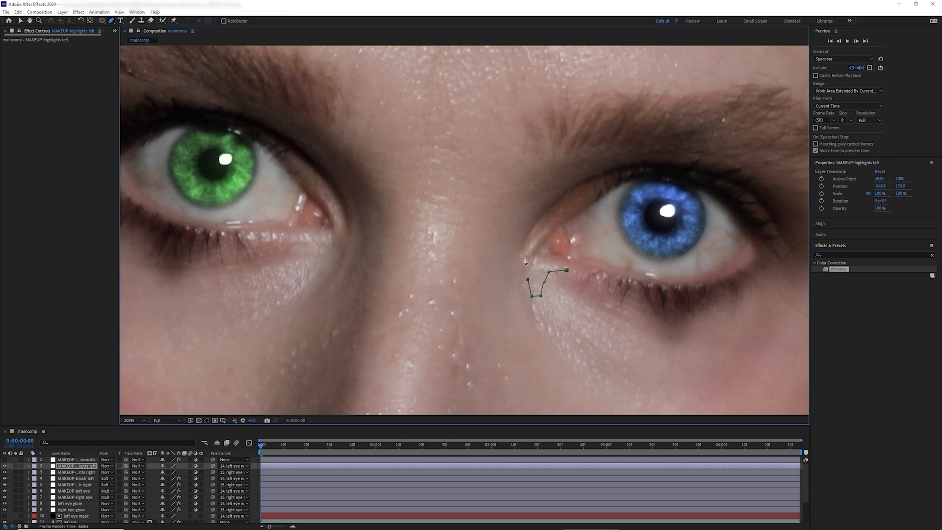
left_click(550, 221)
left_click(548, 231)
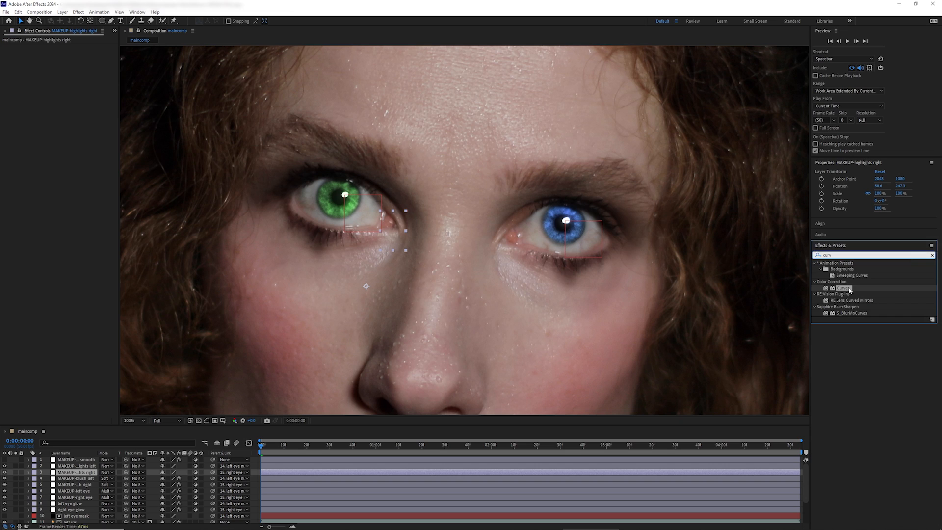
Step: Brighten MAKEUP-highlights right with a Curves effect that pulls in the RGB white point, and feather its mask to 34 pixels
double_click(844, 287)
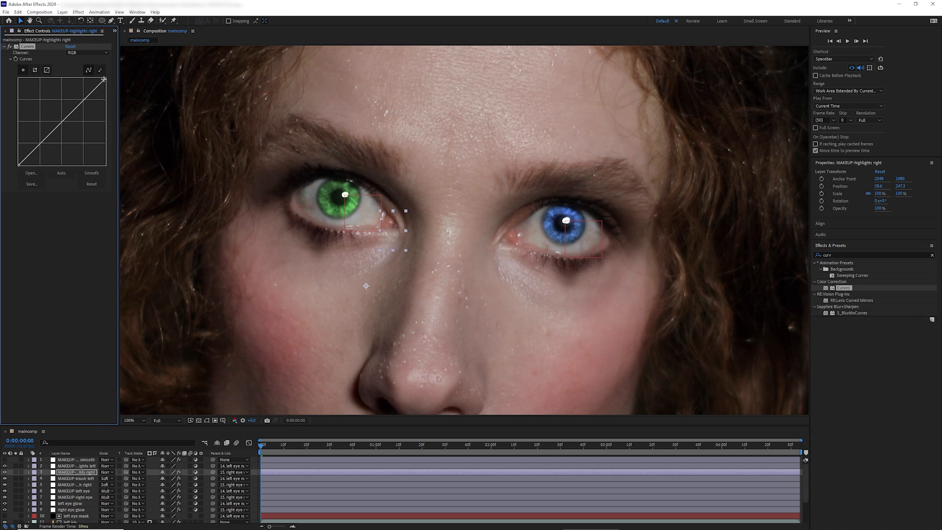
left_click_drag(104, 78, 79, 76)
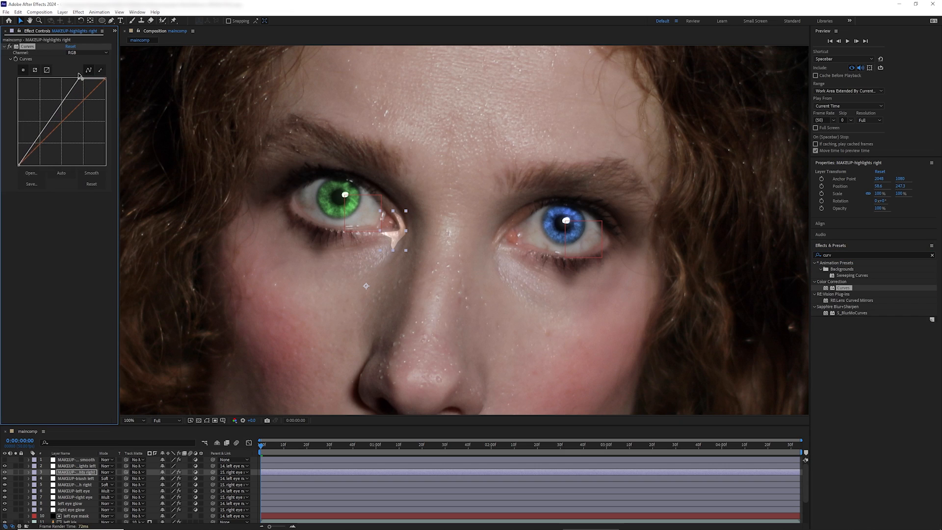
left_click(88, 474)
key("m")
left_click(42, 479)
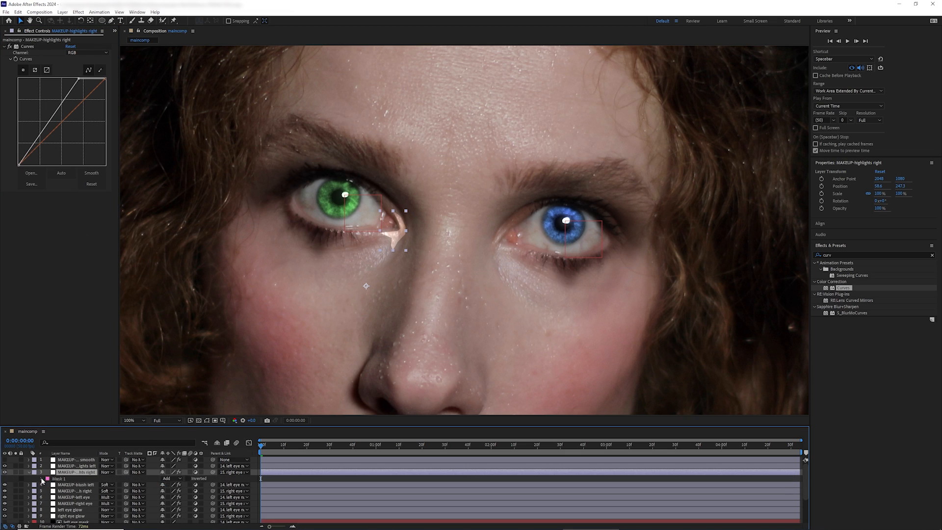
left_click(42, 479)
left_click_drag(177, 492, 185, 491)
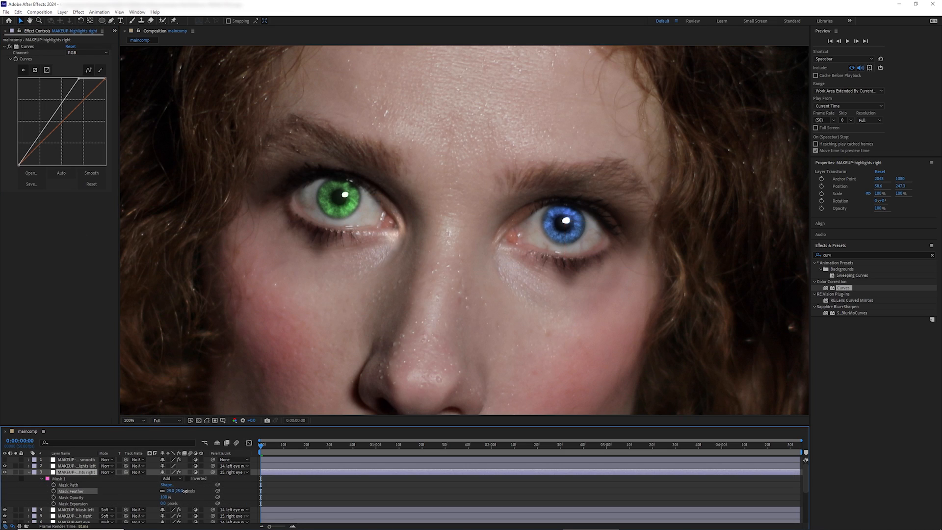
left_click(385, 252)
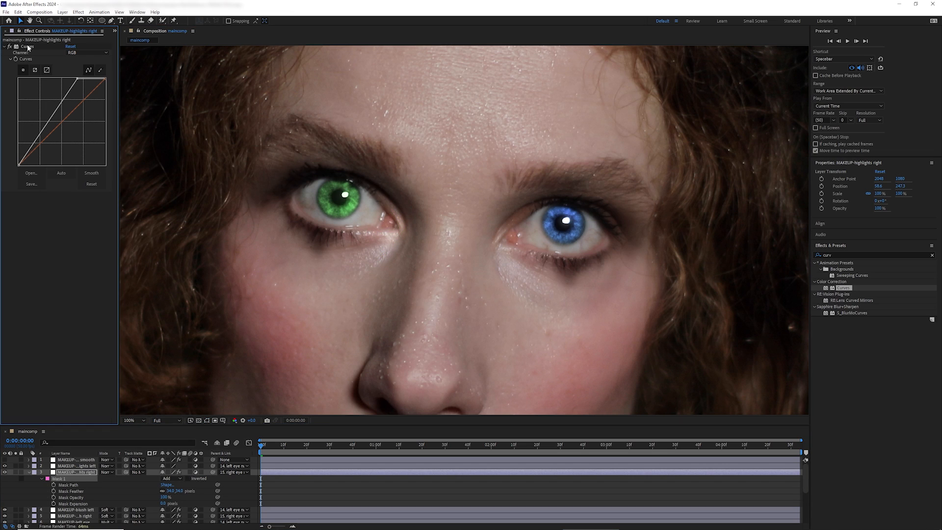
Step: Copy the Curves effect from MAKEUP-highlights right onto MAKEUP-highlights left
left_click(27, 47)
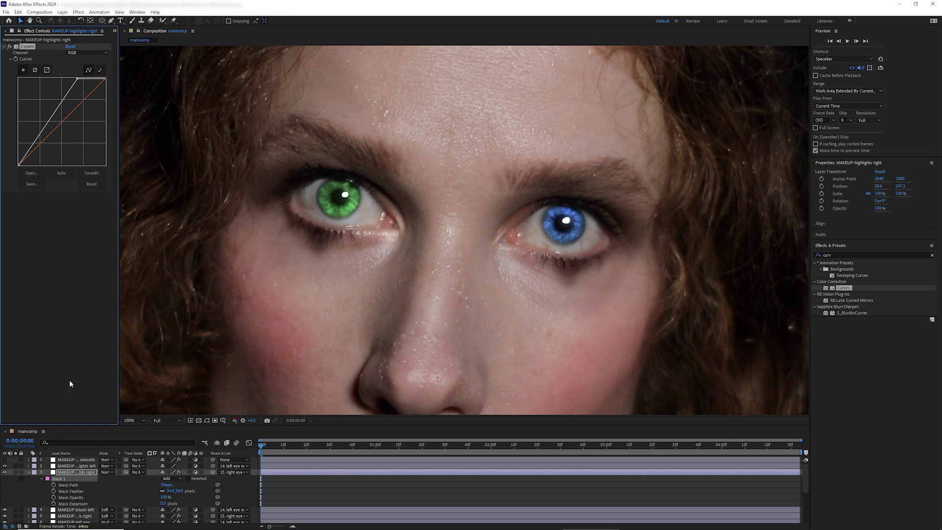
left_click(27, 472)
left_click(77, 464)
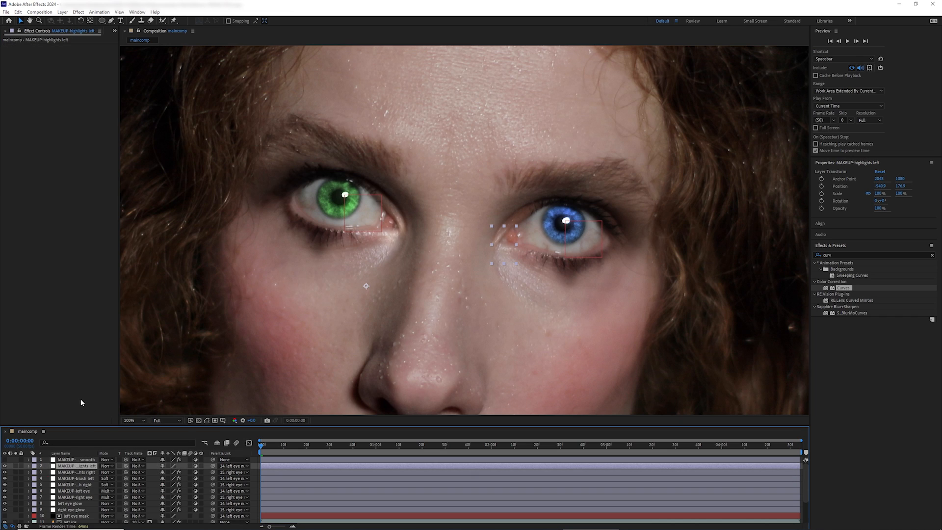
key("ctrl+v")
Step: Set the mask feather on MAKEUP-highlights left to 34 pixels
key("m")
key("m")
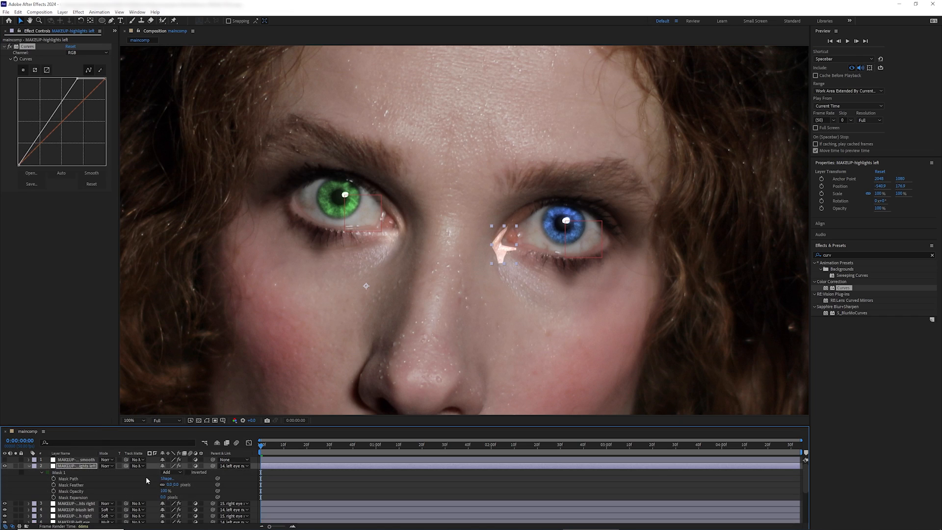
left_click_drag(169, 485, 190, 485)
Step: Show the mask outlines and reshape the MAKEUP-highlights left mask by moving its points to fit the blue eye's inner corner more tightly
left_click(206, 420)
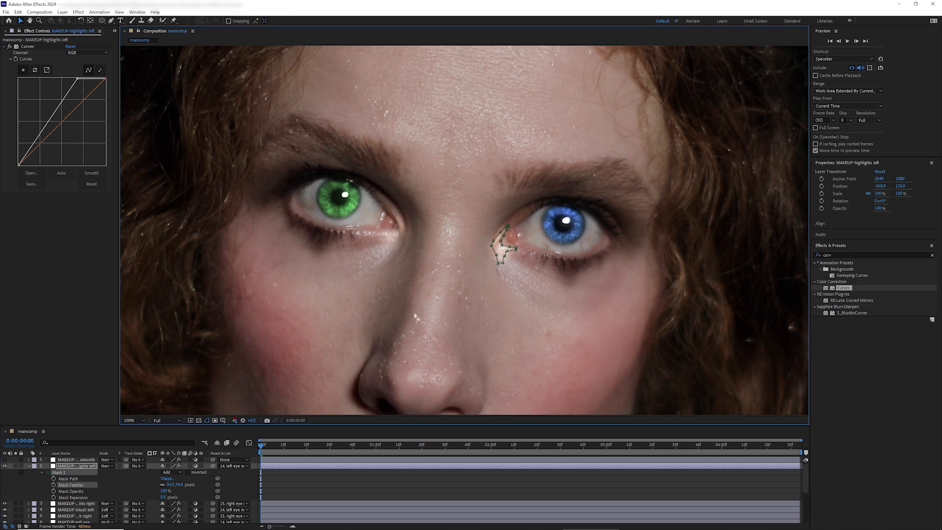
left_click_drag(503, 262, 503, 269)
left_click_drag(504, 256, 496, 245)
left_click_drag(501, 245, 499, 240)
left_click_drag(515, 249, 523, 251)
left_click_drag(516, 248, 514, 247)
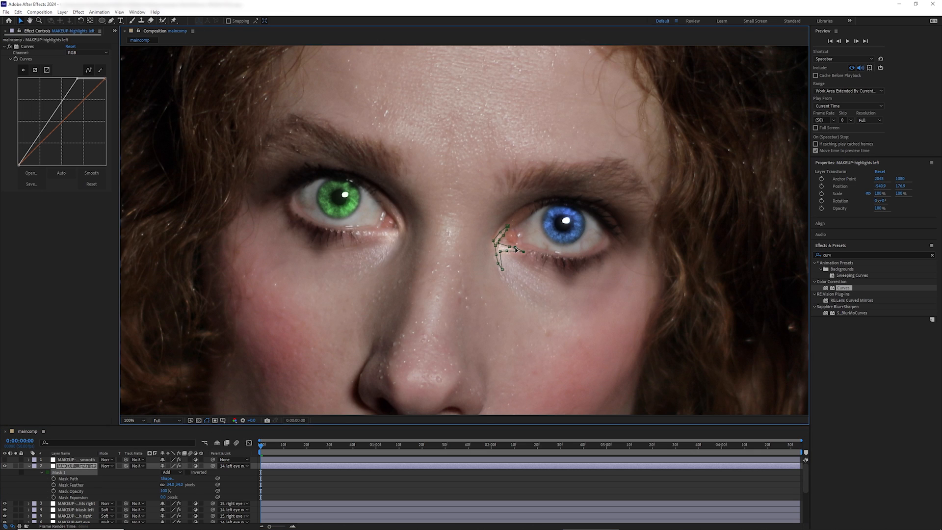